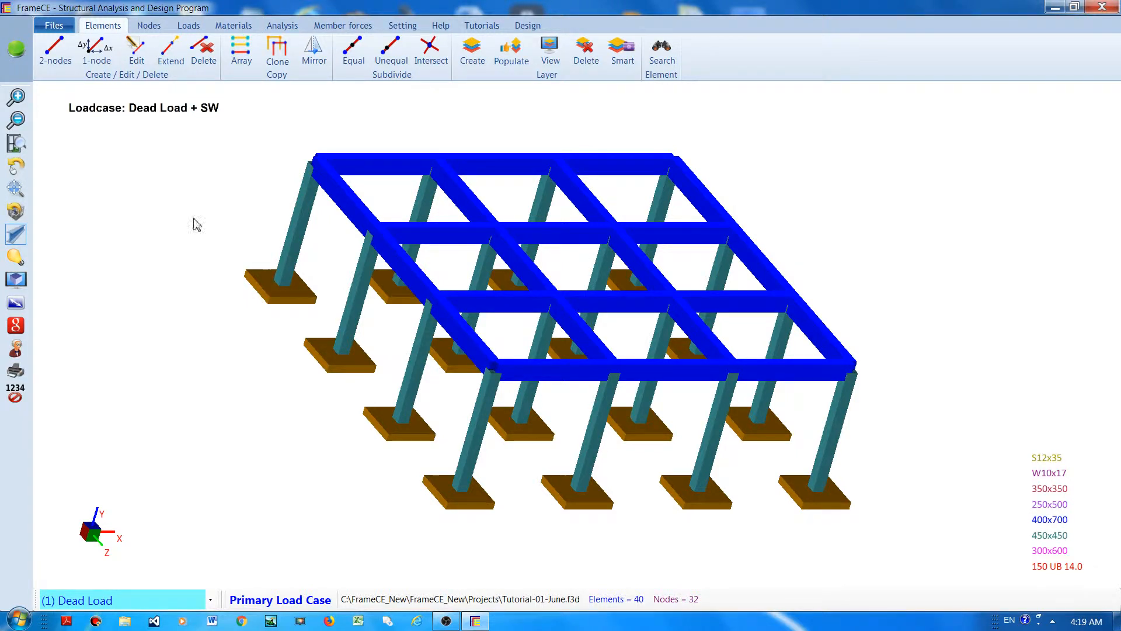
Create 150 mm thick 2-way slabs with a 10 kPa dead load pressure in all nine bays of the floor.
left_click(188, 26)
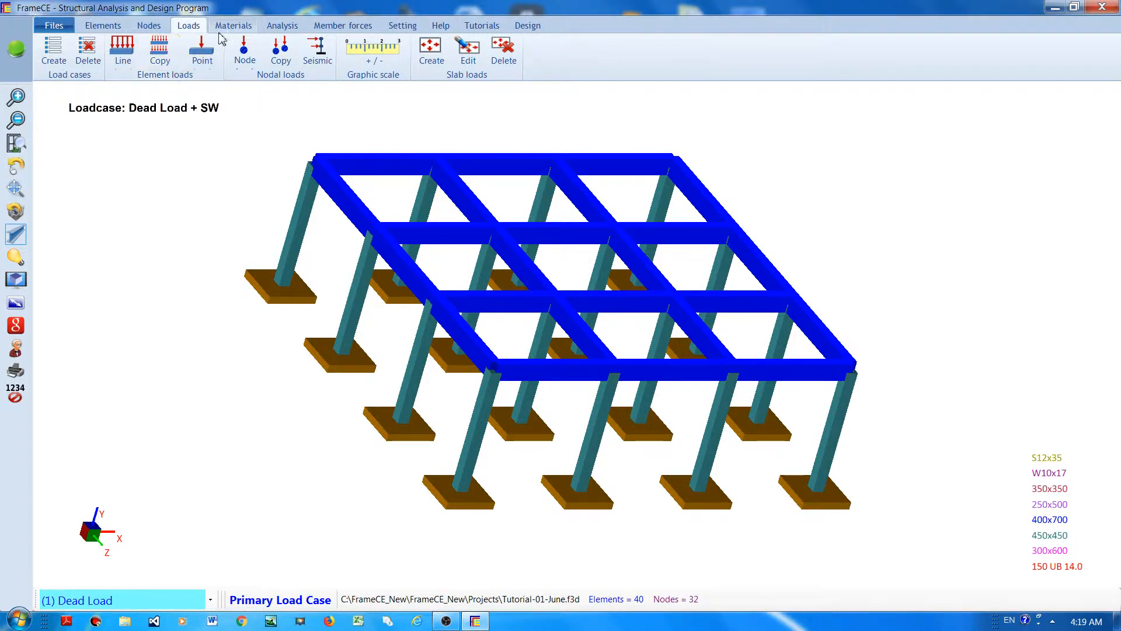
left_click(430, 51)
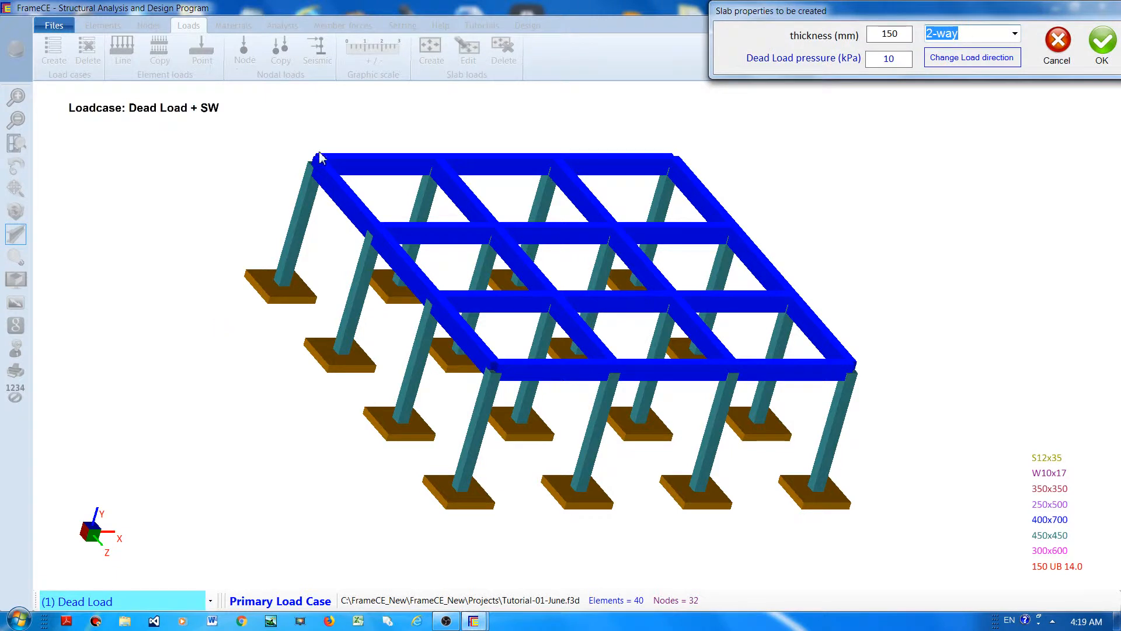
left_click(902, 36)
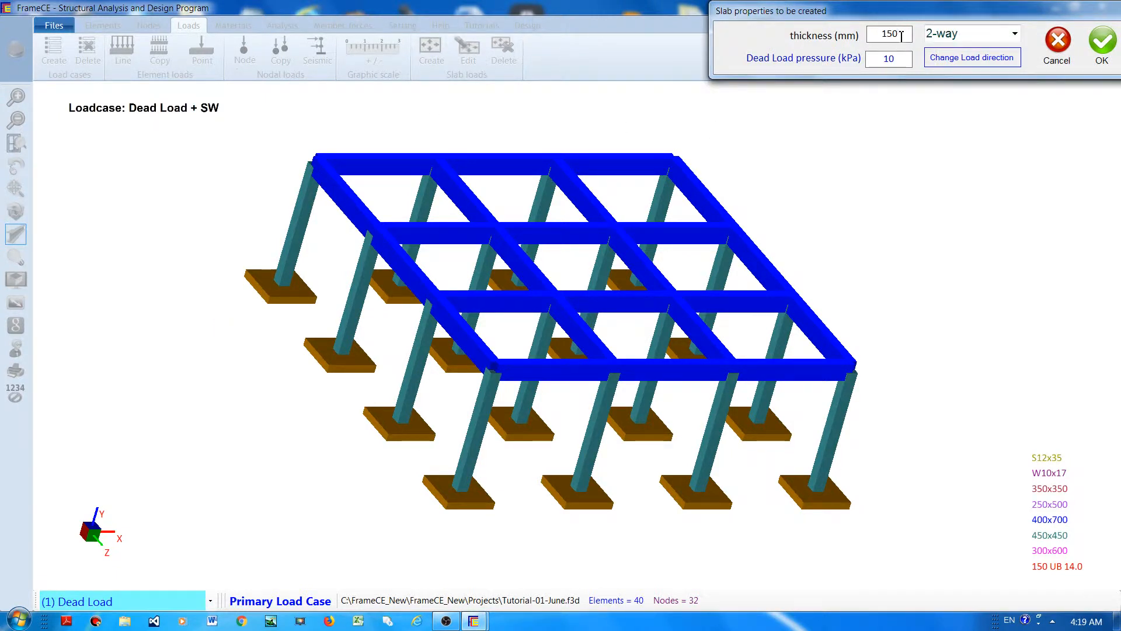
left_click_drag(901, 37, 887, 37)
left_click(907, 33)
left_click(629, 373)
left_click(409, 198)
left_click(543, 199)
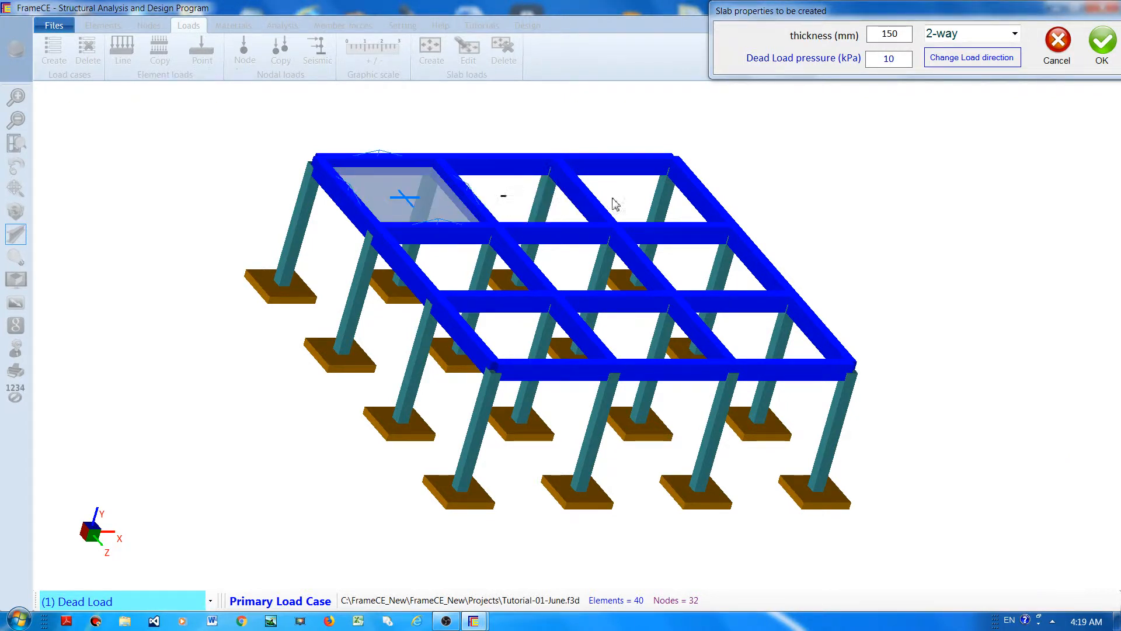
left_click(645, 201)
left_click(758, 333)
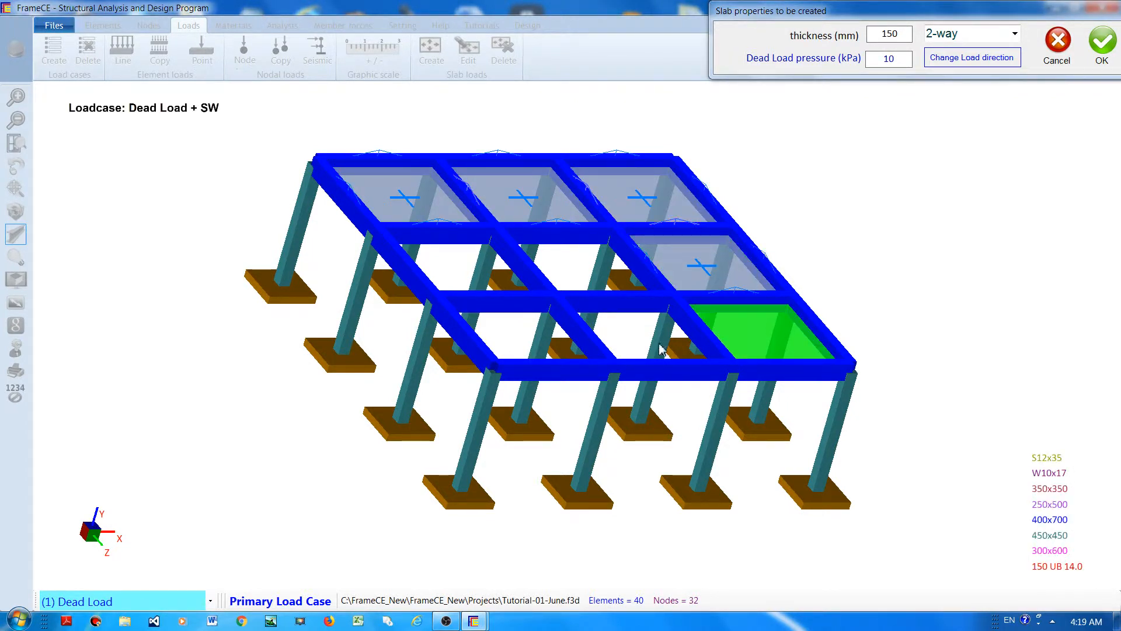
left_click(659, 342)
left_click(568, 270)
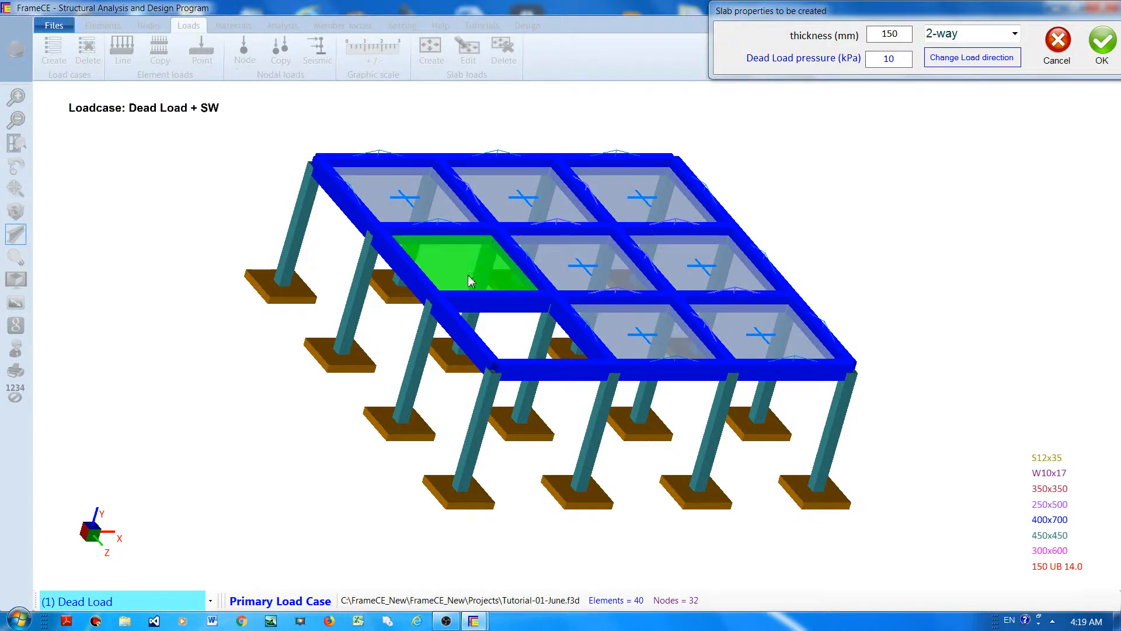
left_click(461, 274)
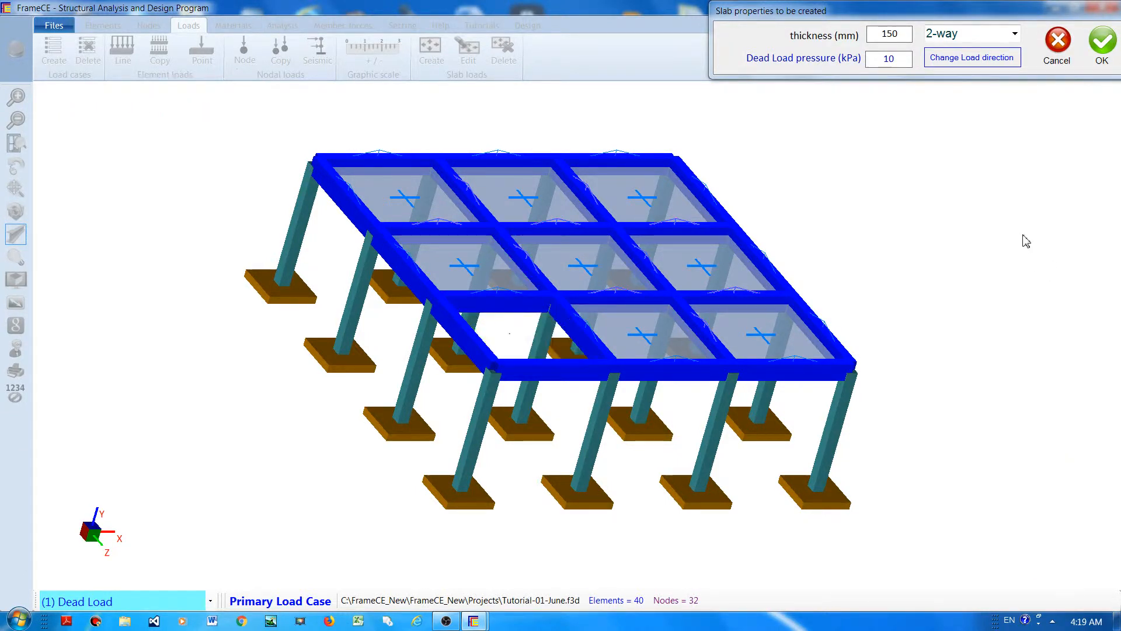
left_click(1102, 42)
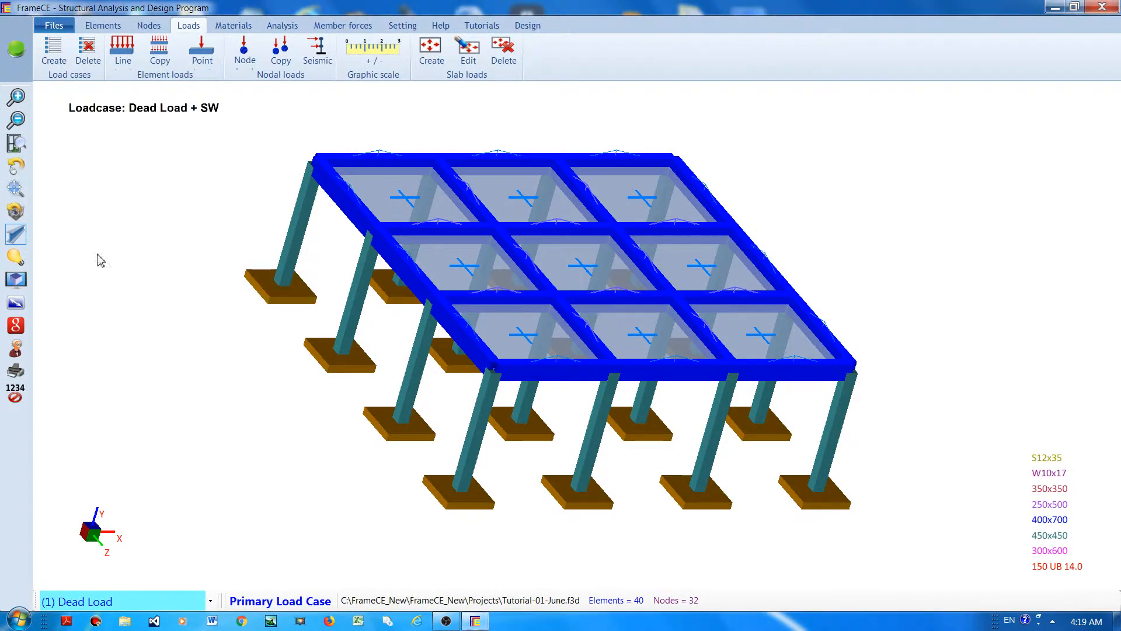
Display the frame as a line model and make Live Load the active load case.
left_click(15, 234)
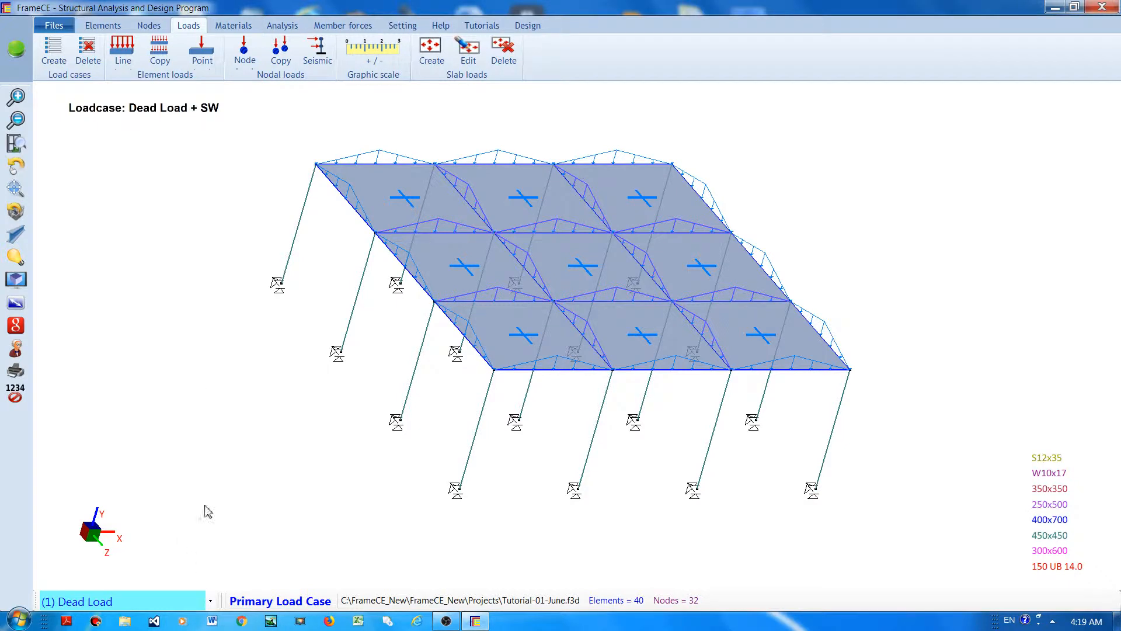
left_click(210, 600)
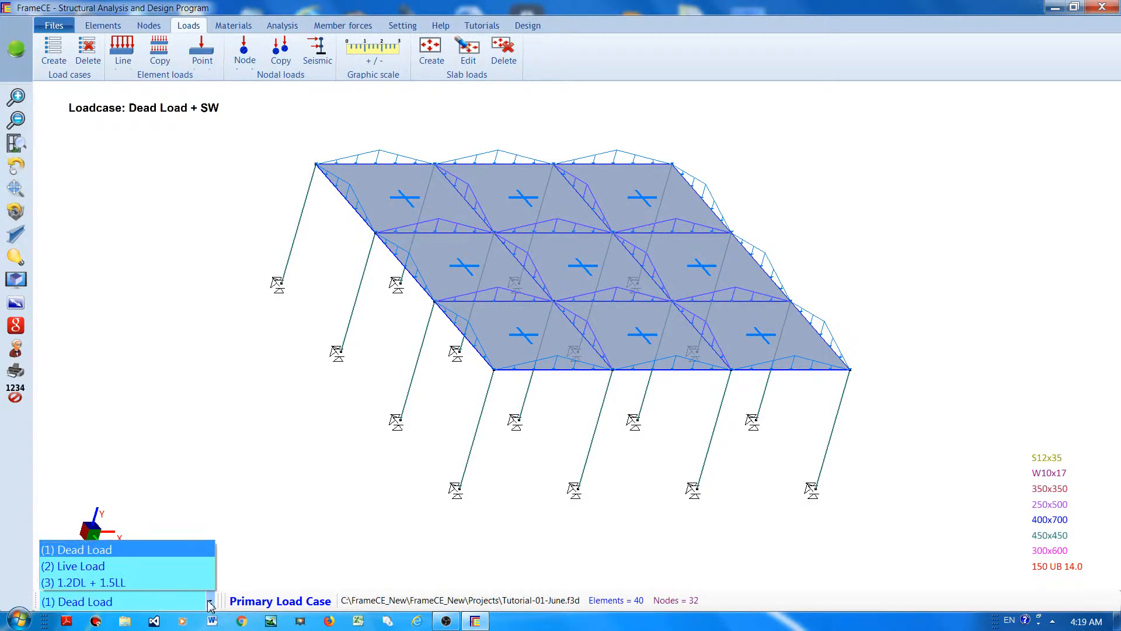
left_click(108, 566)
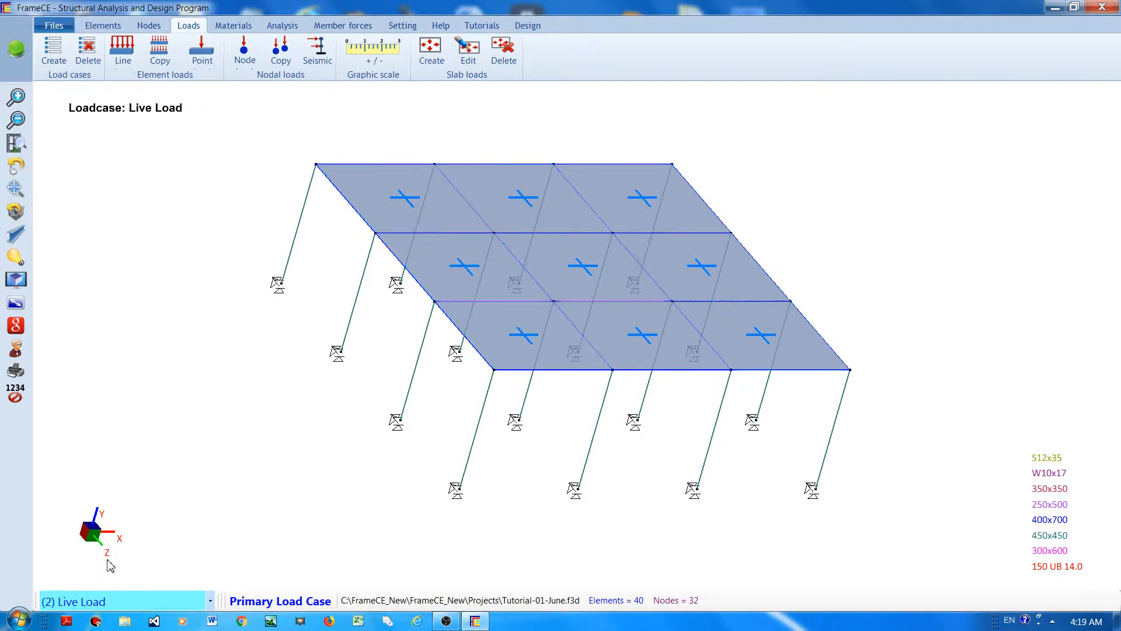
Edit all nine floor slabs together and set their live load pressure to 10 kPa.
left_click(470, 59)
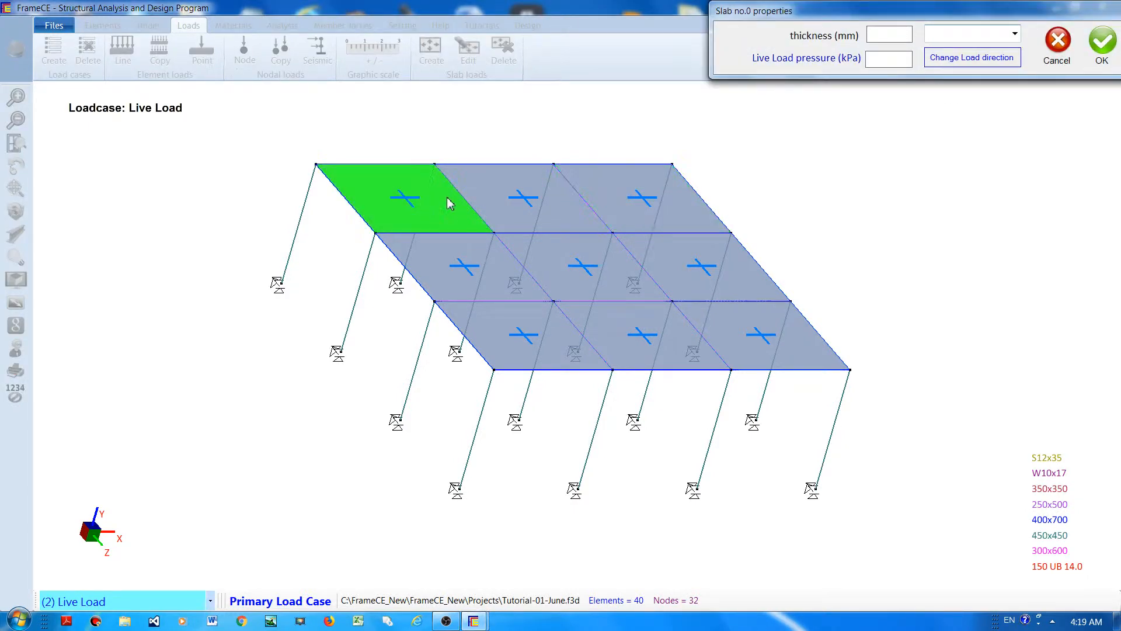
left_click(448, 203)
left_click(513, 194)
left_click(613, 189)
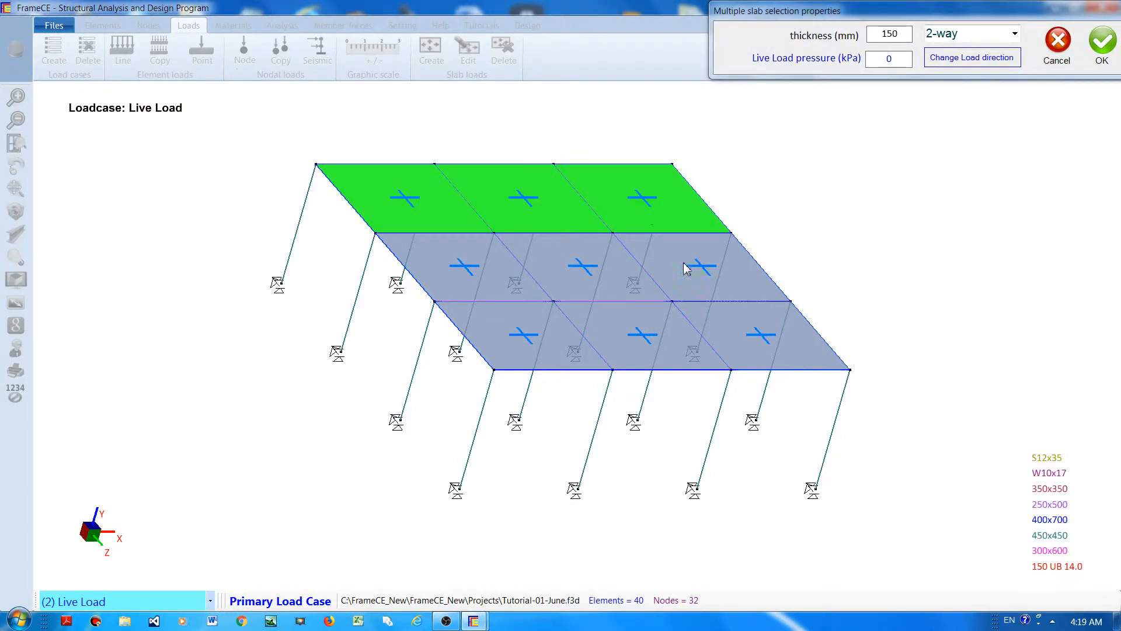
left_click(686, 269)
left_click(540, 275)
left_click(493, 288)
left_click(514, 333)
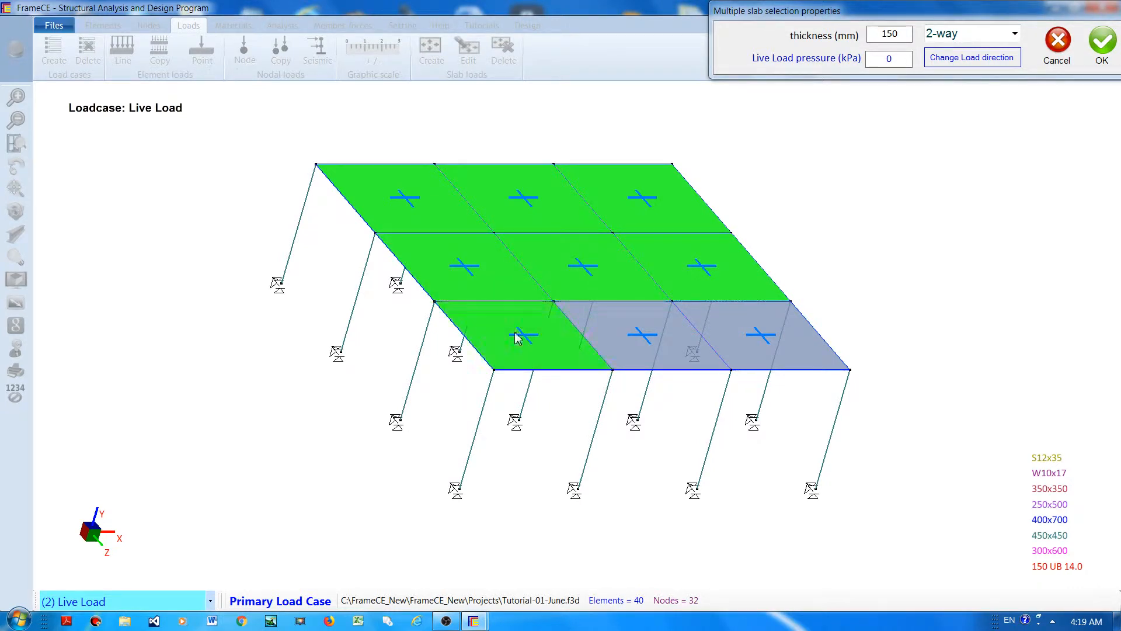
left_click(619, 341)
left_click(745, 343)
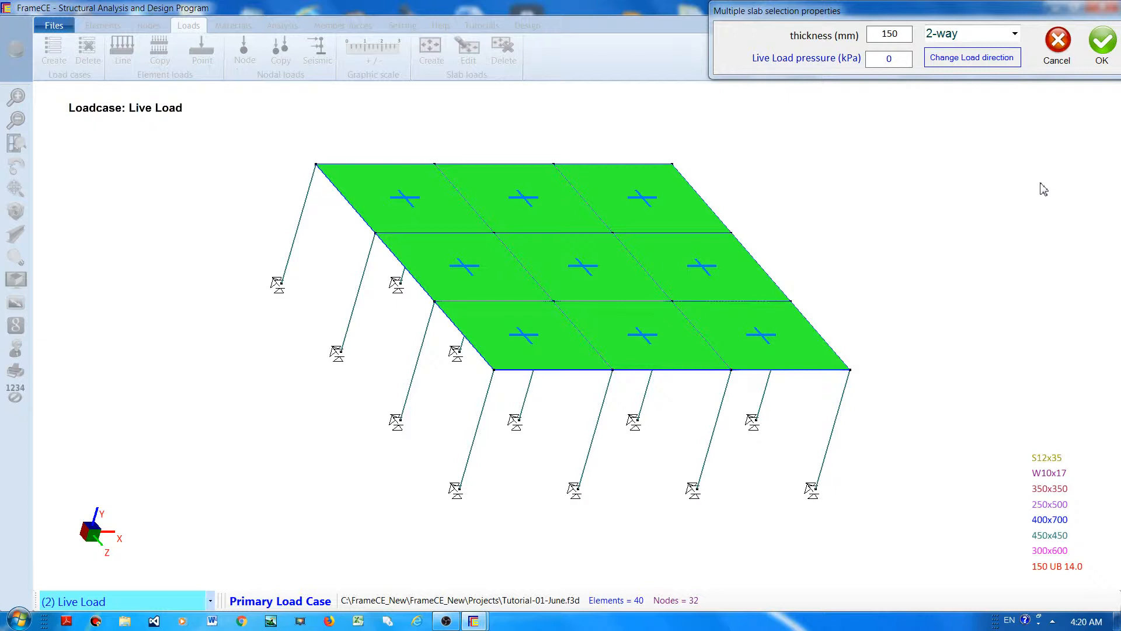
left_click(904, 36)
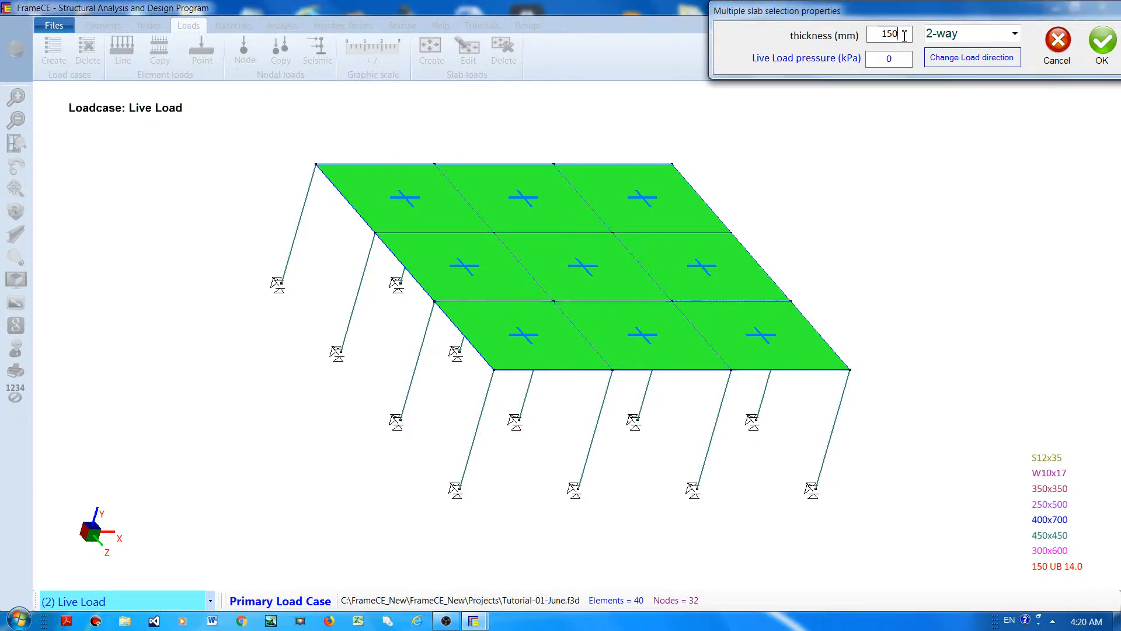
left_click(883, 60)
type("1")
left_click(1102, 46)
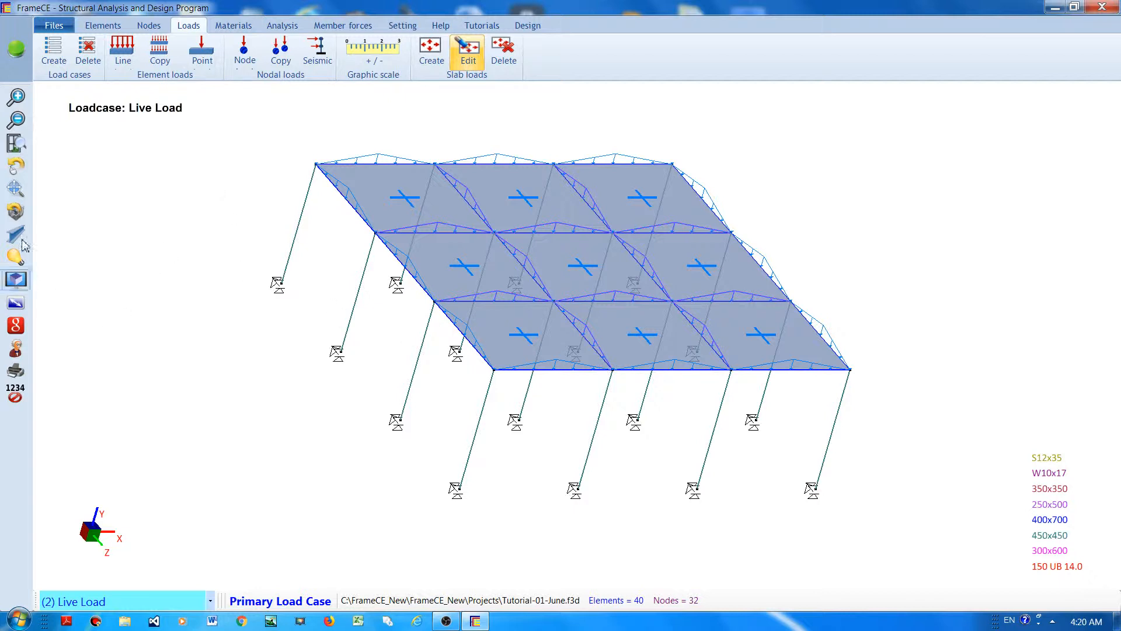
Display the frame with solid members and hide the slabs and floor loads.
left_click(15, 258)
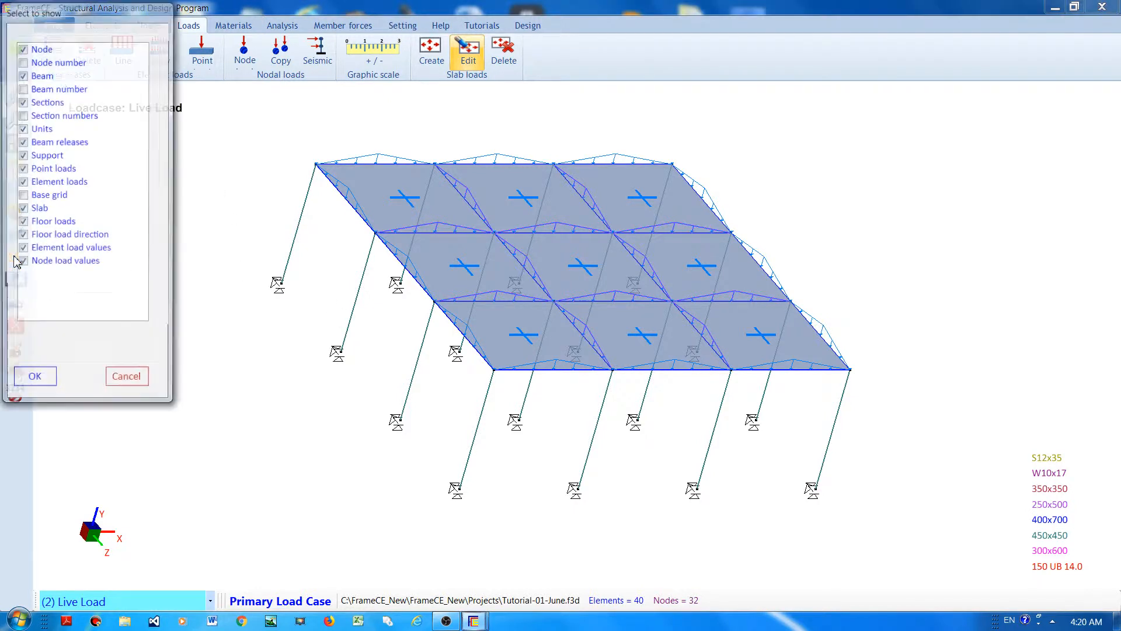
left_click(135, 393)
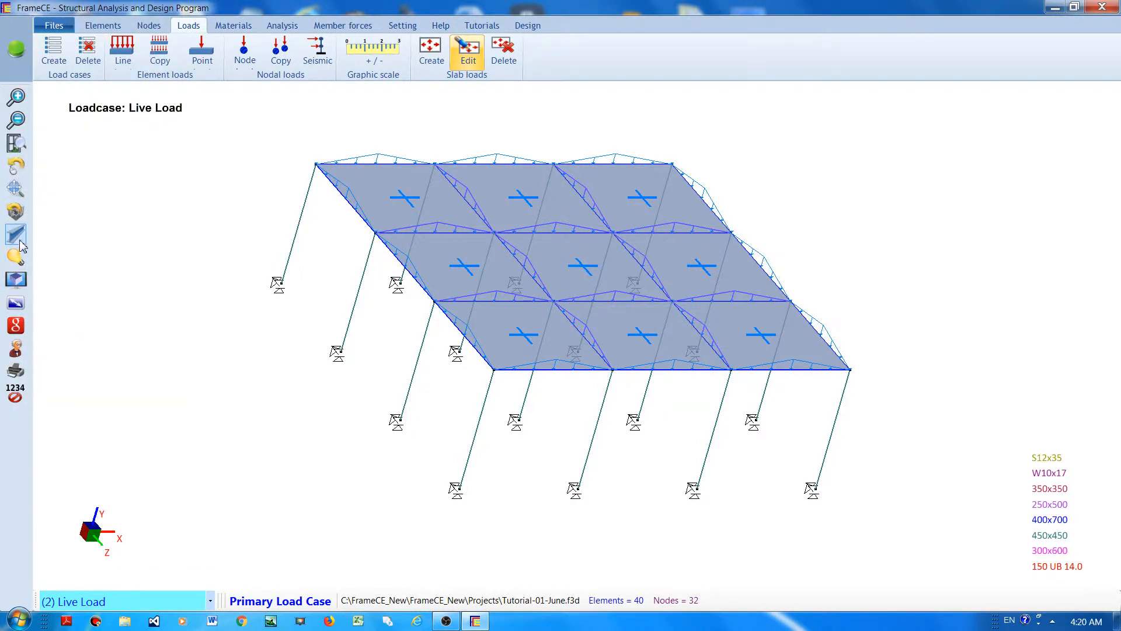
left_click(15, 279)
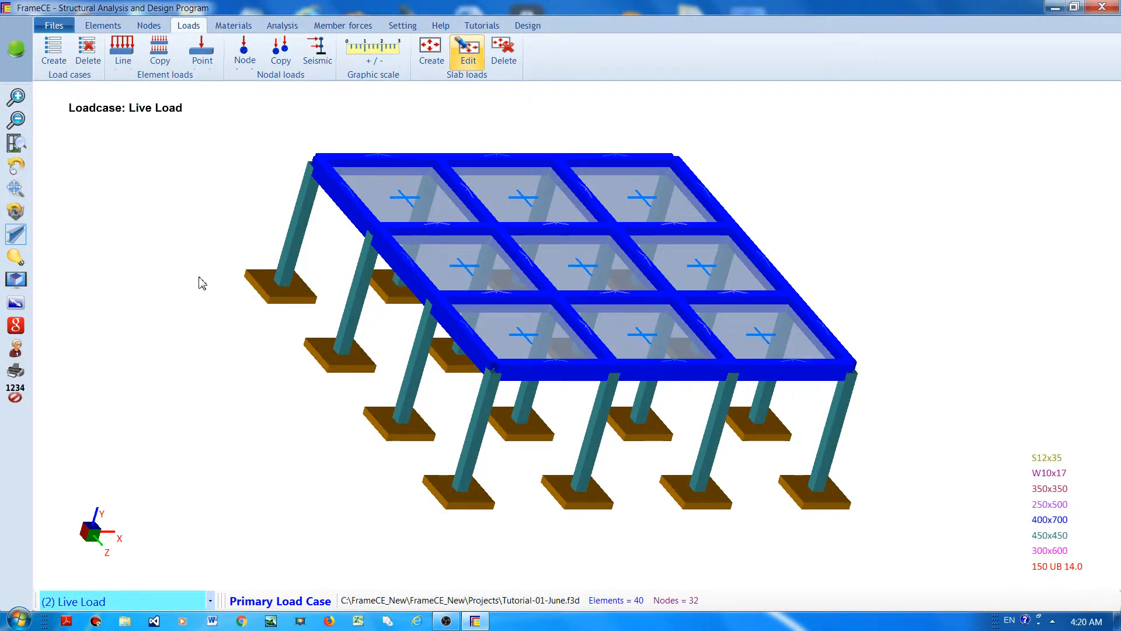
left_click(15, 258)
left_click(40, 210)
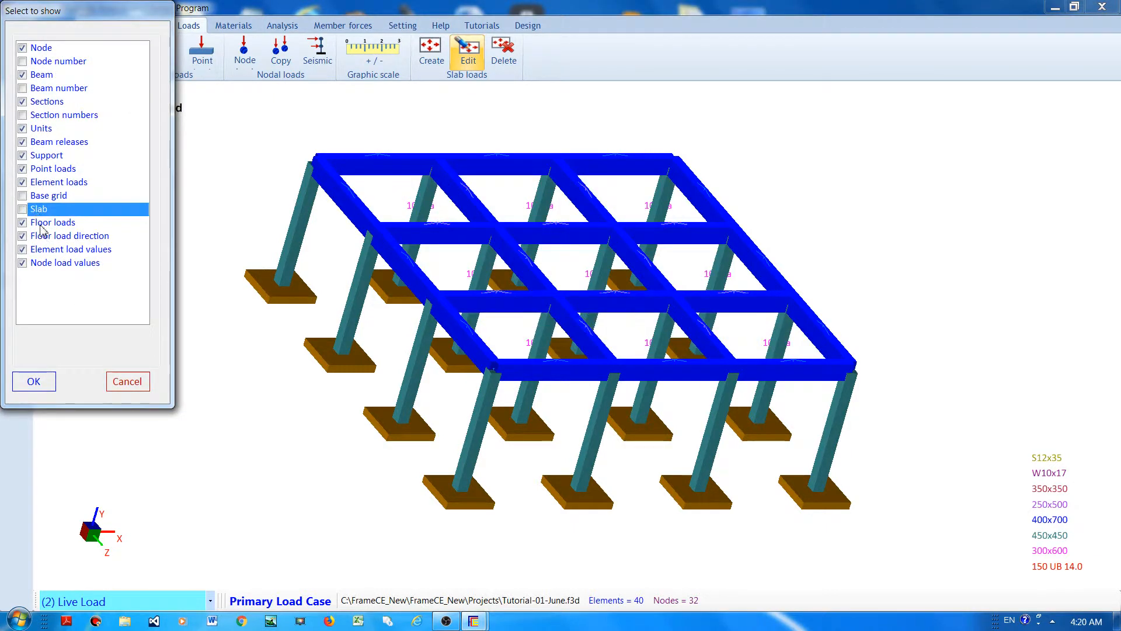
left_click(41, 223)
left_click(38, 236)
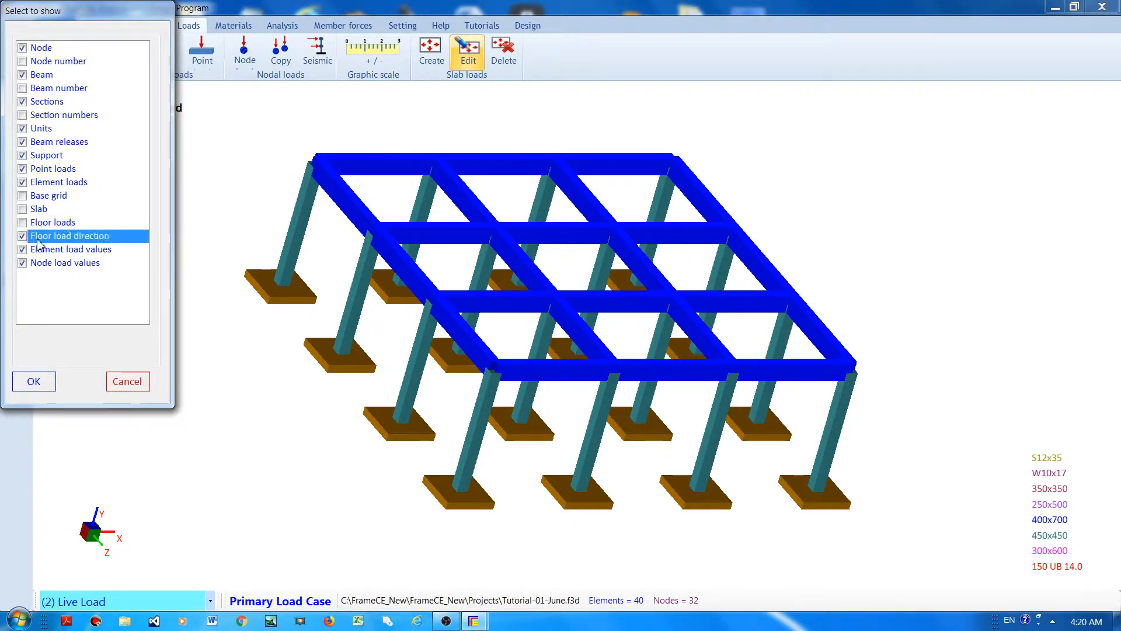
left_click(35, 381)
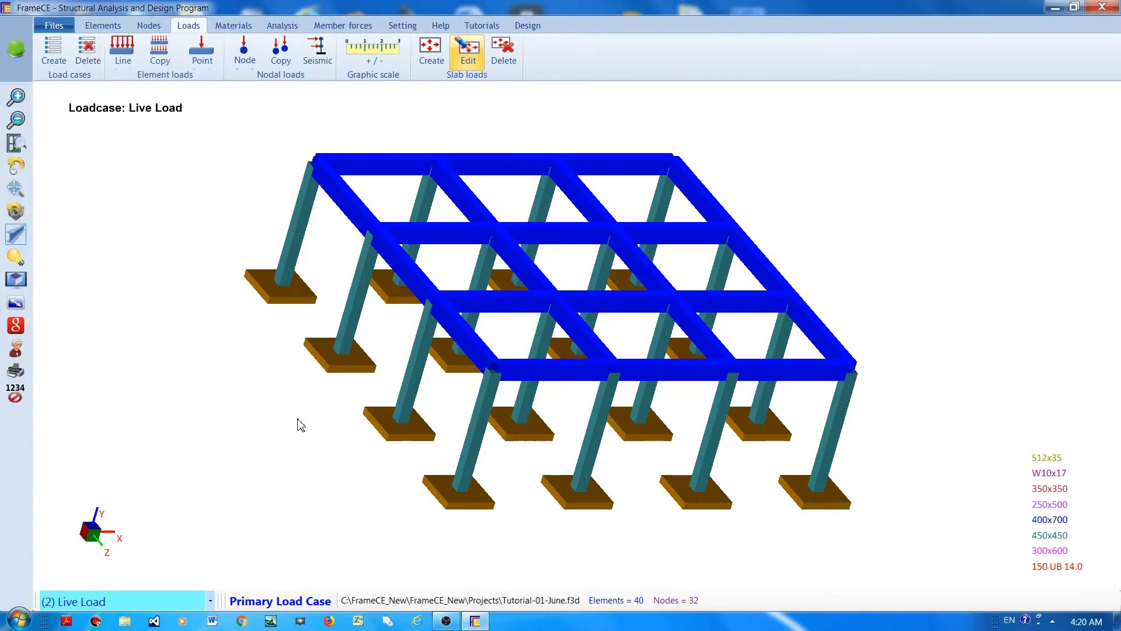
Enter linear elastic design mode with only the 1.2DL + 1.5LL load case checked for strength design.
left_click(20, 174)
left_click_drag(190, 269, 181, 256)
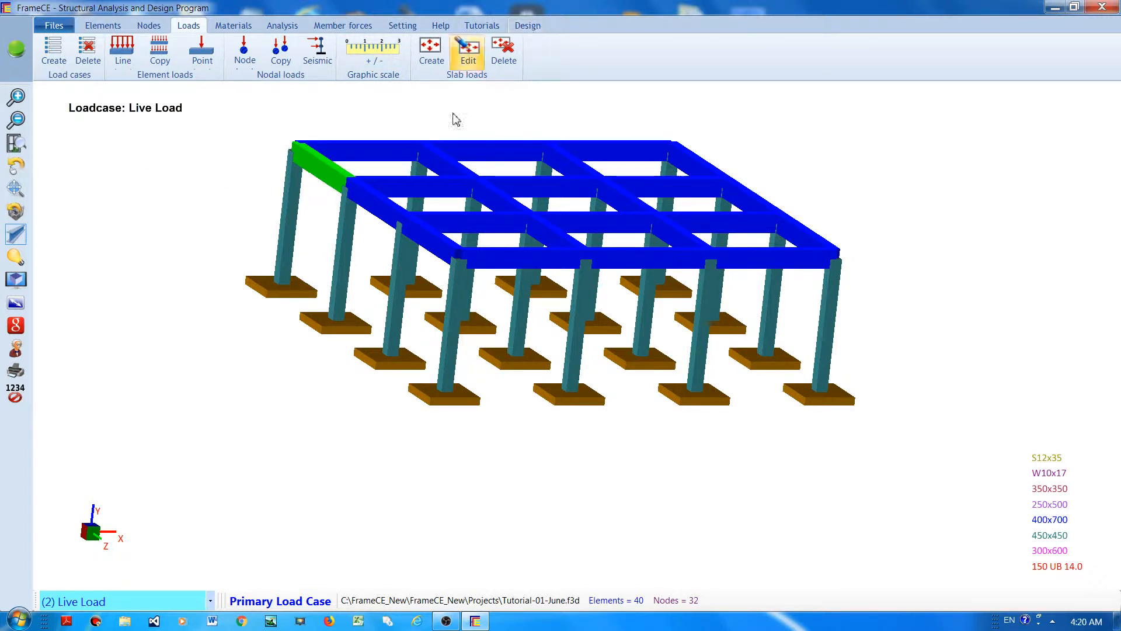
left_click(528, 26)
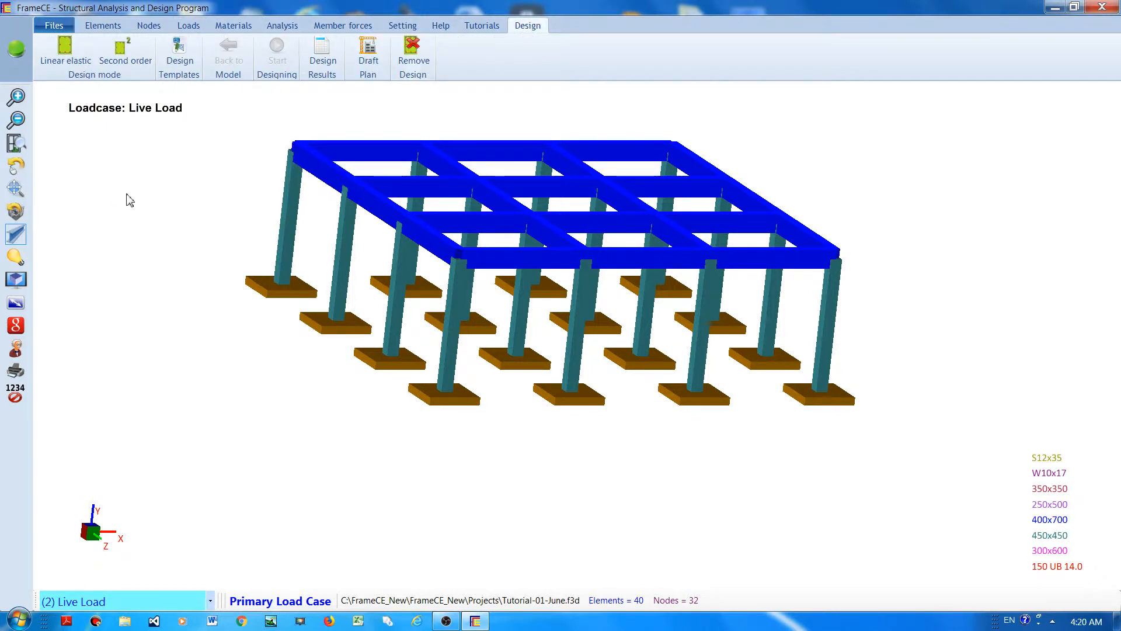
left_click(65, 54)
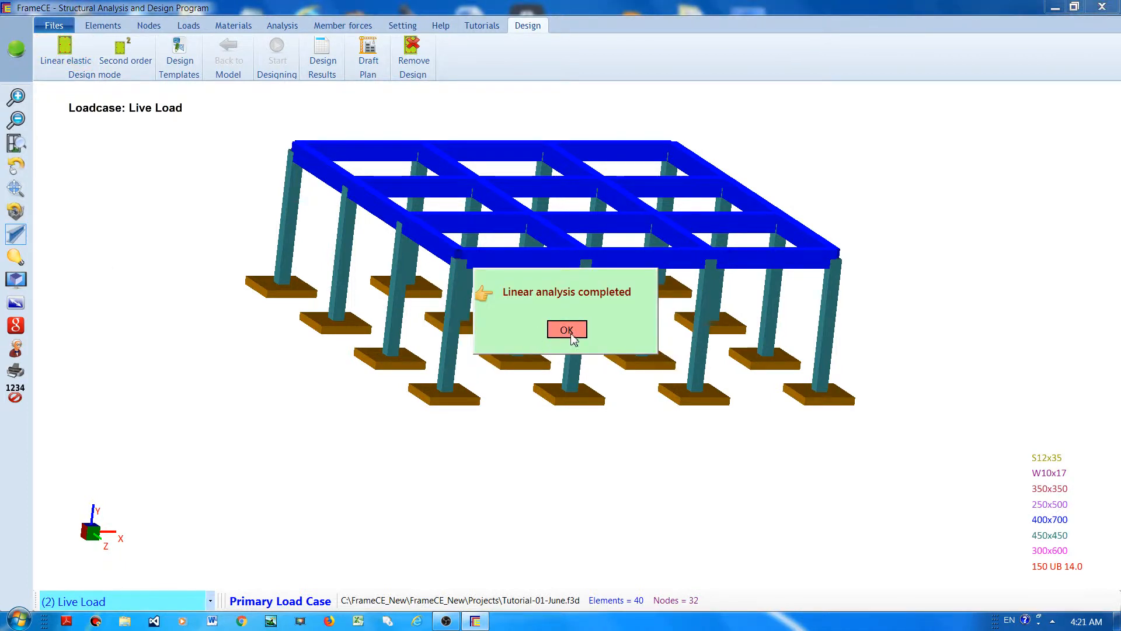
left_click(566, 330)
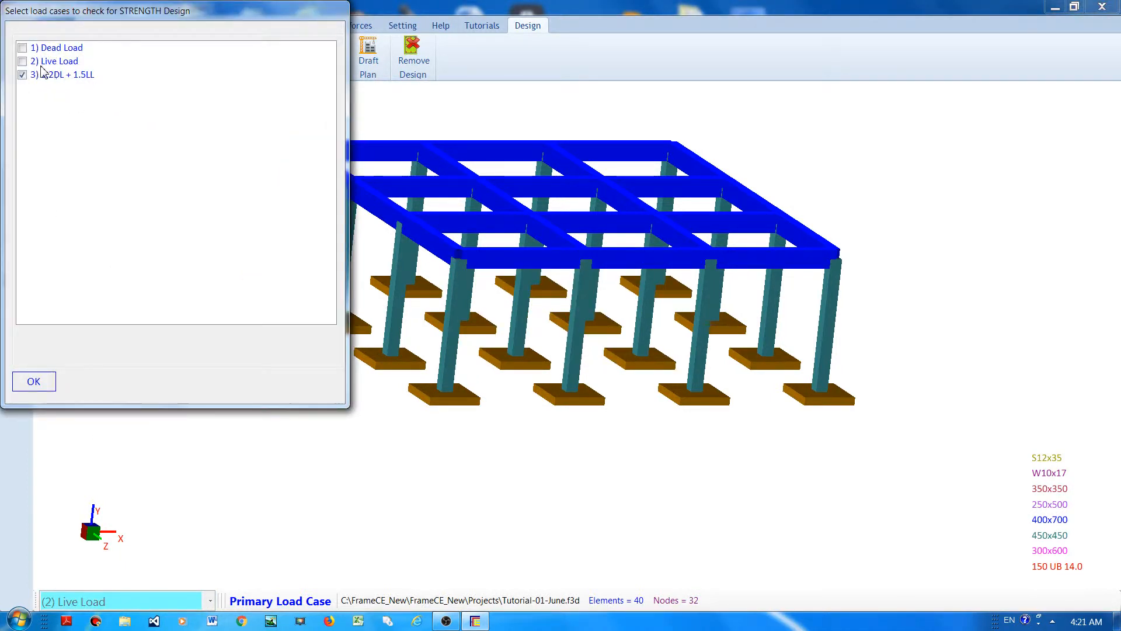
left_click(34, 382)
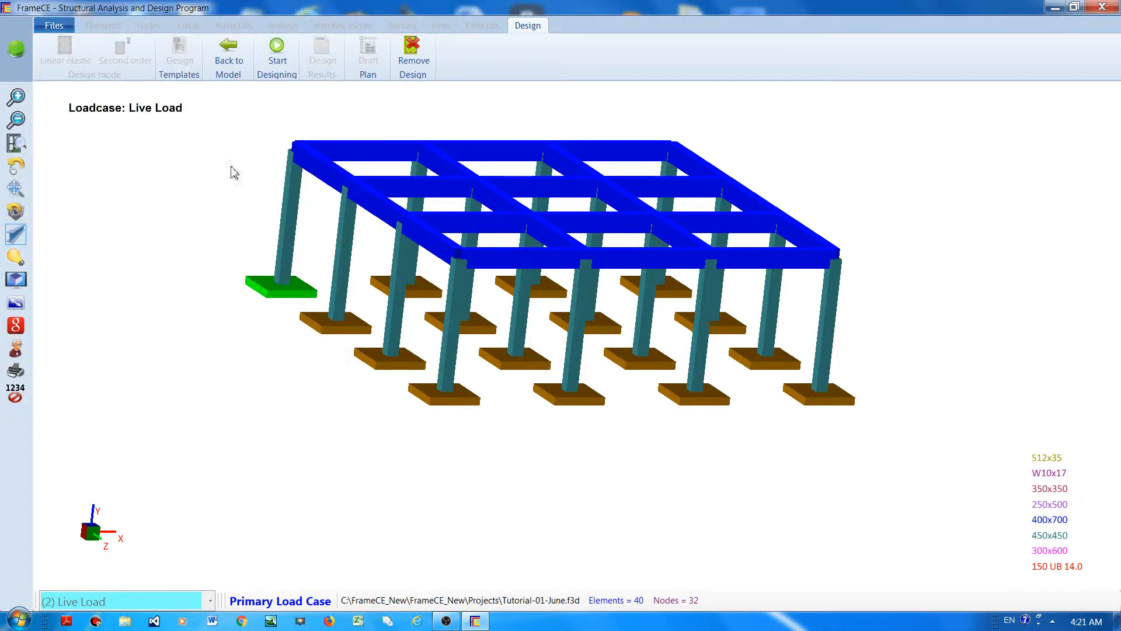
Design the corner footing at node 1 as a rectangular spread footing and accept the FrameCE recommended design.
left_click(279, 57)
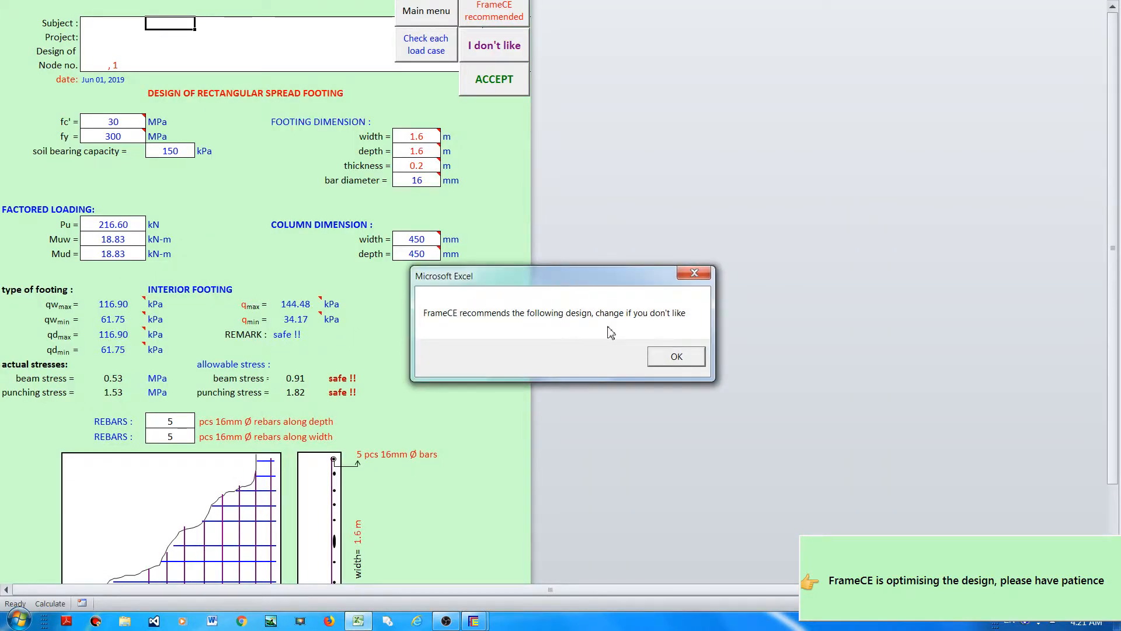
left_click(675, 357)
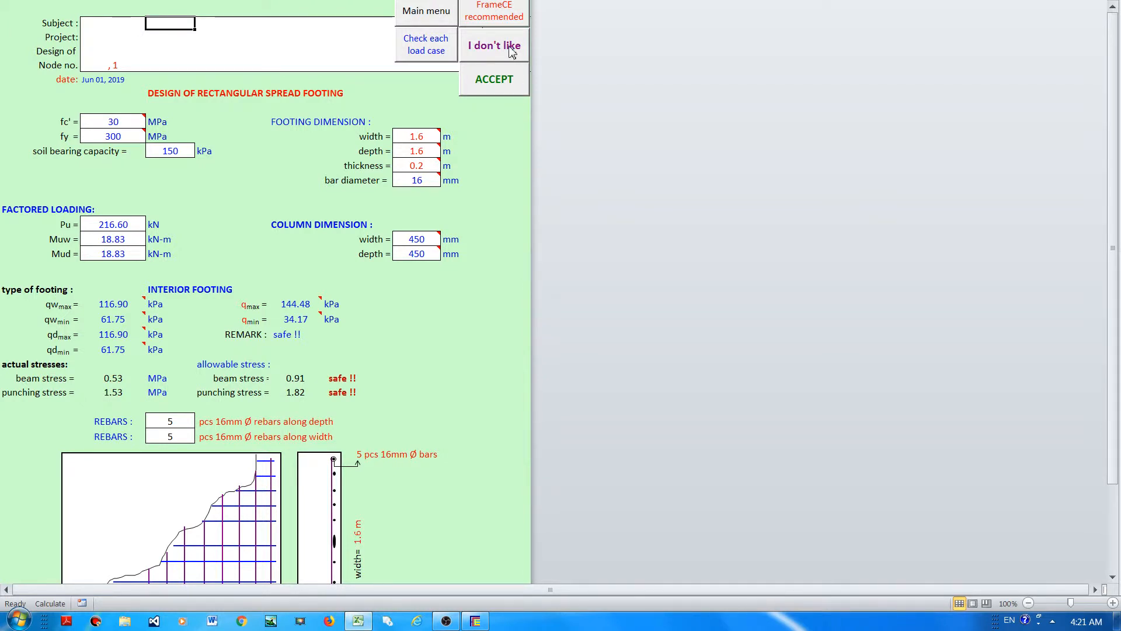
left_click(440, 15)
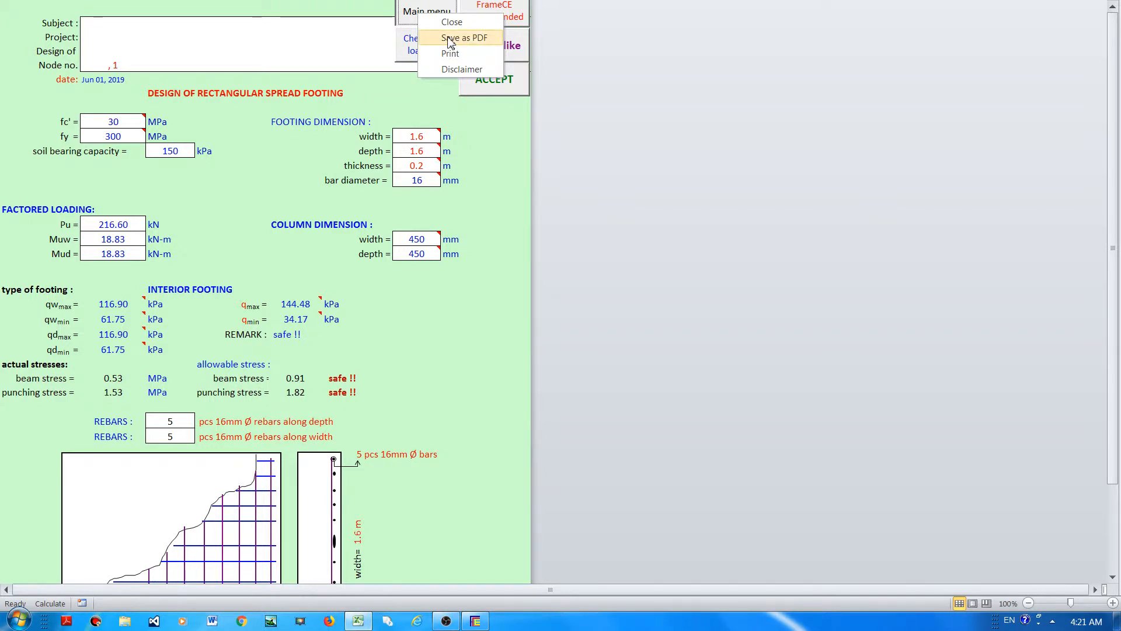
left_click(314, 44)
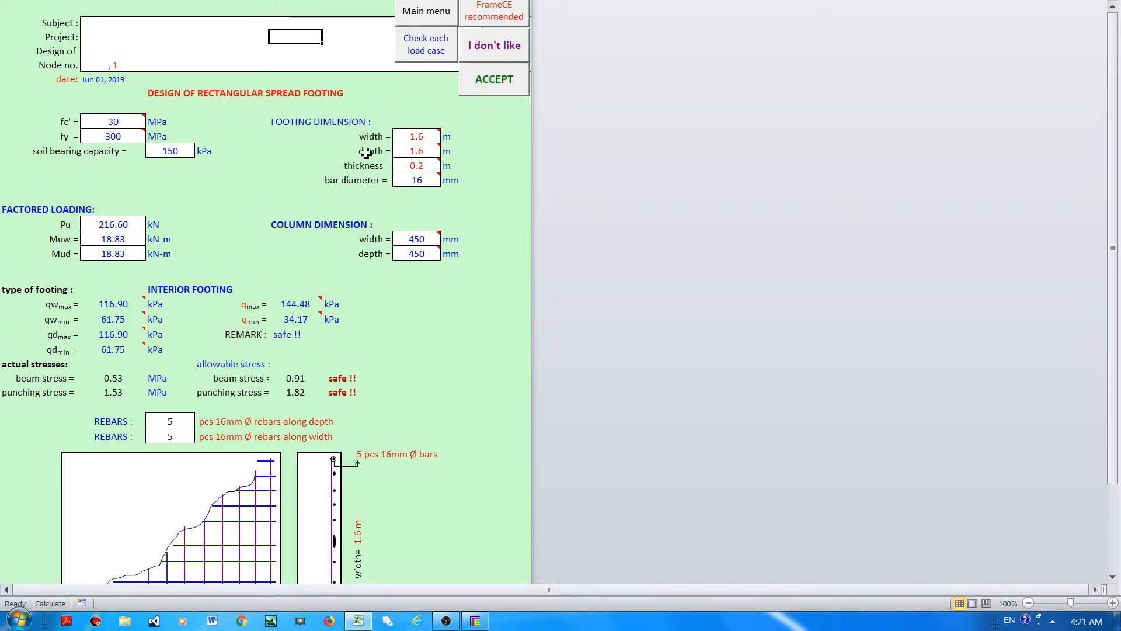
left_click(492, 80)
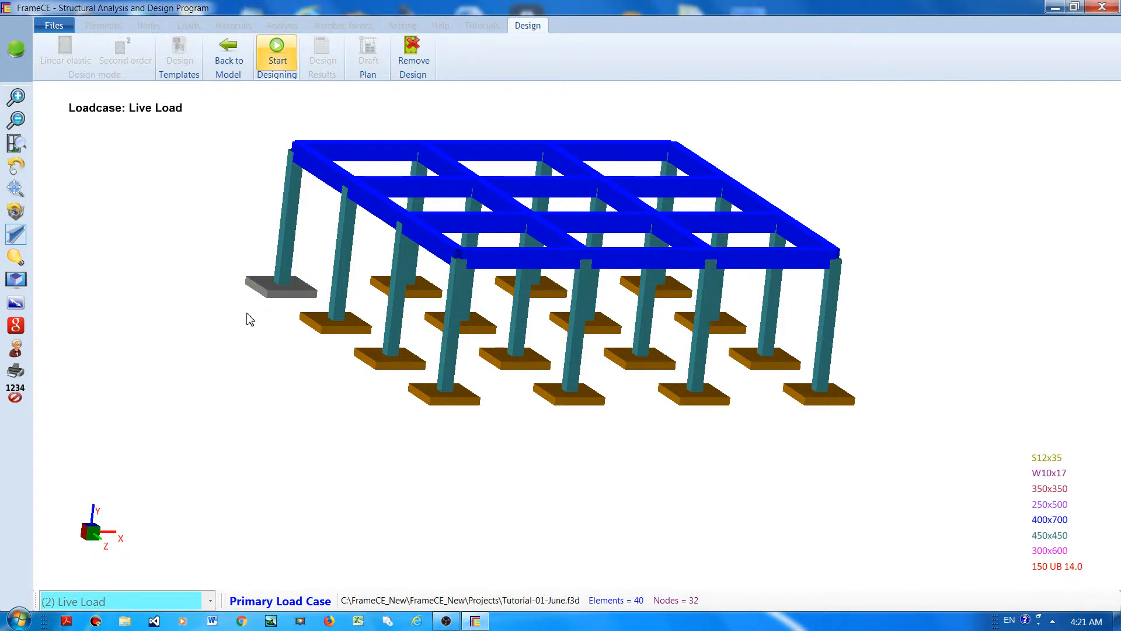
Design the three remaining corner footings together as rectangular spread footings and accept the FrameCE recommended design.
left_click(436, 402)
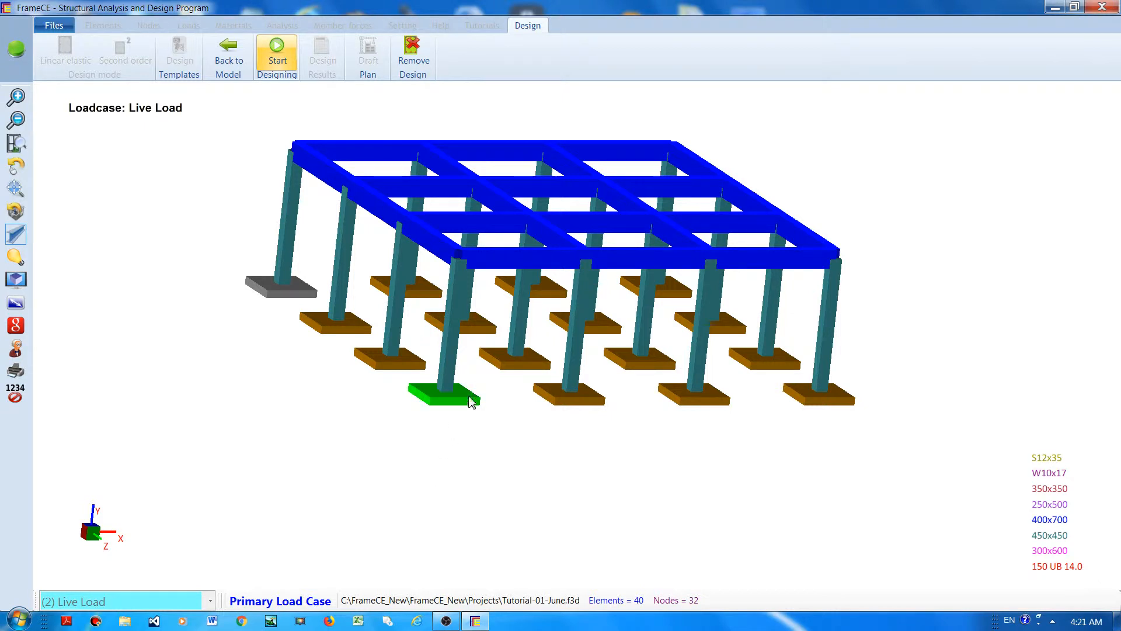
left_click(677, 298)
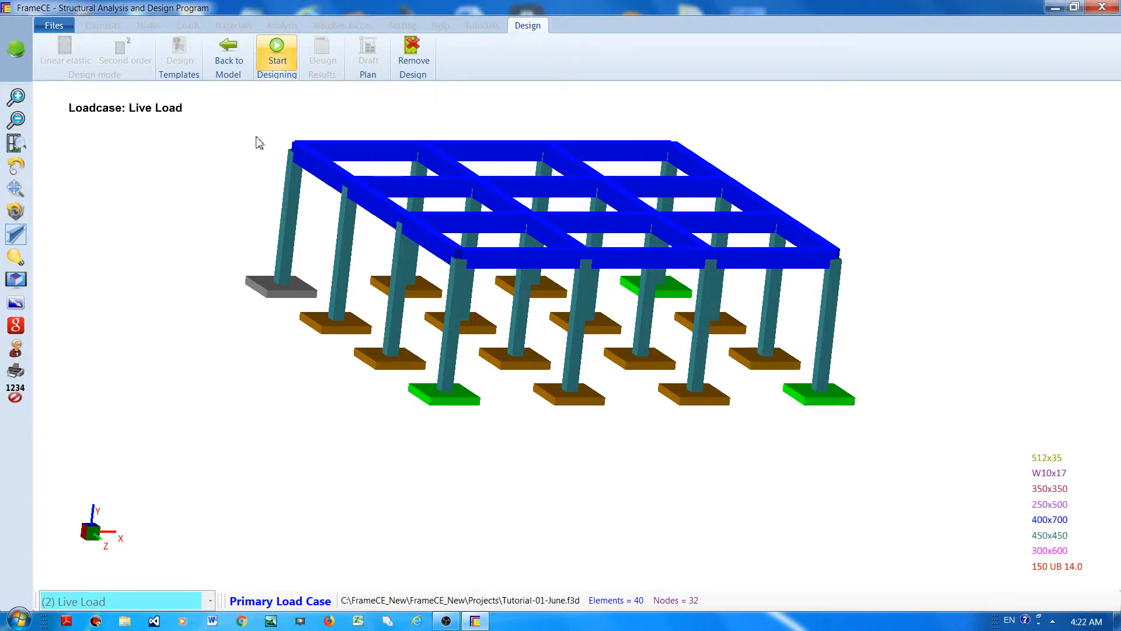
left_click(278, 58)
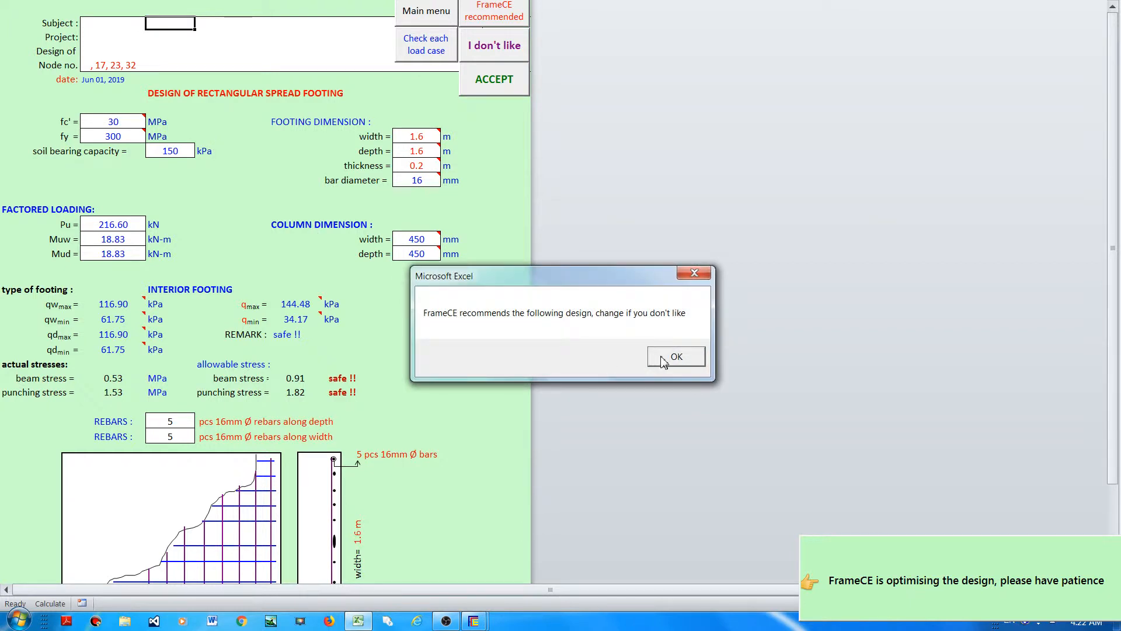
left_click(665, 357)
left_click(491, 79)
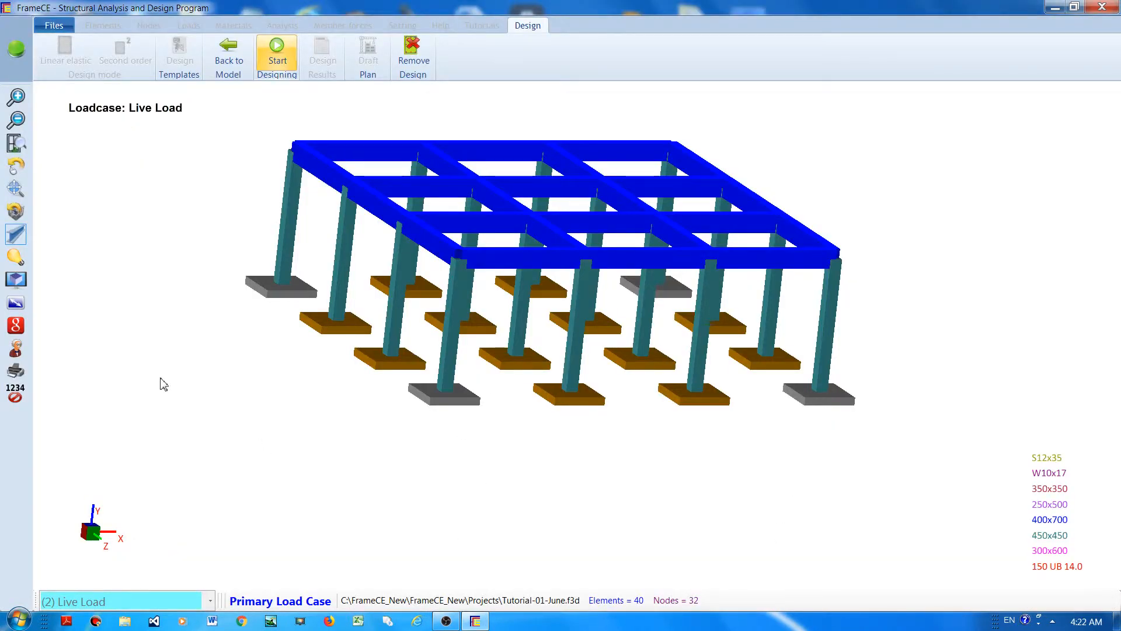
Design the eight perimeter footings between the corners as one group of rectangular spread footings and accept the recommended design.
left_click(417, 292)
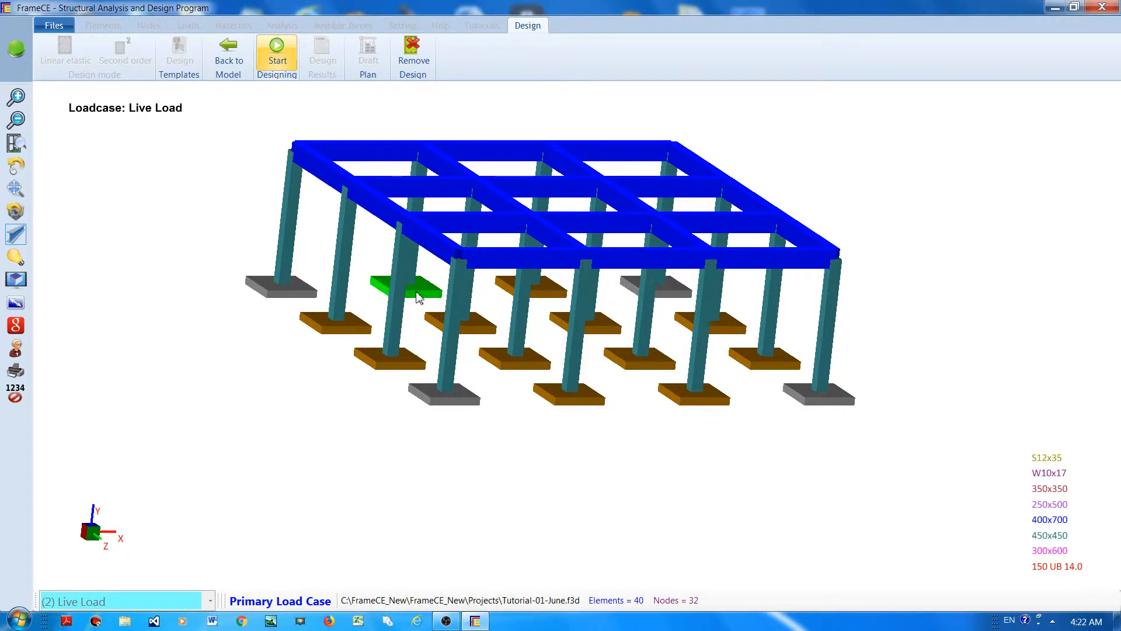
left_click(549, 292)
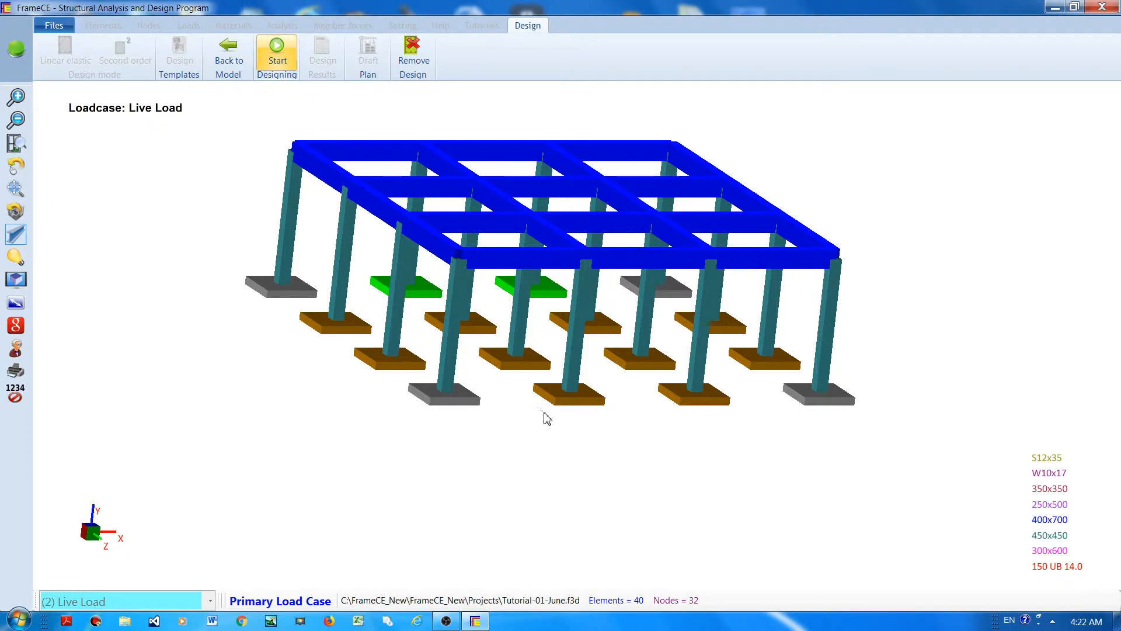
left_click(560, 406)
left_click(687, 404)
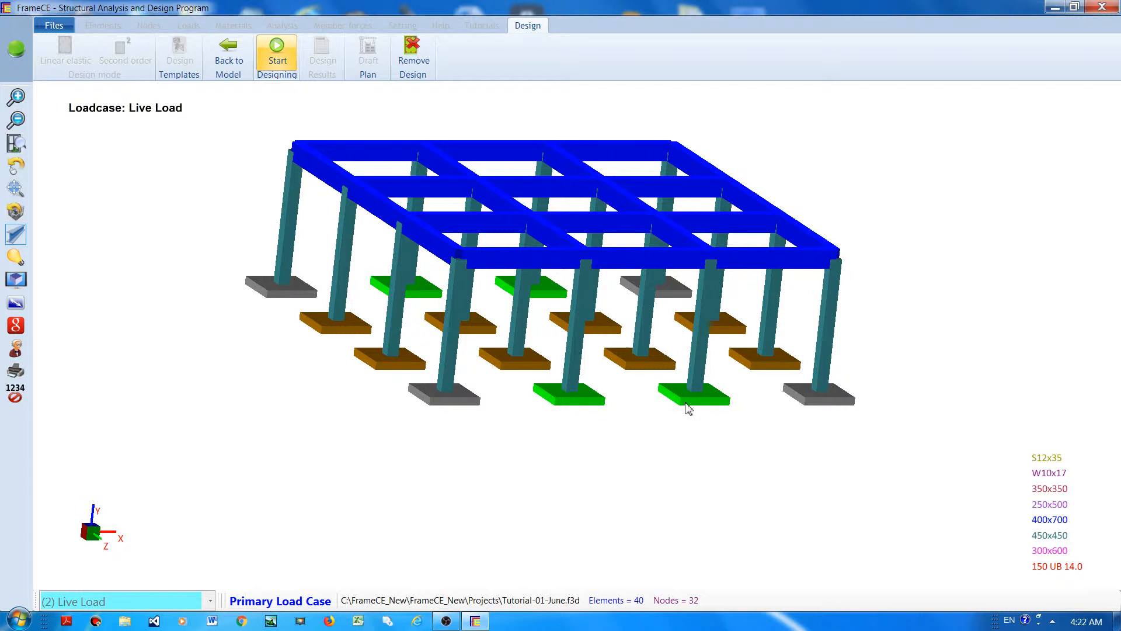
left_click(753, 368)
left_click(723, 323)
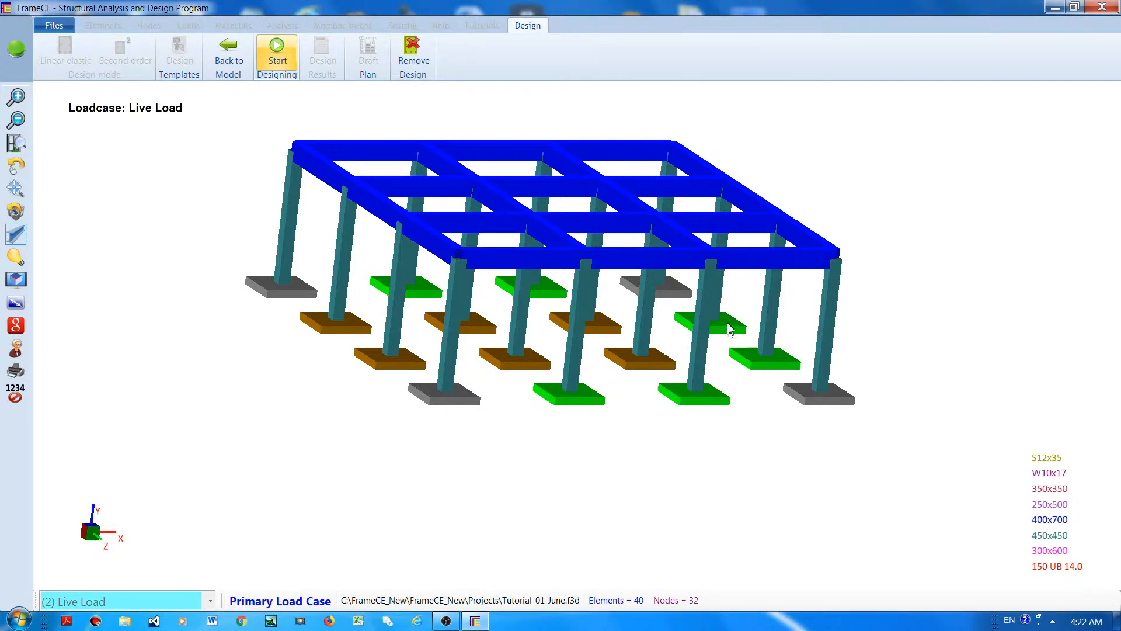
left_click(340, 338)
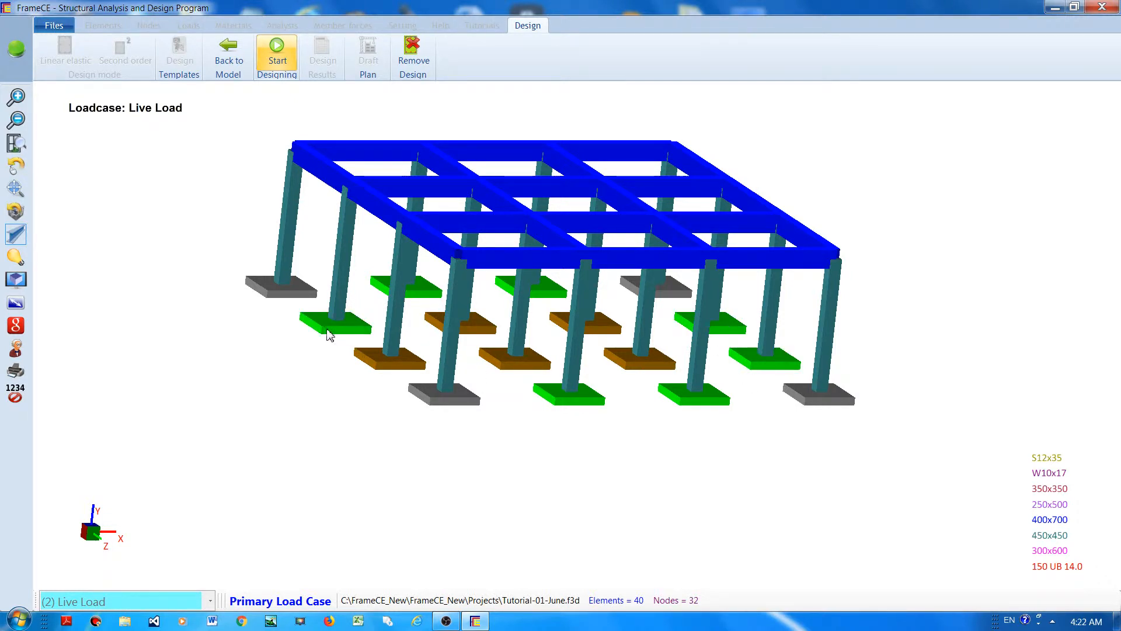
left_click(375, 365)
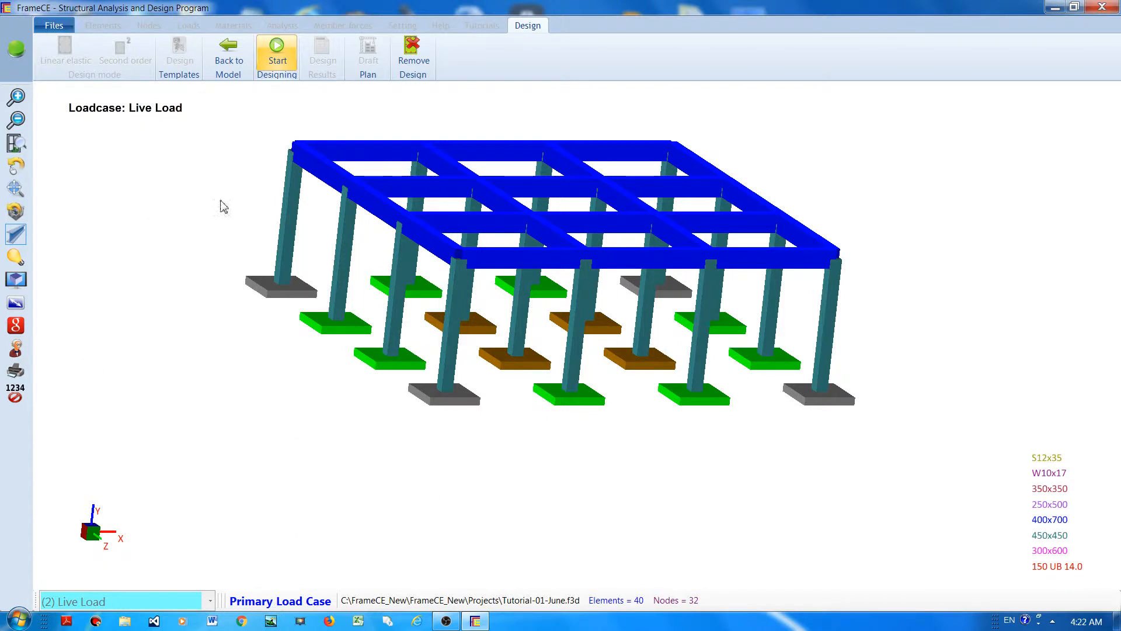
left_click(278, 54)
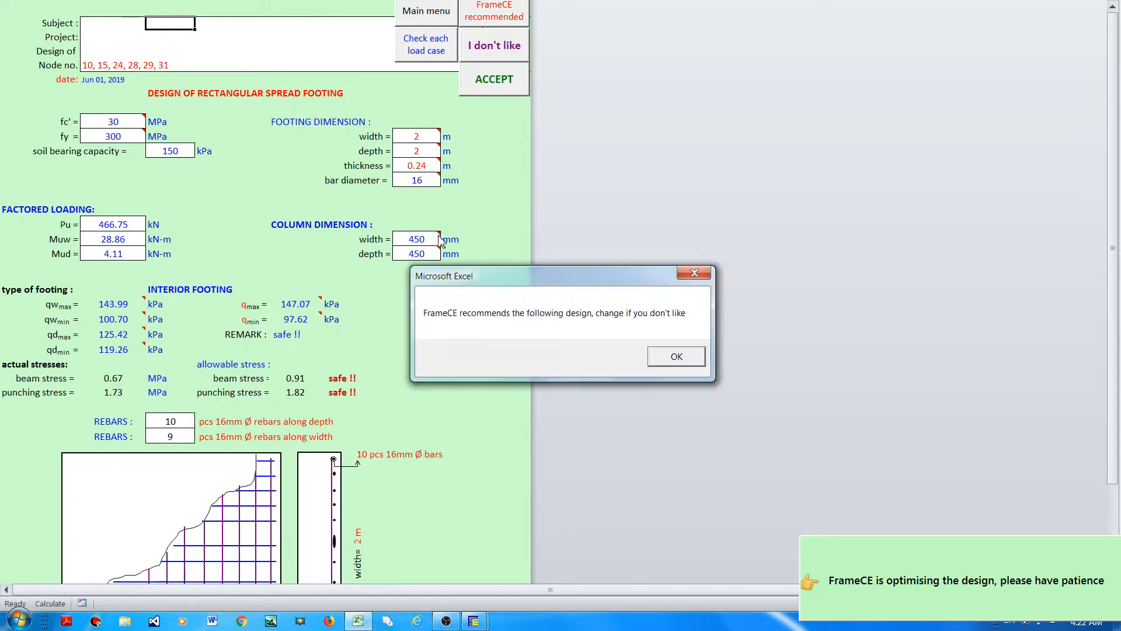
key("Return")
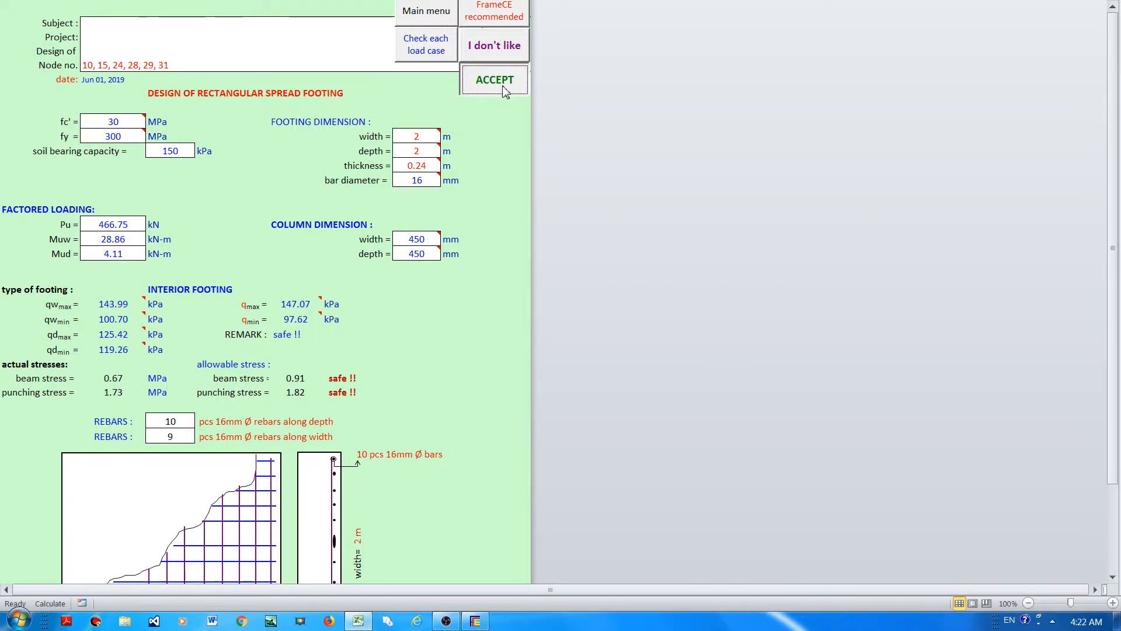
left_click(495, 80)
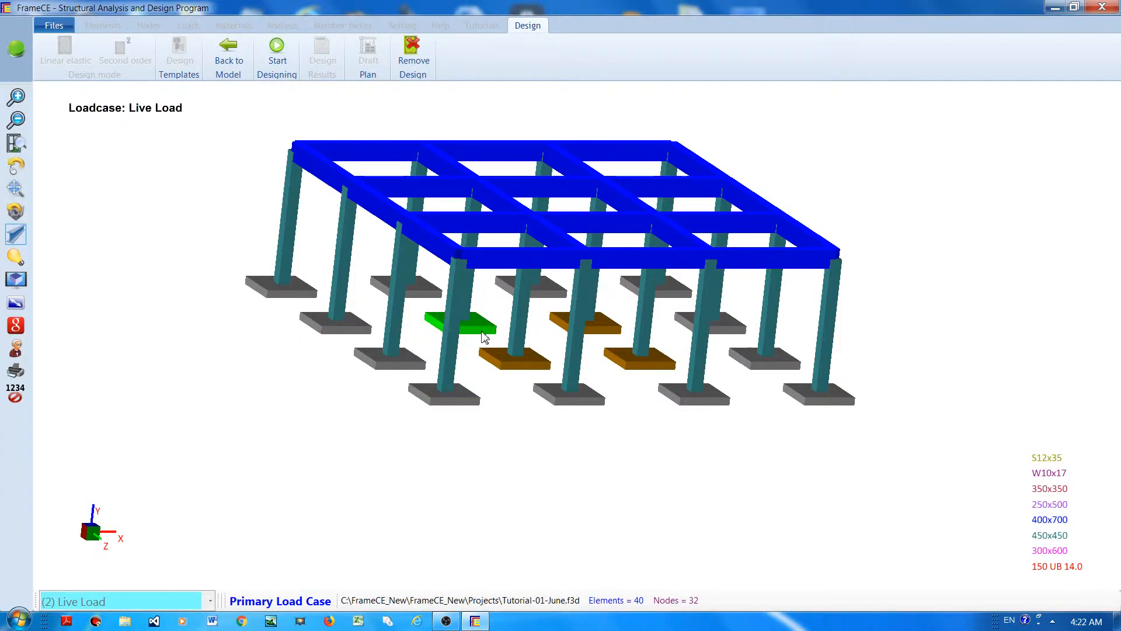
Design the four interior footings together as rectangular spread footings and accept the FrameCE recommended design.
left_click(503, 364)
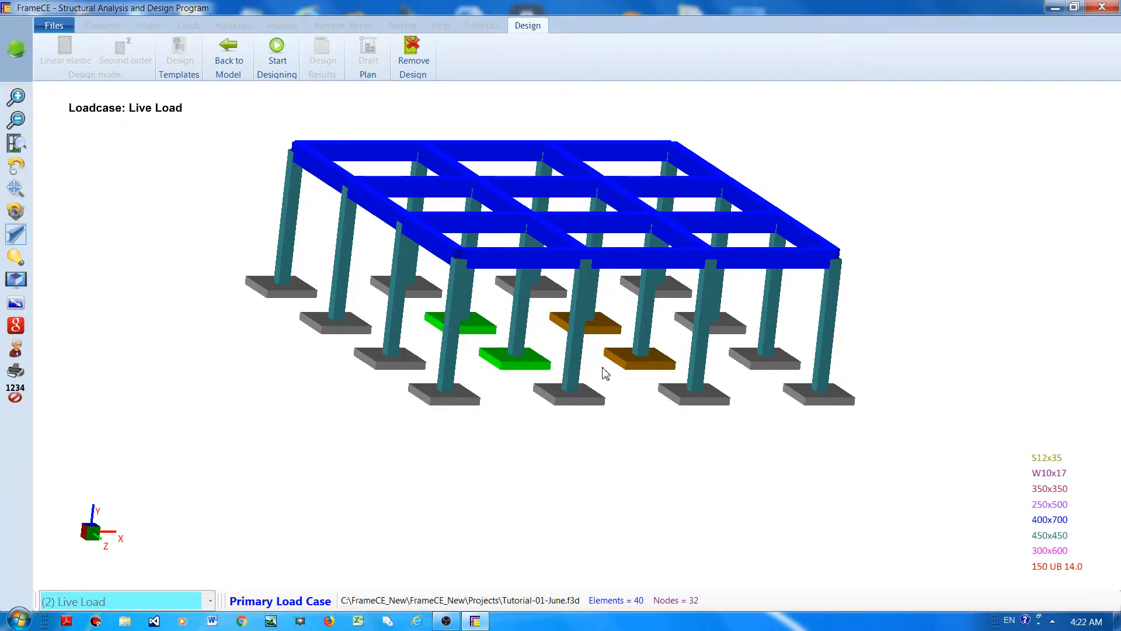
left_click(636, 357)
left_click(608, 328)
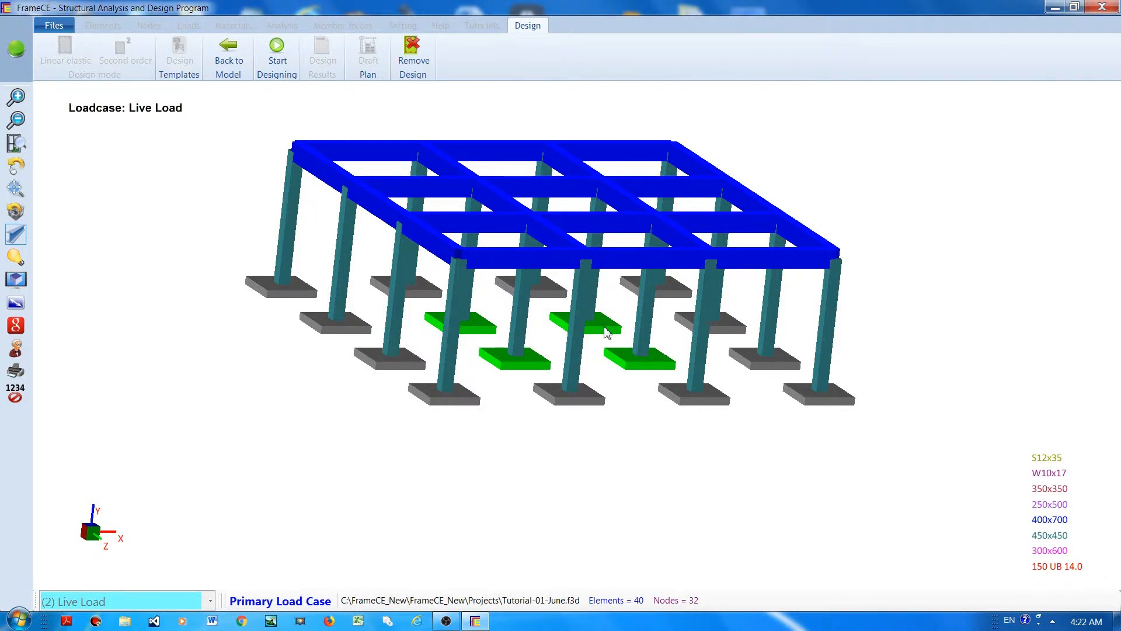
left_click(277, 61)
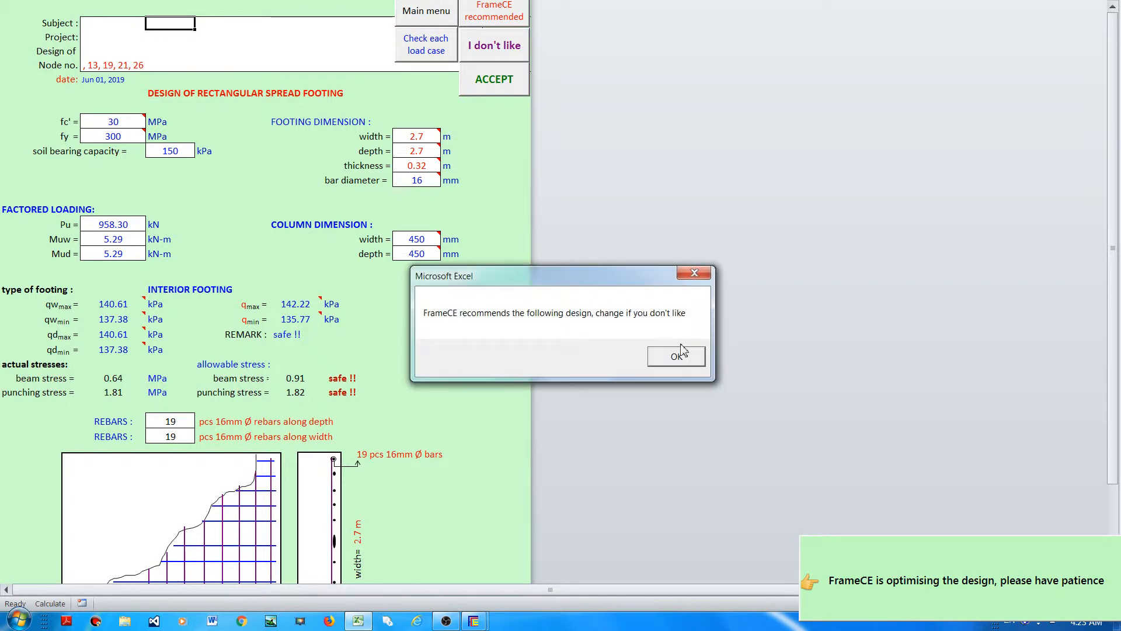
left_click(678, 353)
left_click(492, 93)
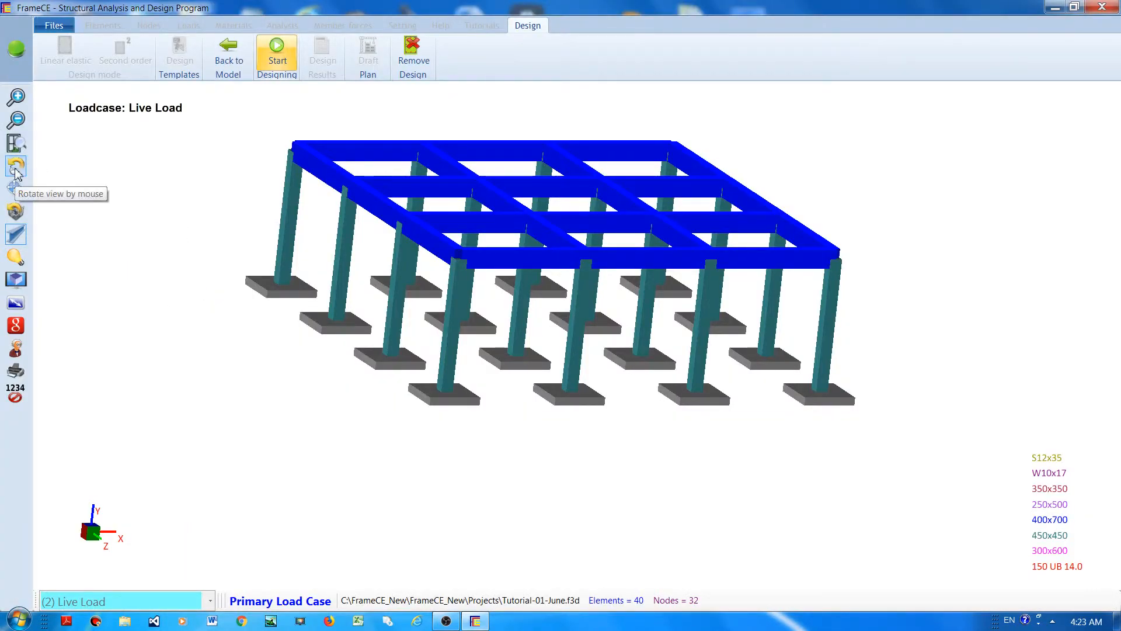
Design the four corner columns together as rectangular columns and accept the FrameCE recommended design.
middle_click_drag(315, 403, 282, 397)
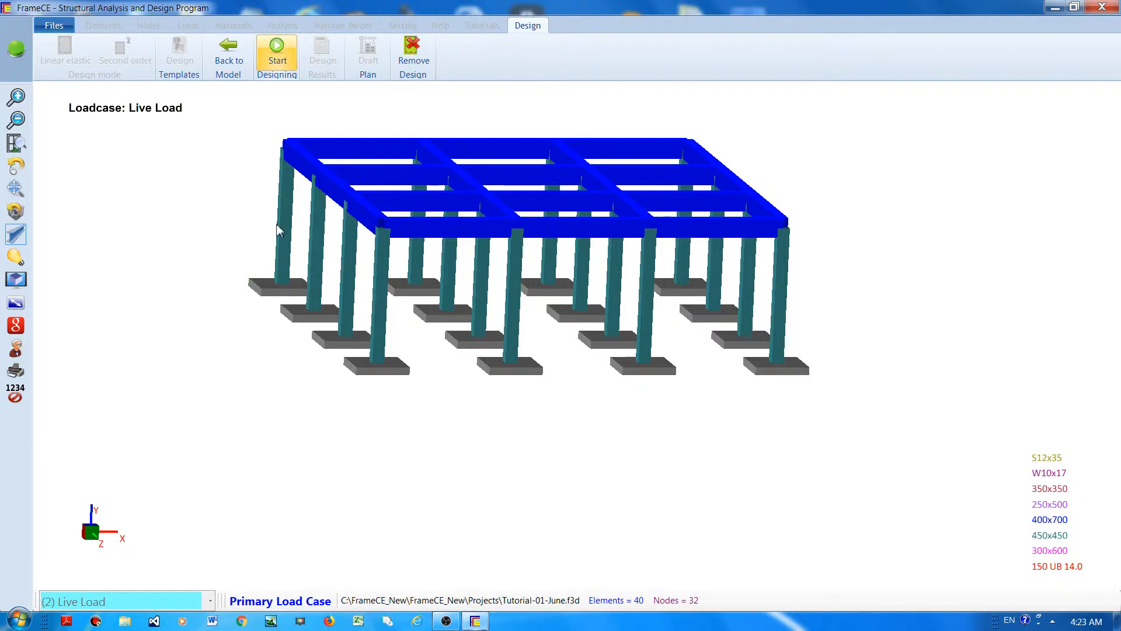
left_click(381, 315)
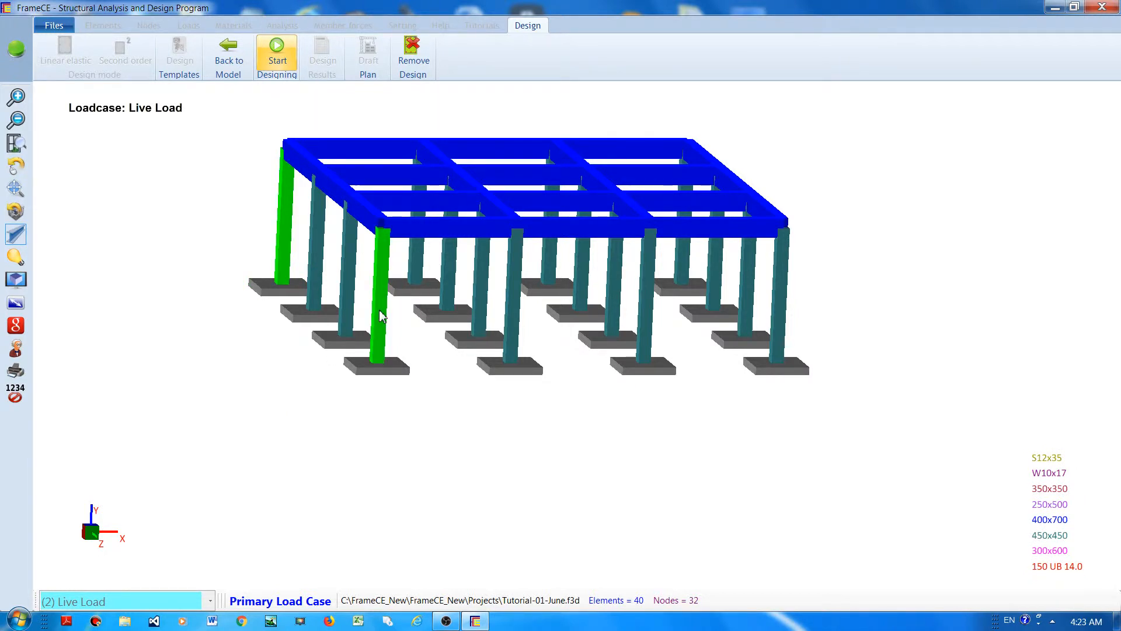
left_click(683, 250)
left_click(783, 303)
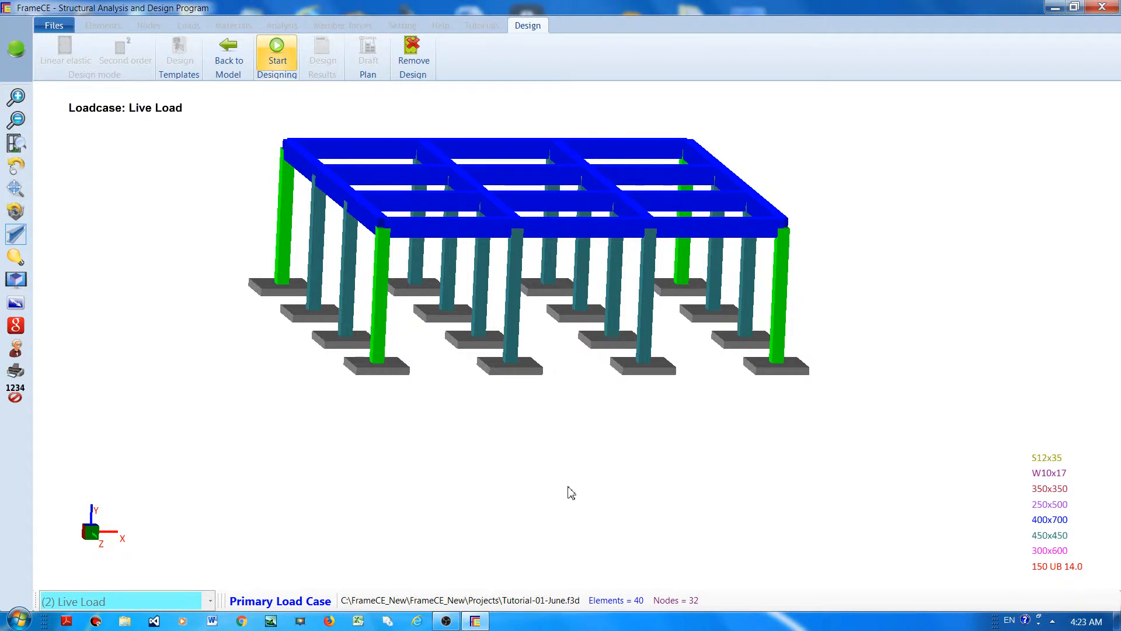
left_click(278, 56)
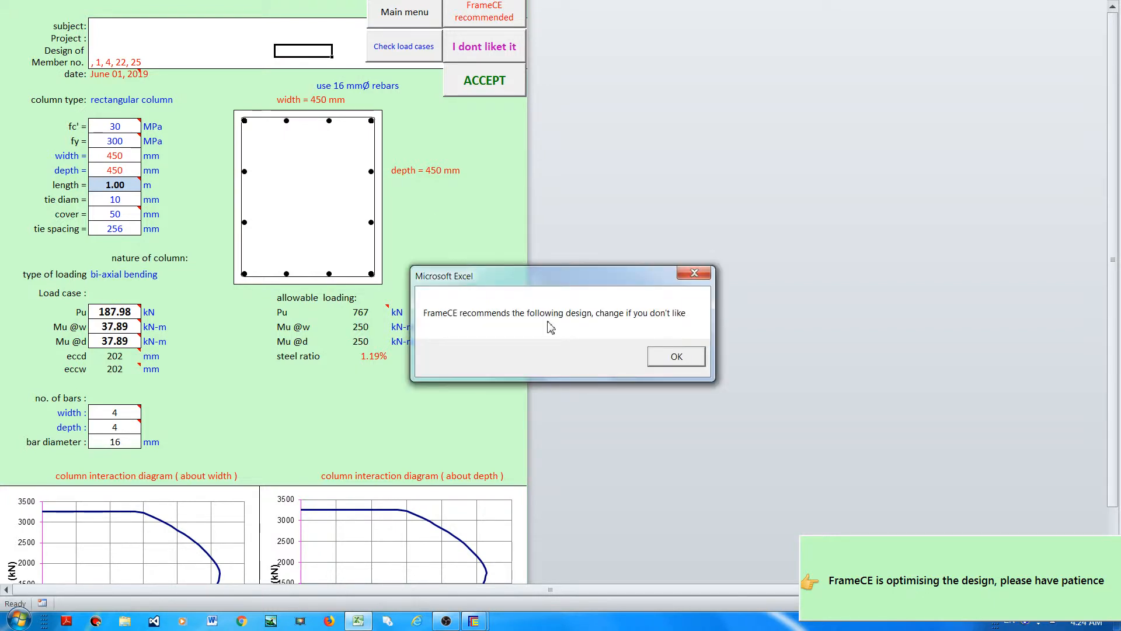
key("Return")
left_click(479, 88)
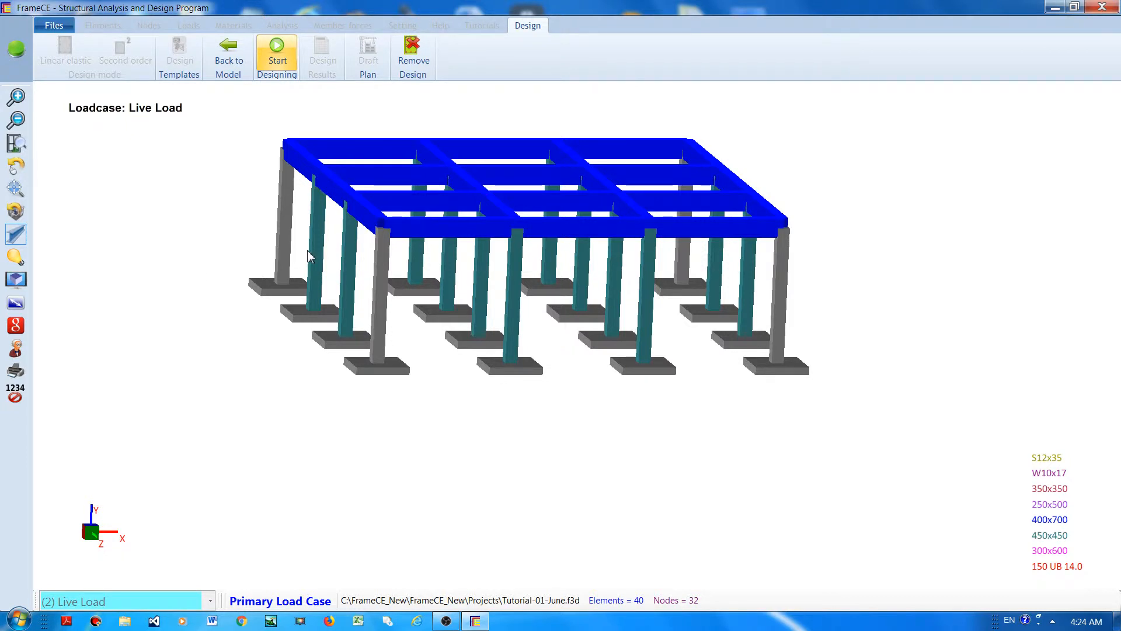
Design the eight perimeter columns between the corners as one group of rectangular columns and accept the recommended design.
left_click(352, 288)
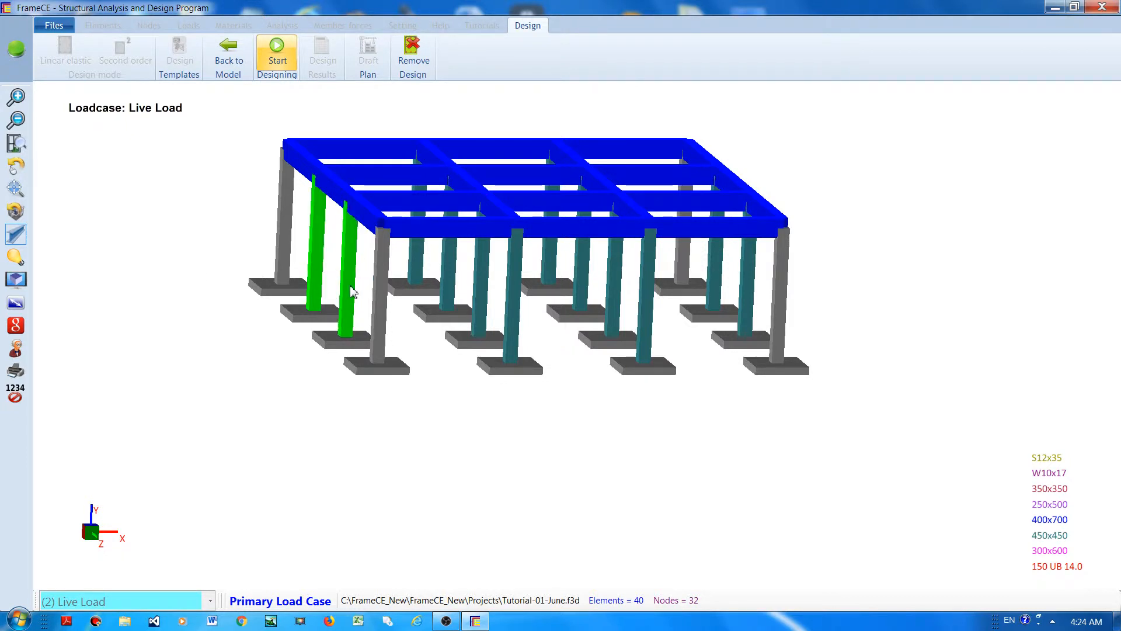
left_click(415, 251)
left_click(578, 259)
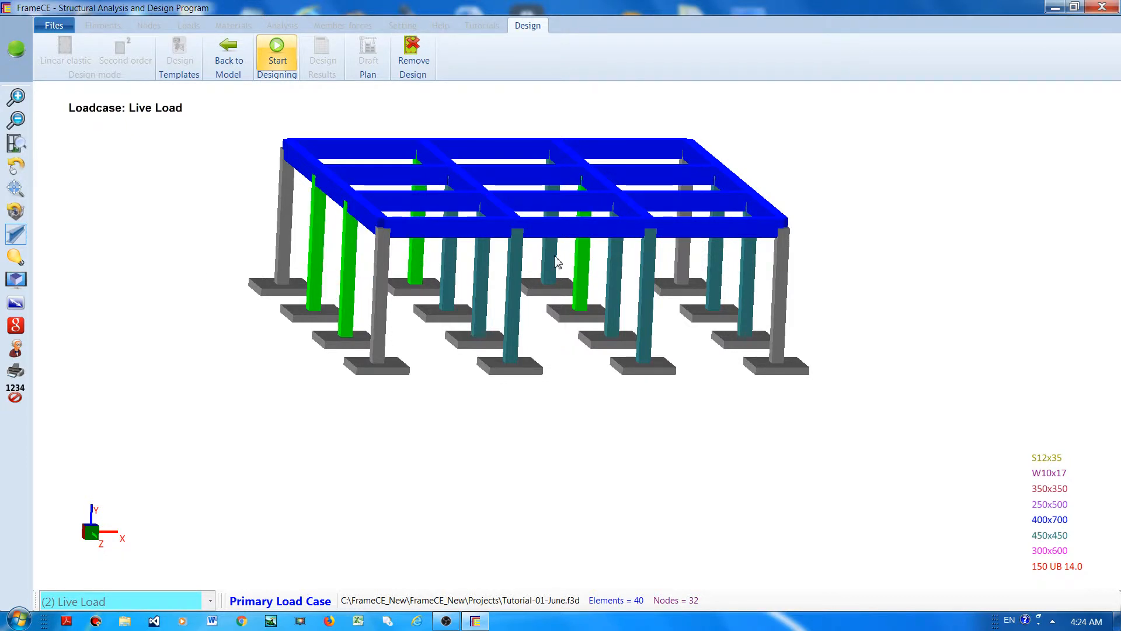
left_click(557, 261)
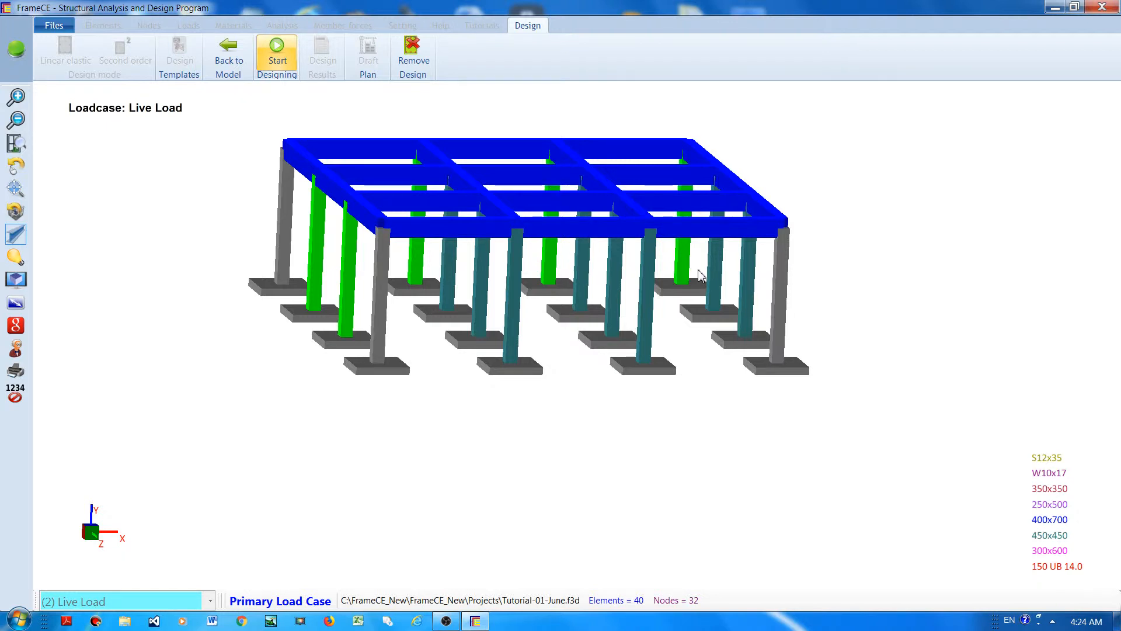
left_click(750, 271)
left_click(652, 302)
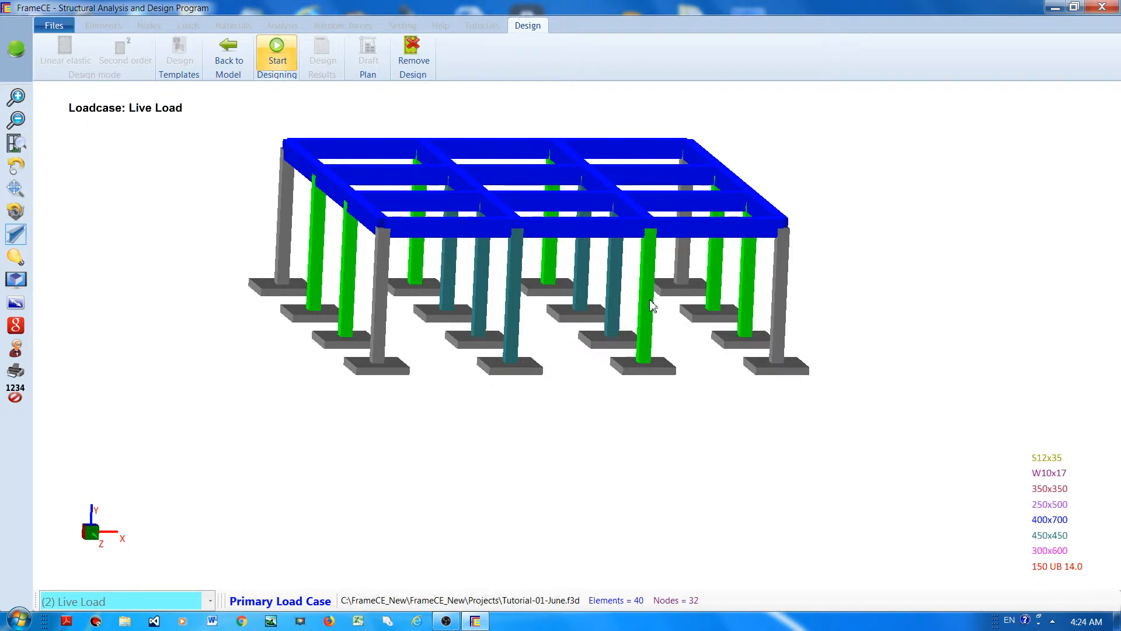
left_click(509, 313)
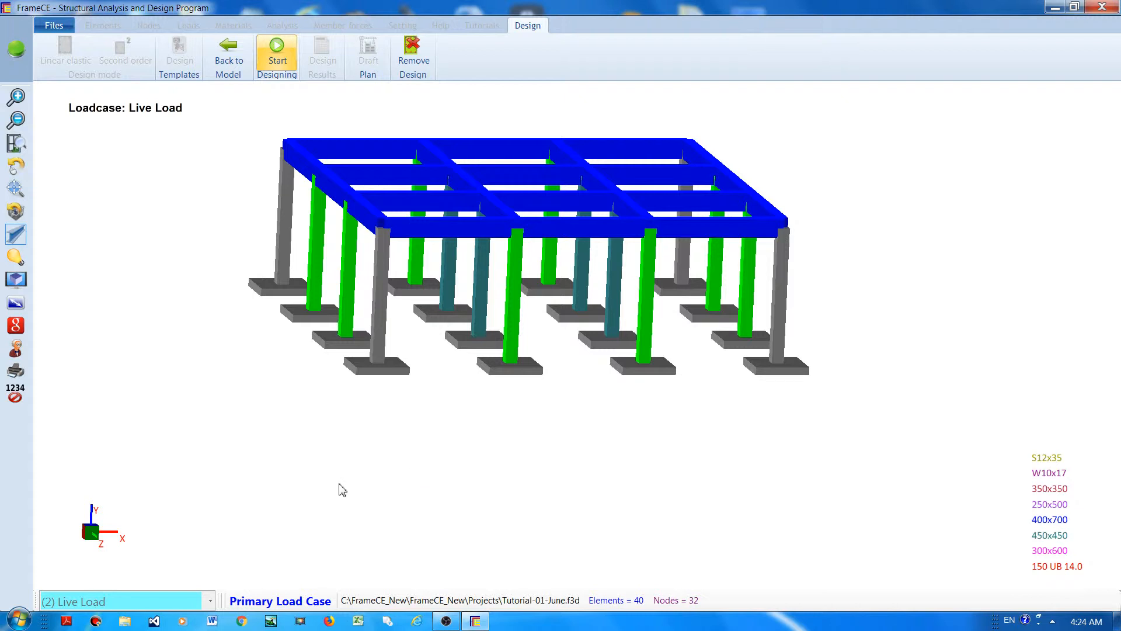
left_click(278, 63)
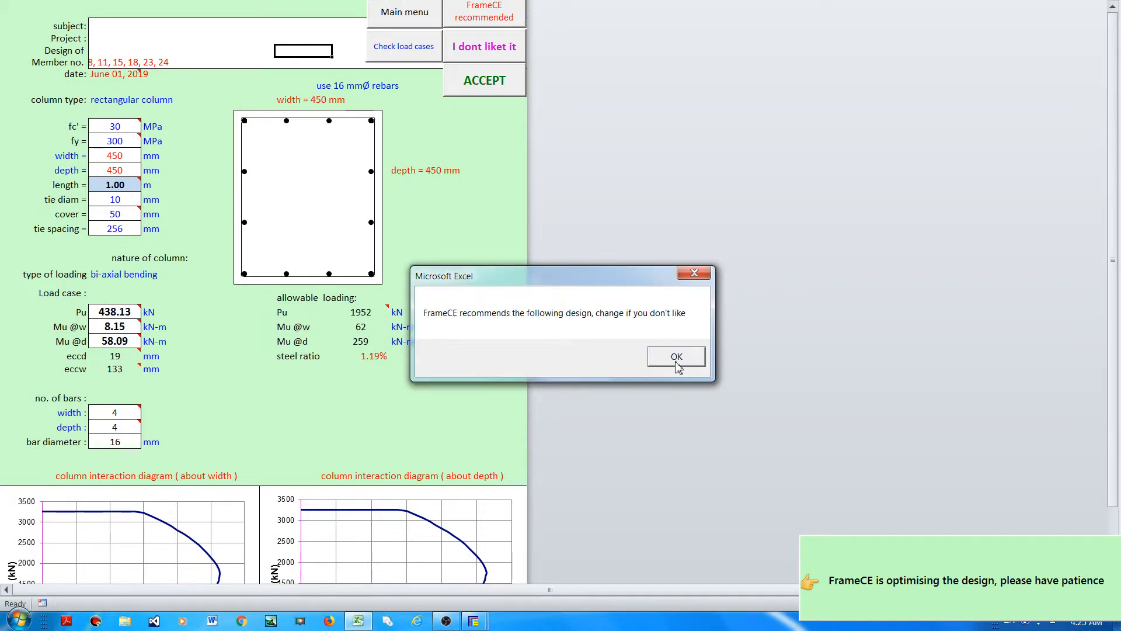
left_click(685, 363)
left_click(686, 362)
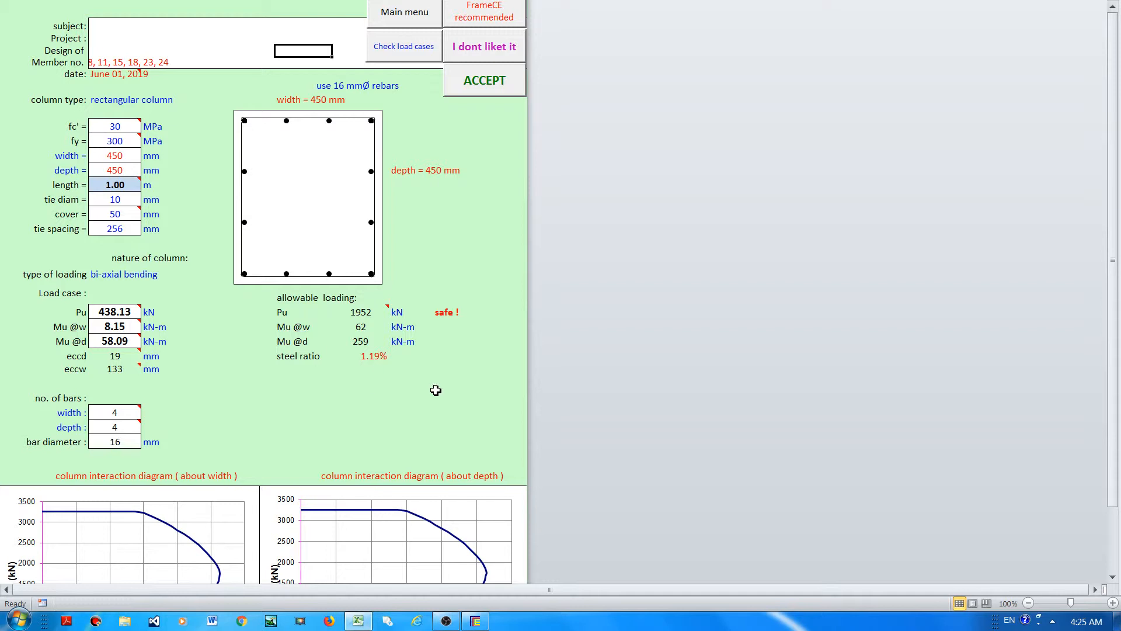
left_click(113, 156)
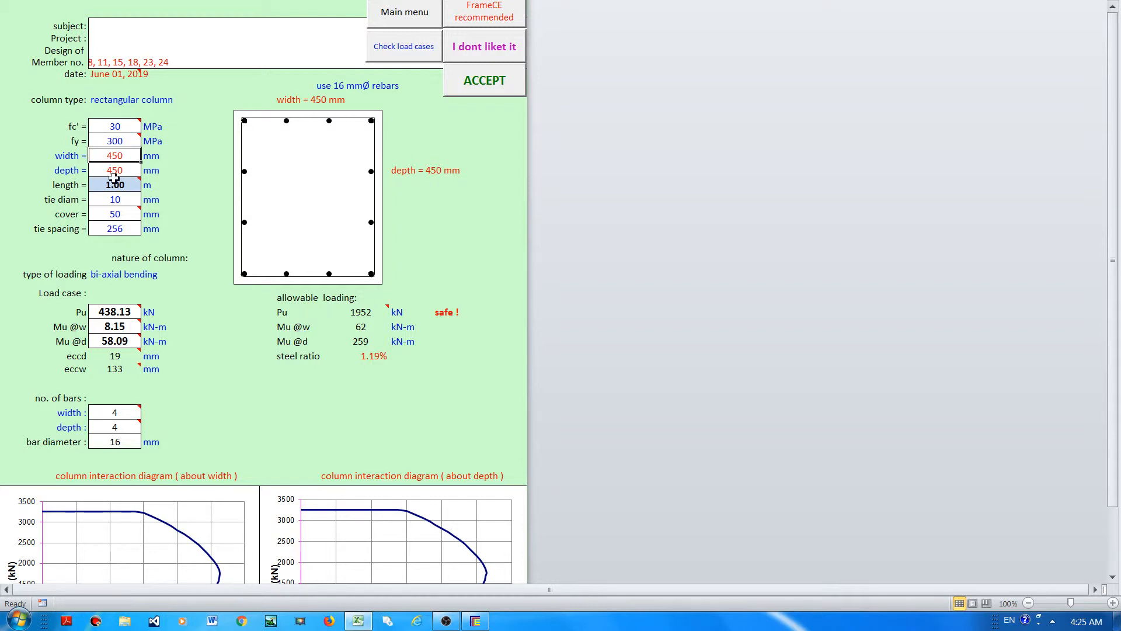
left_click(121, 169)
left_click(493, 91)
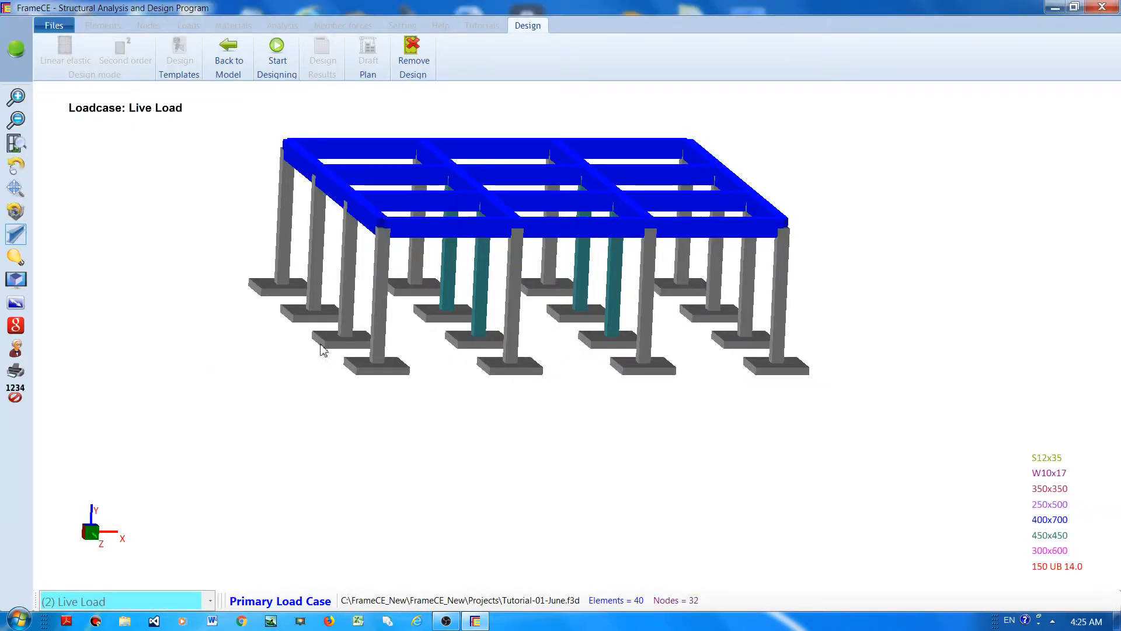
Design the four interior columns together and accept the FrameCE recommended design.
left_click(448, 263)
left_click(479, 272)
left_click(582, 264)
left_click(614, 274)
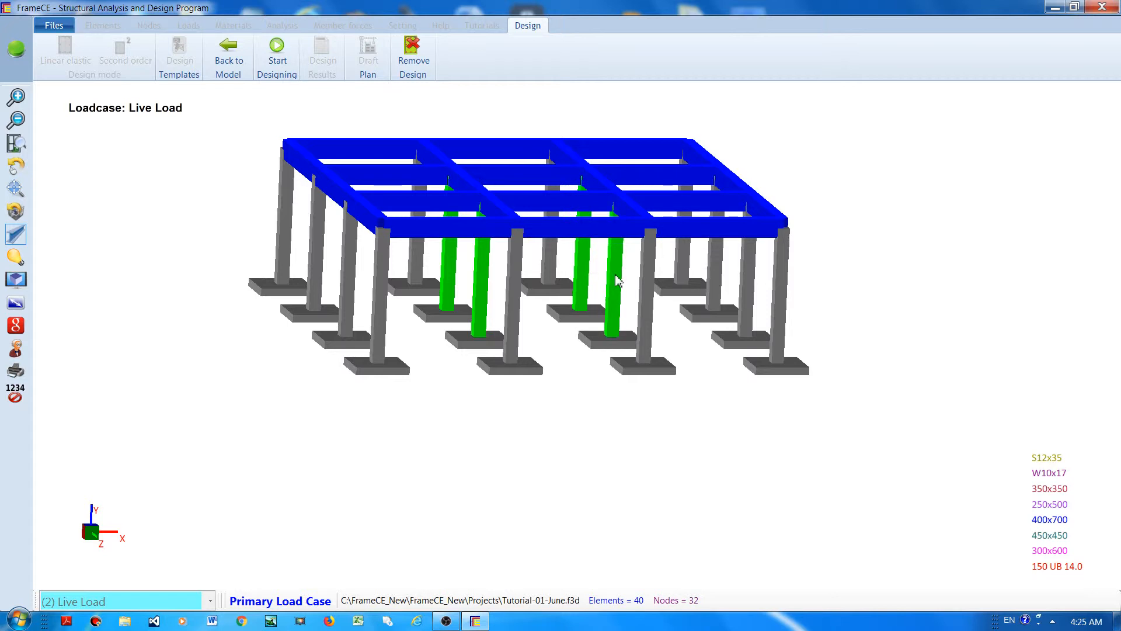
left_click(281, 56)
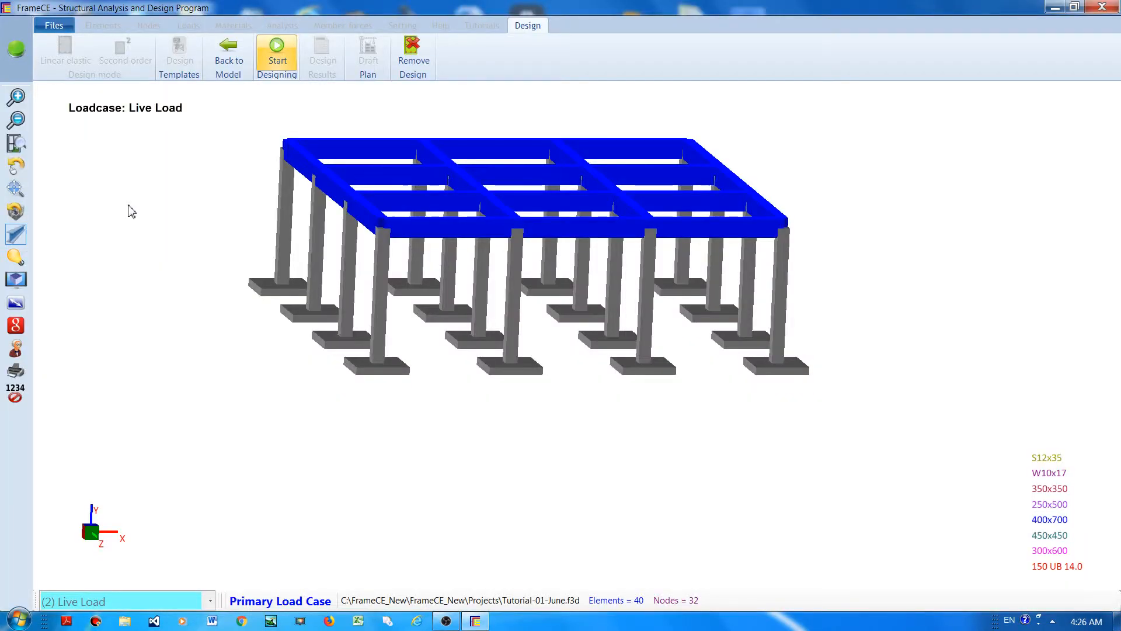
Design the first-bay beams on the front and rear edges of the frame together and accept the FrameCE recommended design.
mouse_move(158, 300)
middle_mouse_down()
mouse_move(133, 318)
mouse_move(140, 311)
middle_mouse_up()
left_click(342, 151)
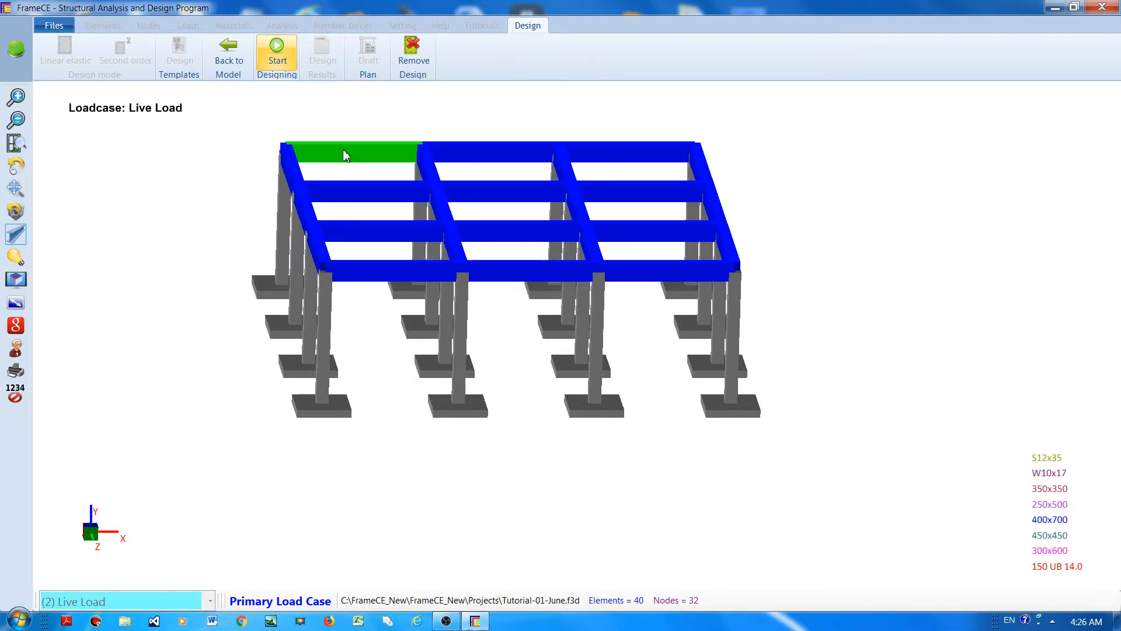
left_click(376, 274)
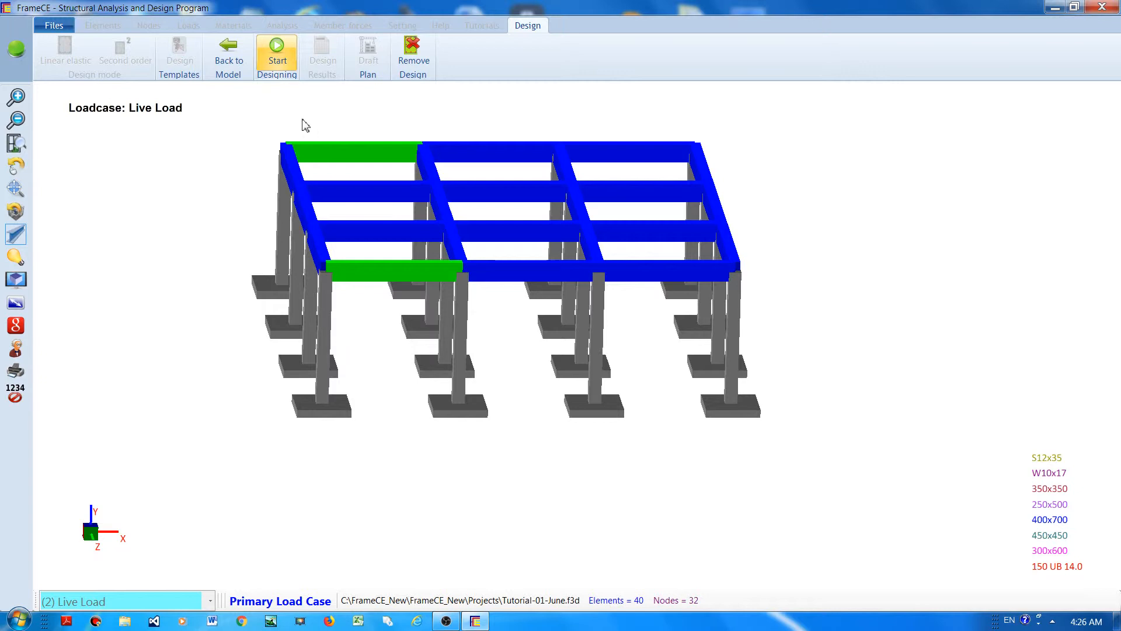
left_click(277, 57)
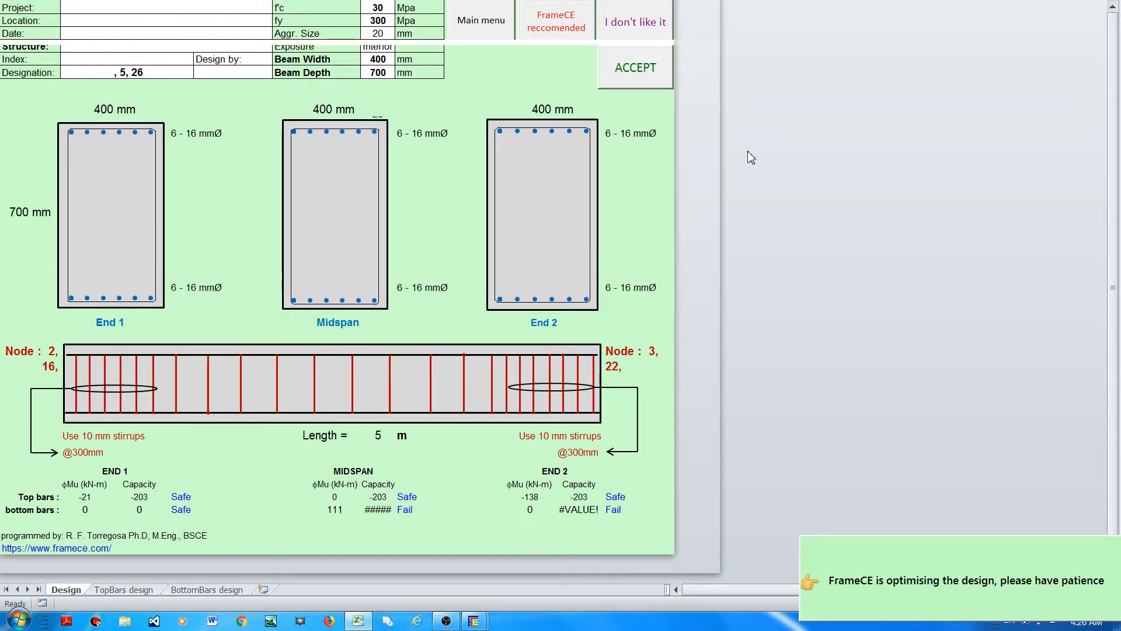
left_click(650, 358)
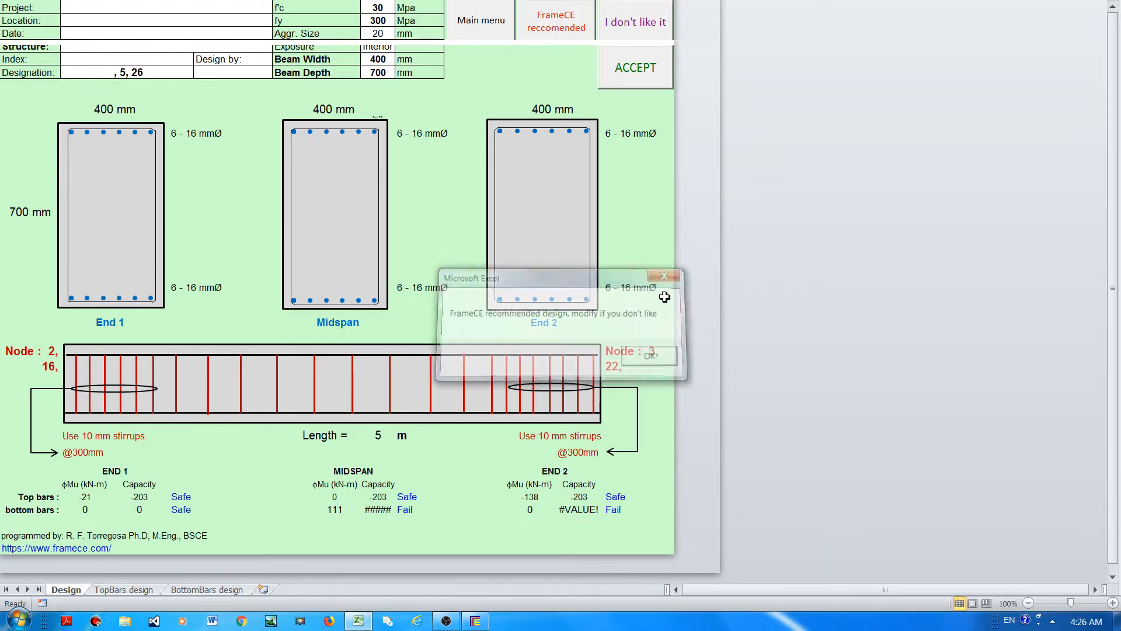
left_click(642, 79)
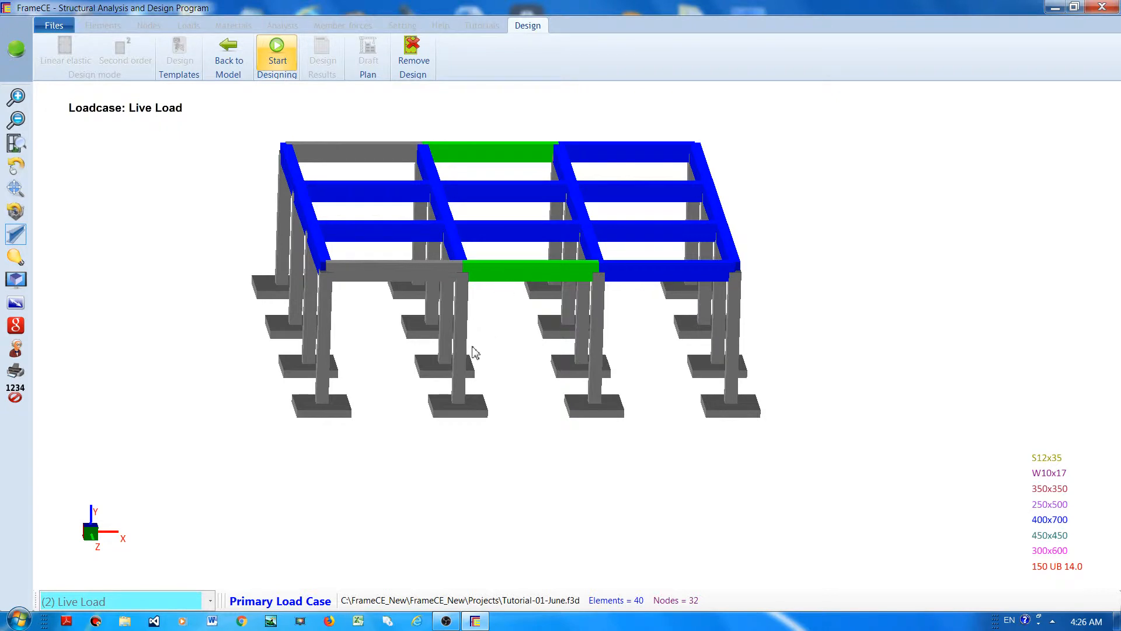
Design the middle-bay beams on the front and rear edges as one group and accept the recommended design.
left_click(280, 57)
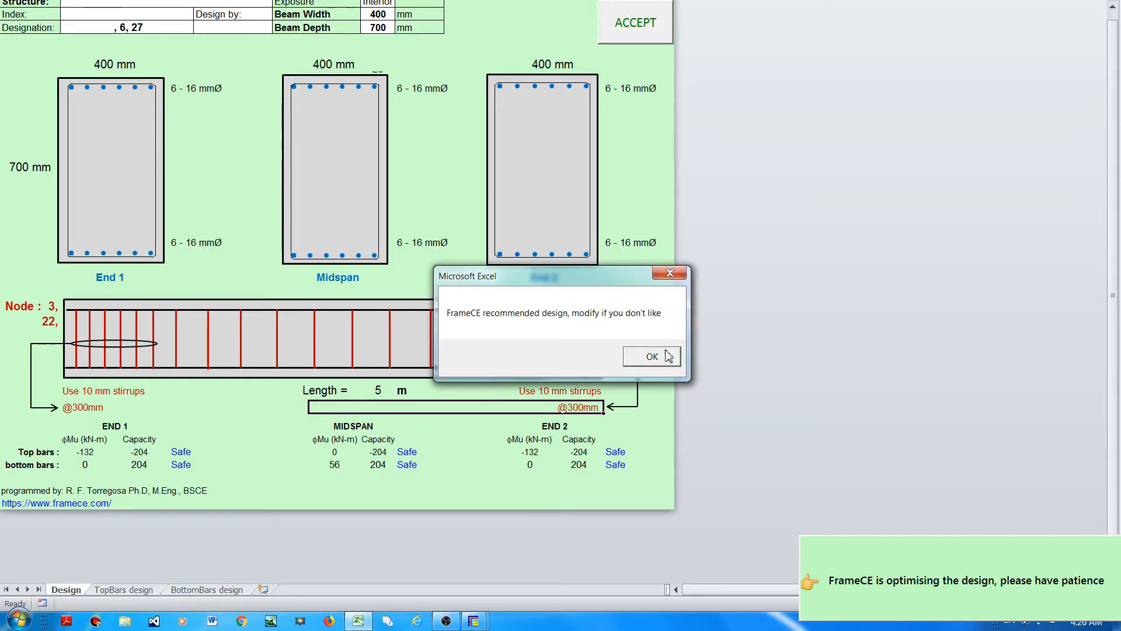
left_click(650, 357)
left_click(642, 32)
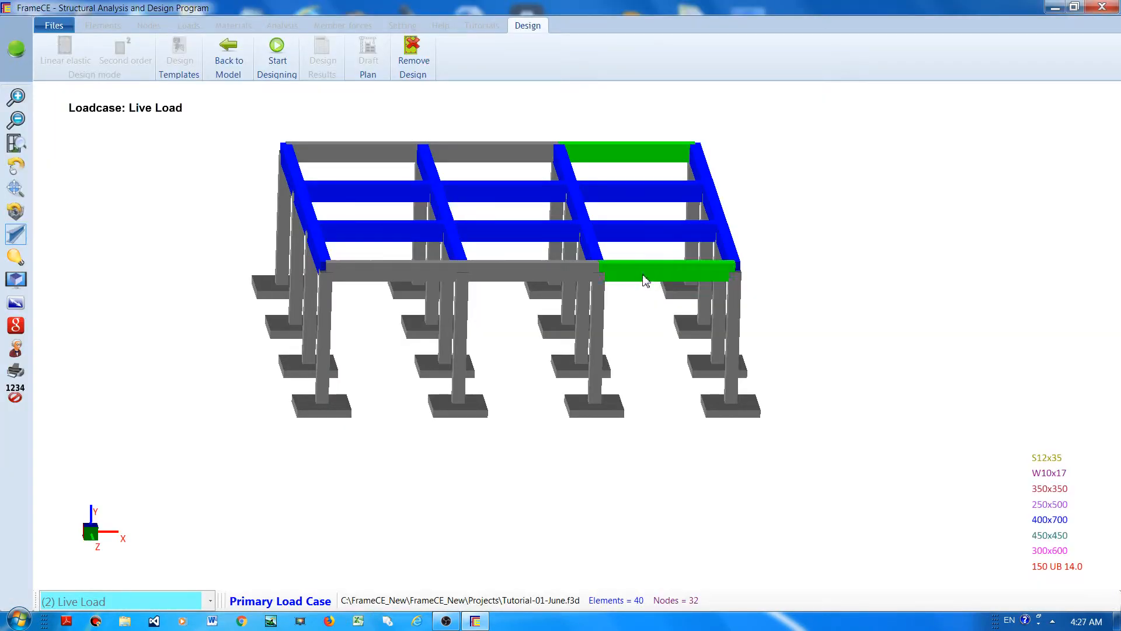
Design the last-bay beams on the front and rear edges together and accept the recommended design.
left_click(276, 52)
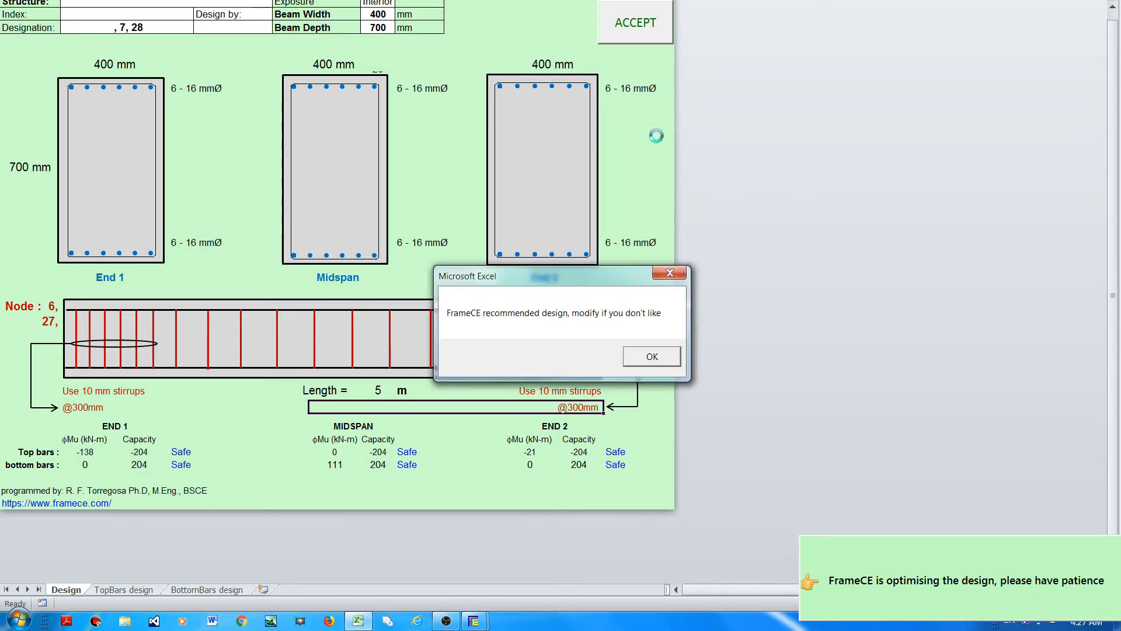
left_click(642, 359)
left_click(644, 28)
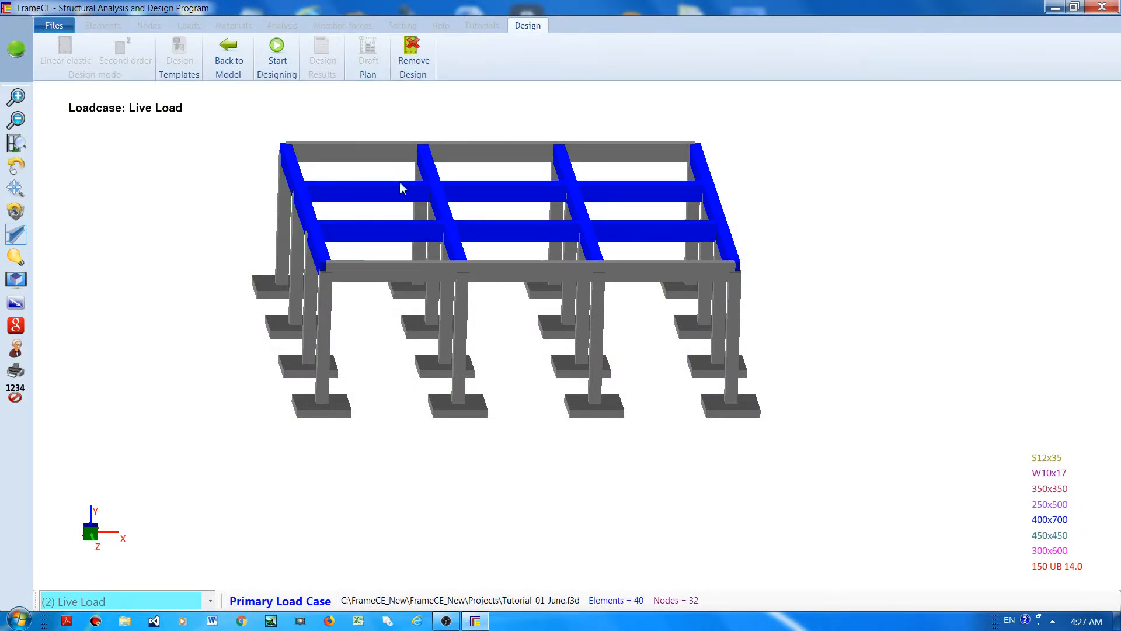
Design the six beams on the two interior lines along the X direction as one group and accept the recommended design.
left_click(373, 196)
left_click(379, 236, "ctrl")
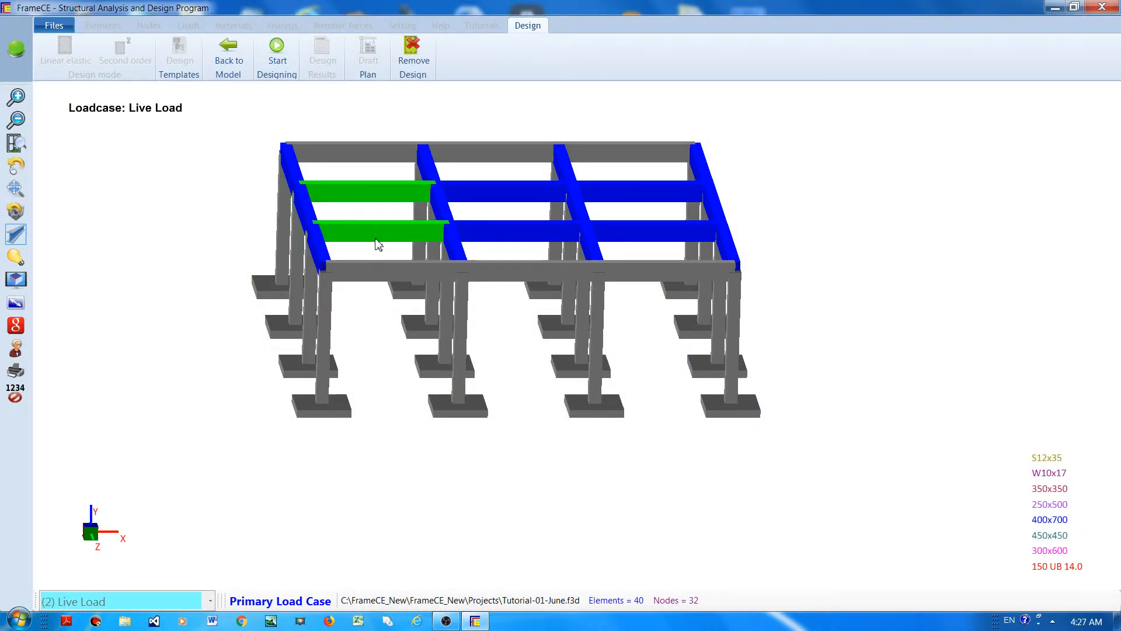
left_click(501, 204, "ctrl")
left_click(506, 236, "ctrl")
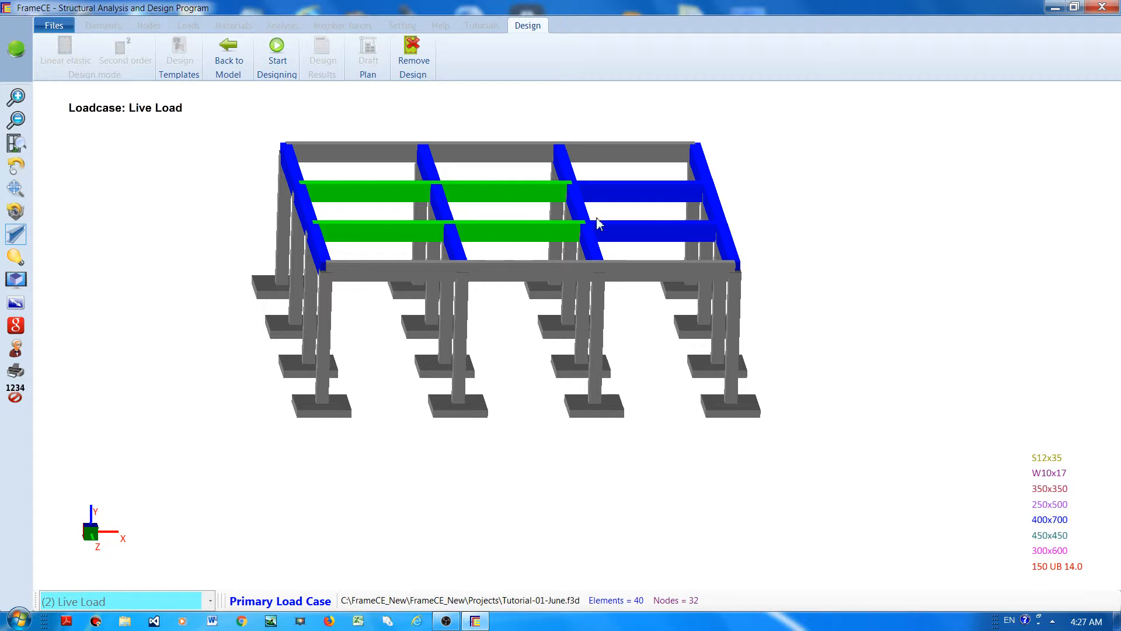
left_click(647, 190, "ctrl")
left_click(652, 233, "ctrl")
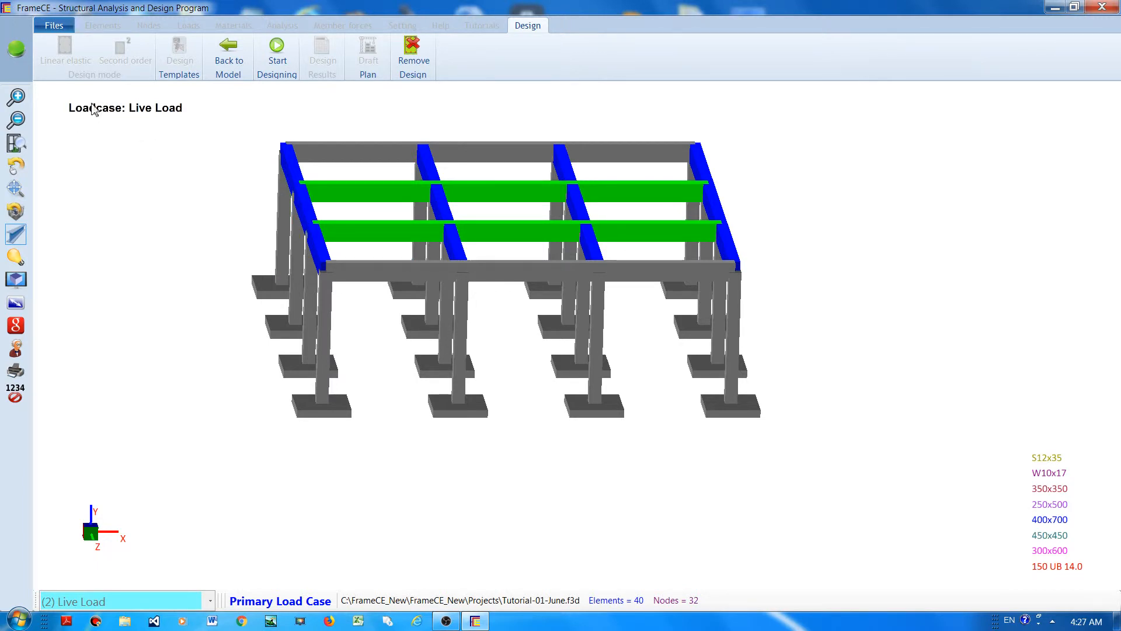
left_click(276, 58)
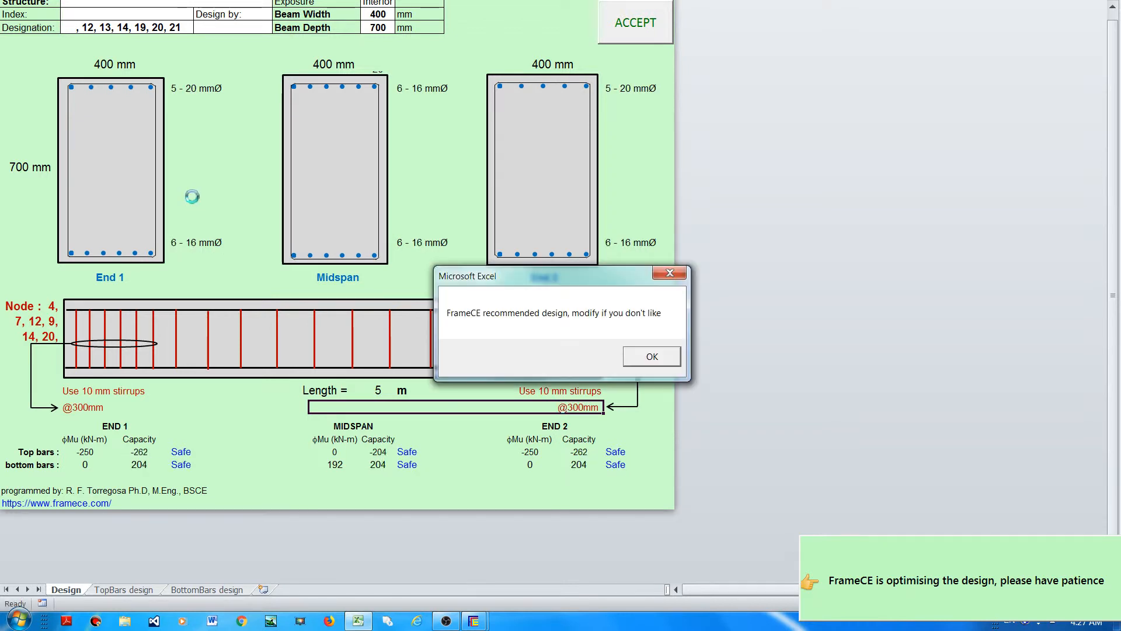
left_click(639, 357)
left_click(637, 26)
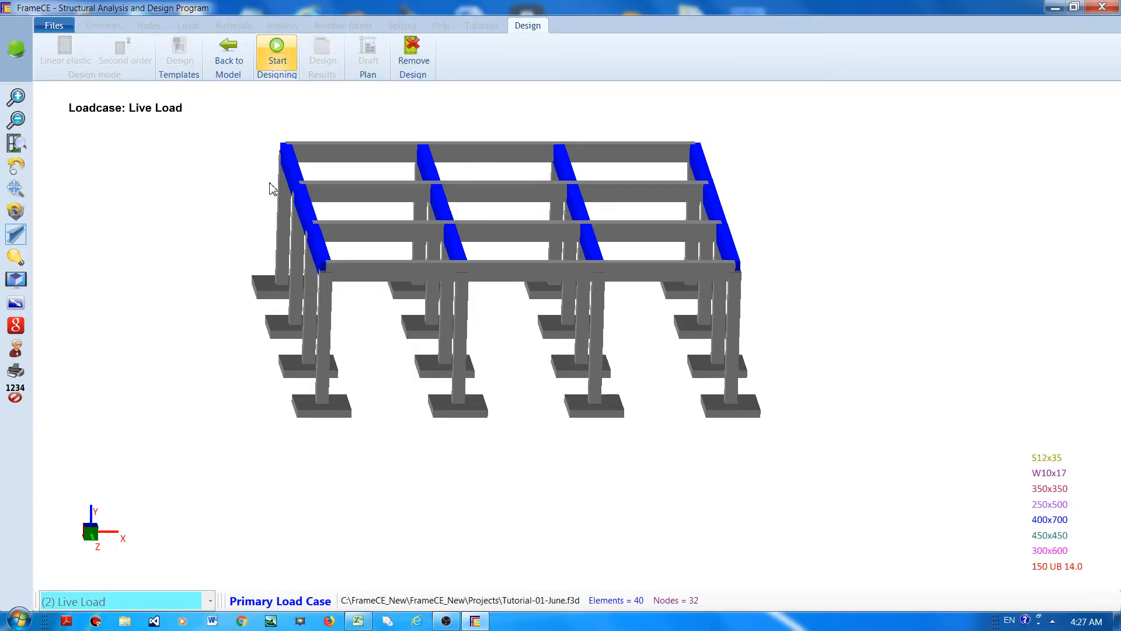
Design the two interior Z-direction beams in the rear bay together and accept the FrameCE recommended design.
left_click(22, 170)
left_click_drag(146, 195, 158, 230)
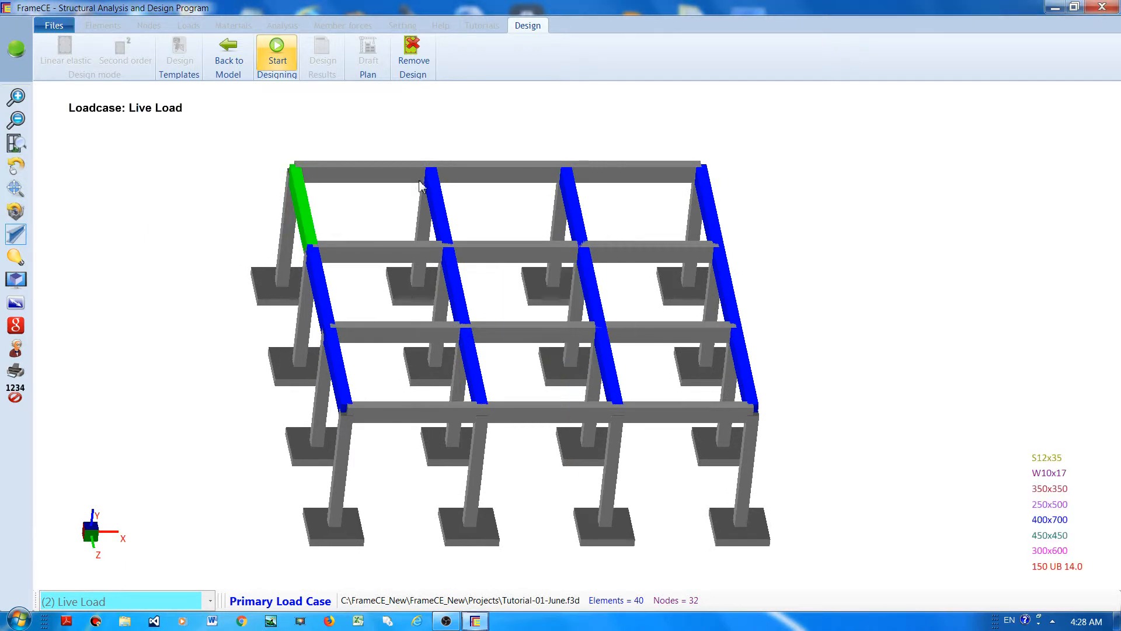
left_click(572, 220)
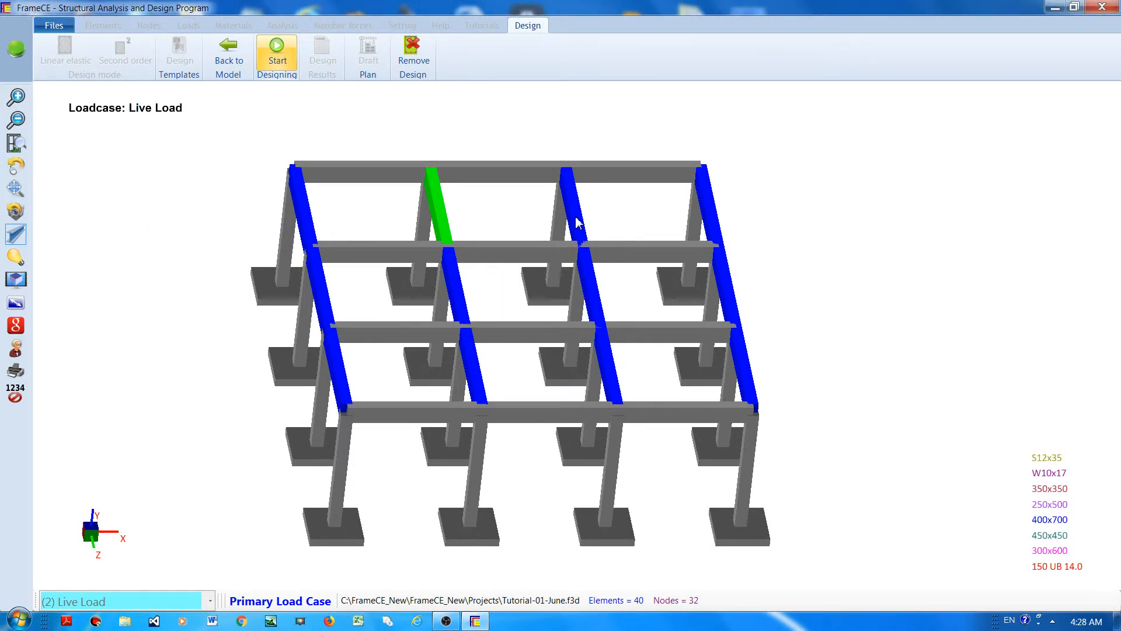
left_click(282, 62)
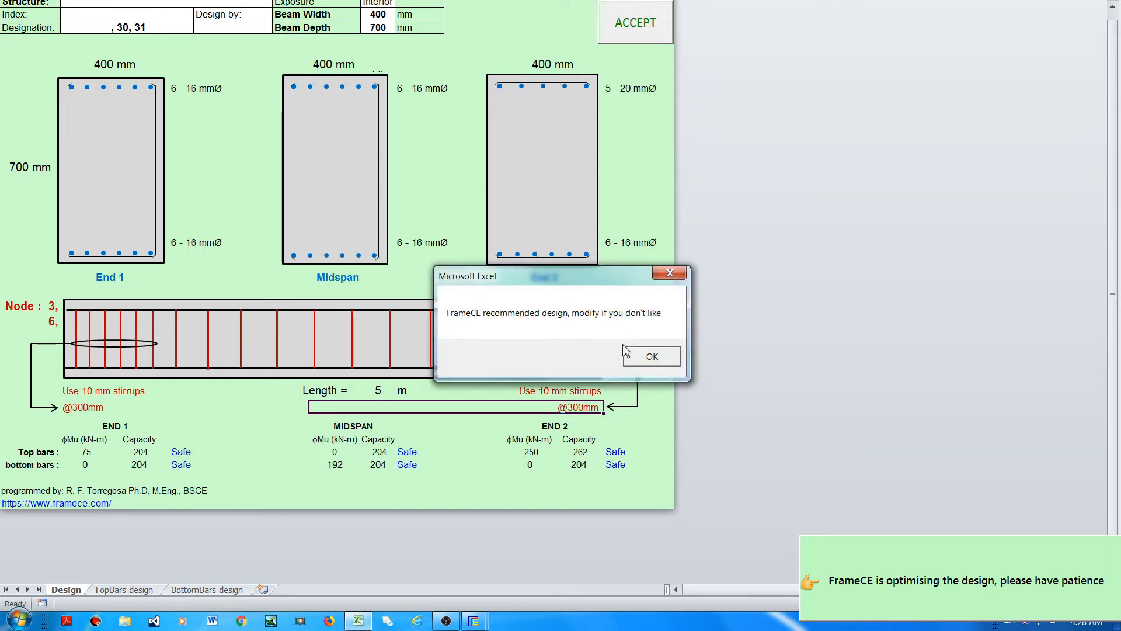
left_click(652, 356)
left_click(646, 35)
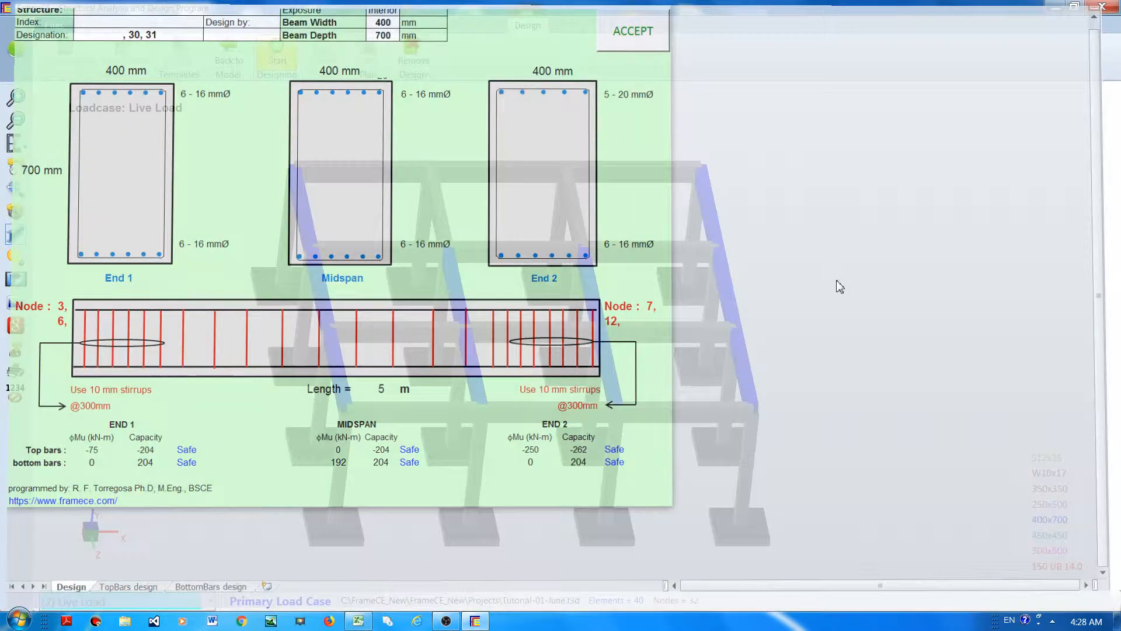
Design the four remaining beams on the two interior Z-direction lines together and accept the recommended design.
left_click(457, 286)
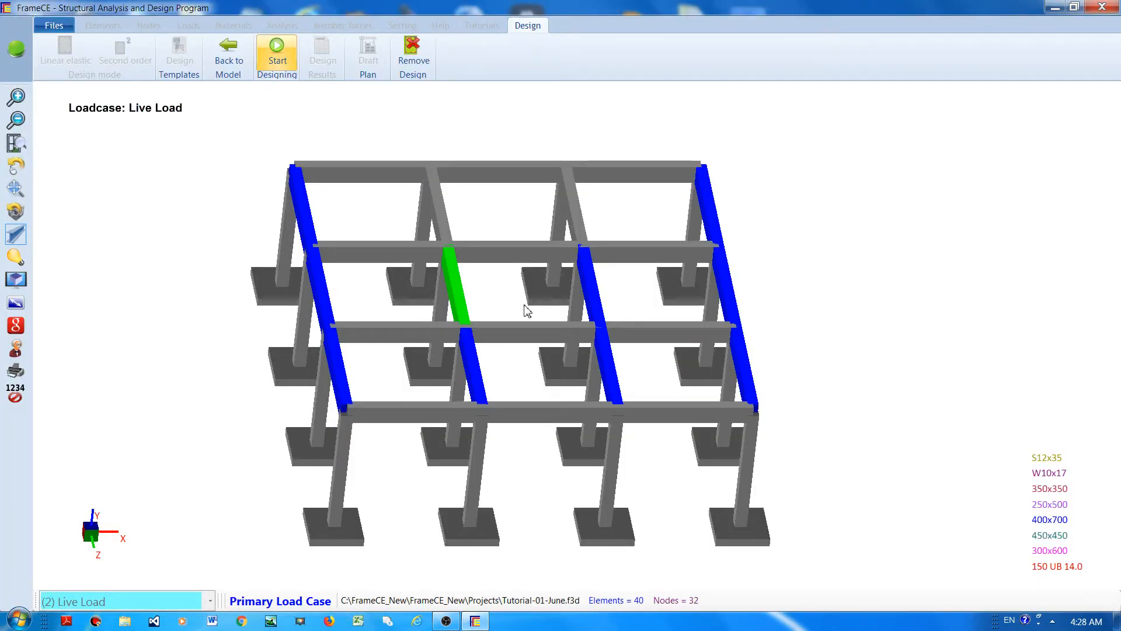
left_click(613, 382)
left_click(479, 386)
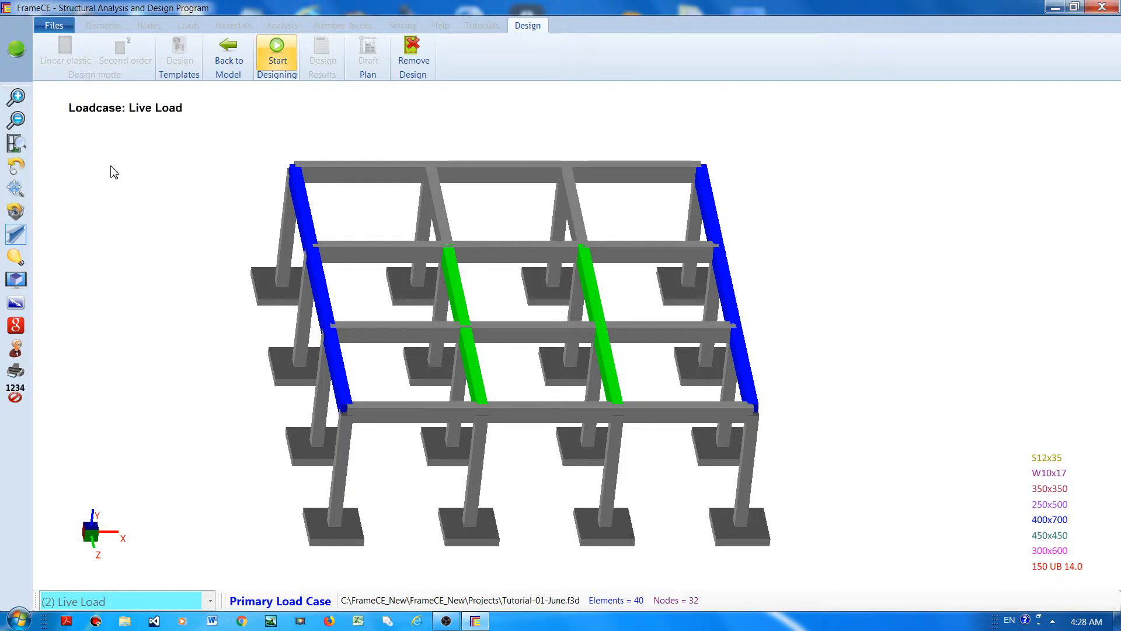
left_click(277, 49)
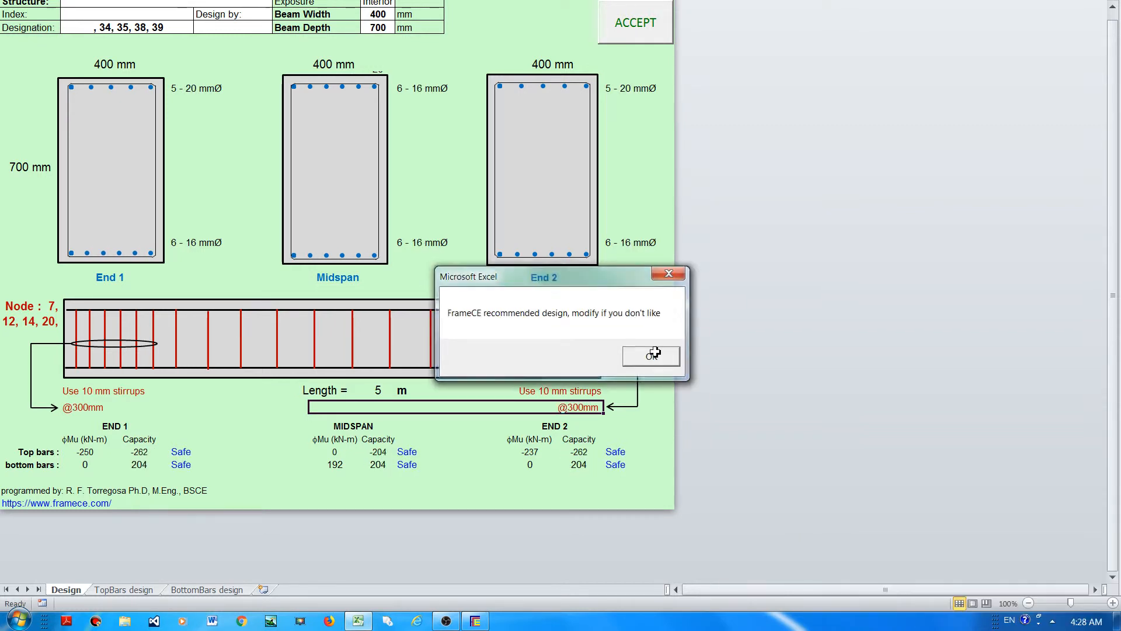
left_click(652, 350)
left_click(642, 30)
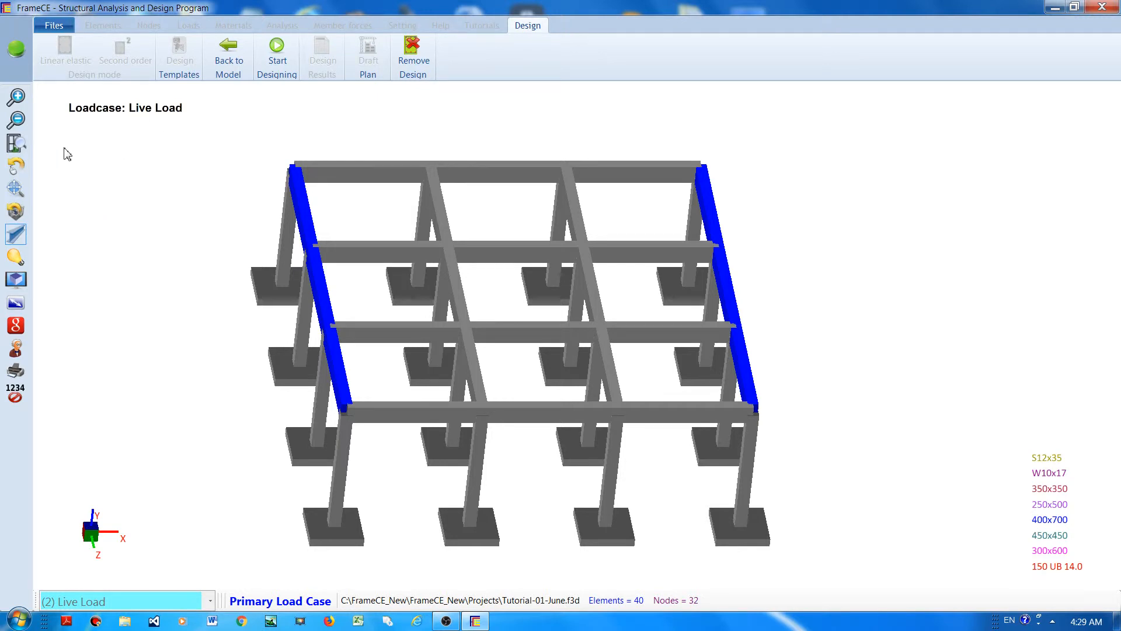
Leave the designing mode and return to the frame model, keeping the Z-direction edge beams undesigned.
left_click(15, 166)
left_click_drag(105, 295, 104, 260)
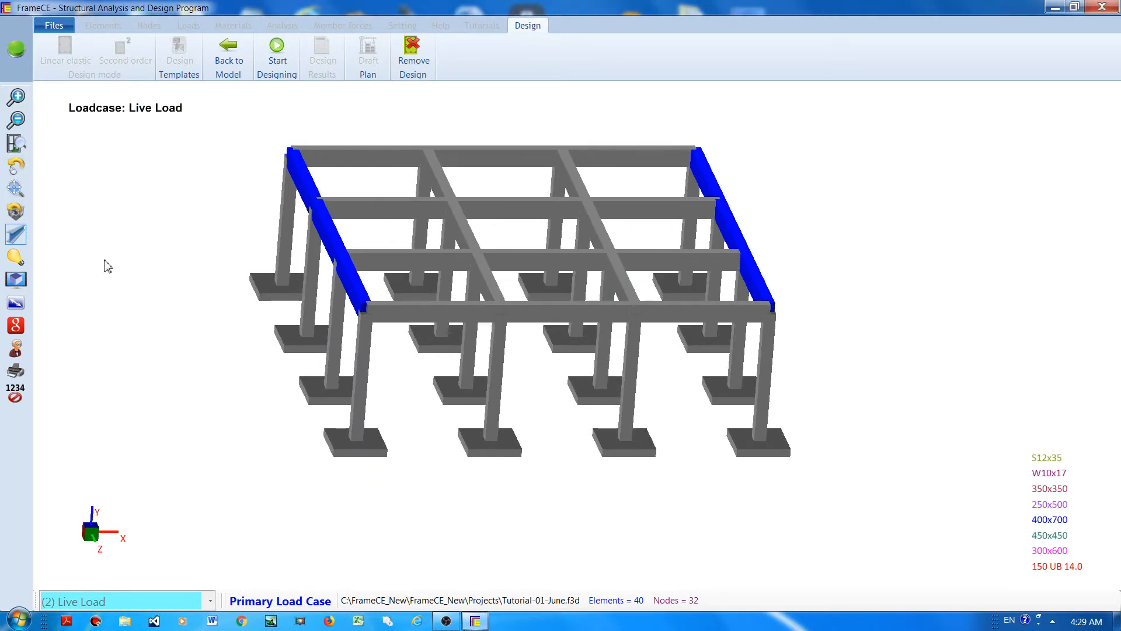
left_click(229, 59)
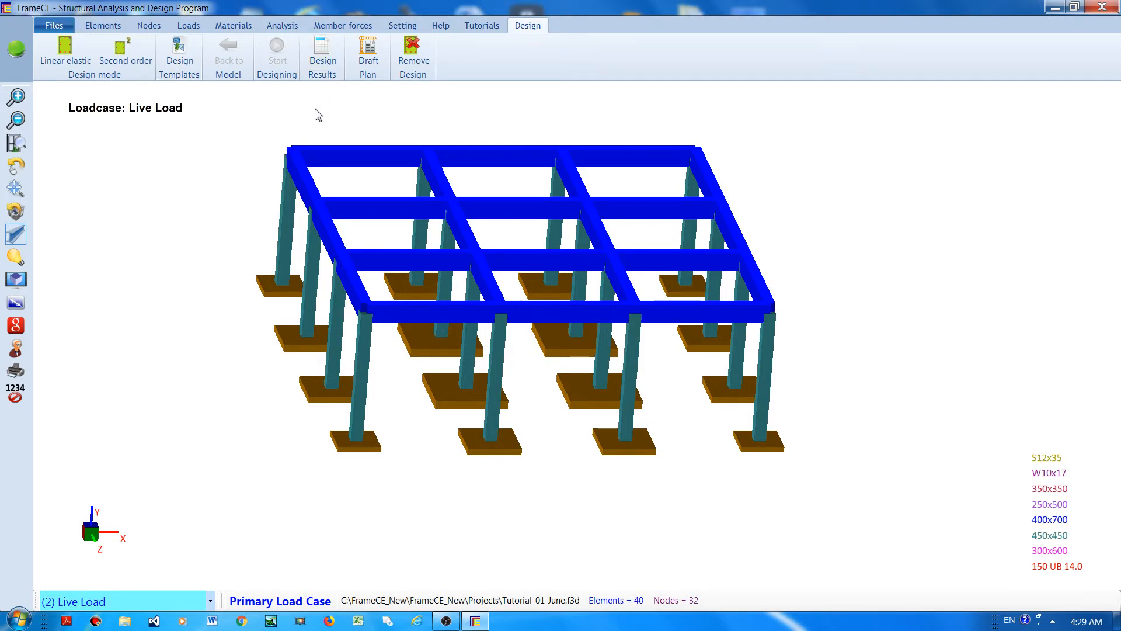
Open the tabulated design results, review the member design tables, and close the spreadsheet.
left_click(323, 53)
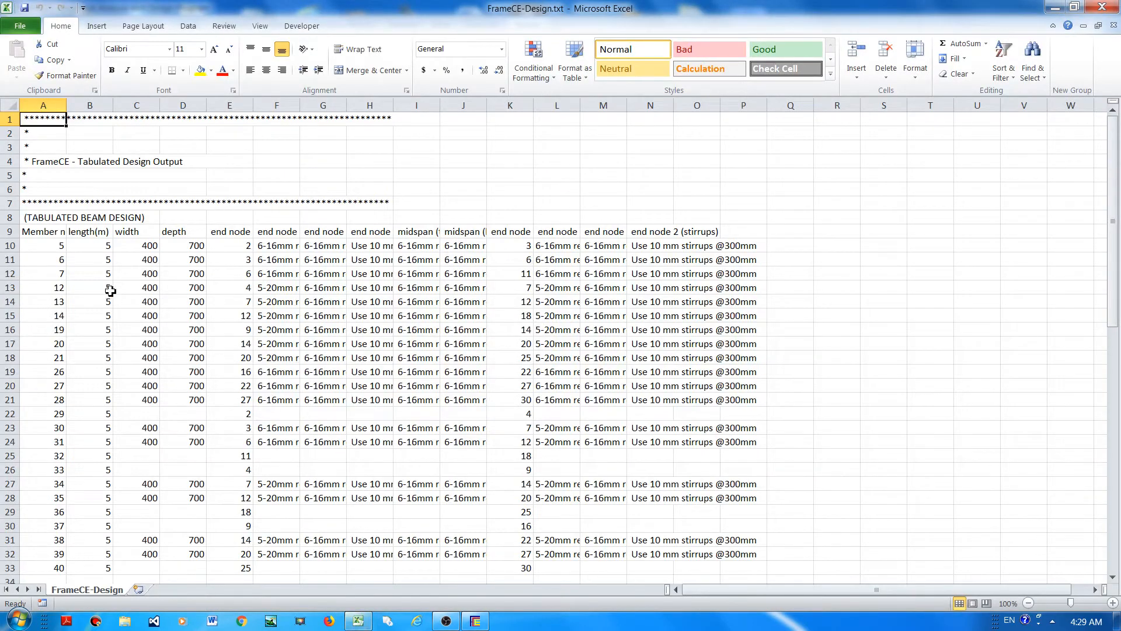
mouse_move(1116, 166)
left_mouse_down()
mouse_move(1120, 409)
mouse_move(1116, 170)
left_mouse_up()
left_click_drag(1111, 172, 1117, 211)
left_click_drag(1116, 252, 1115, 234)
left_click(1102, 7)
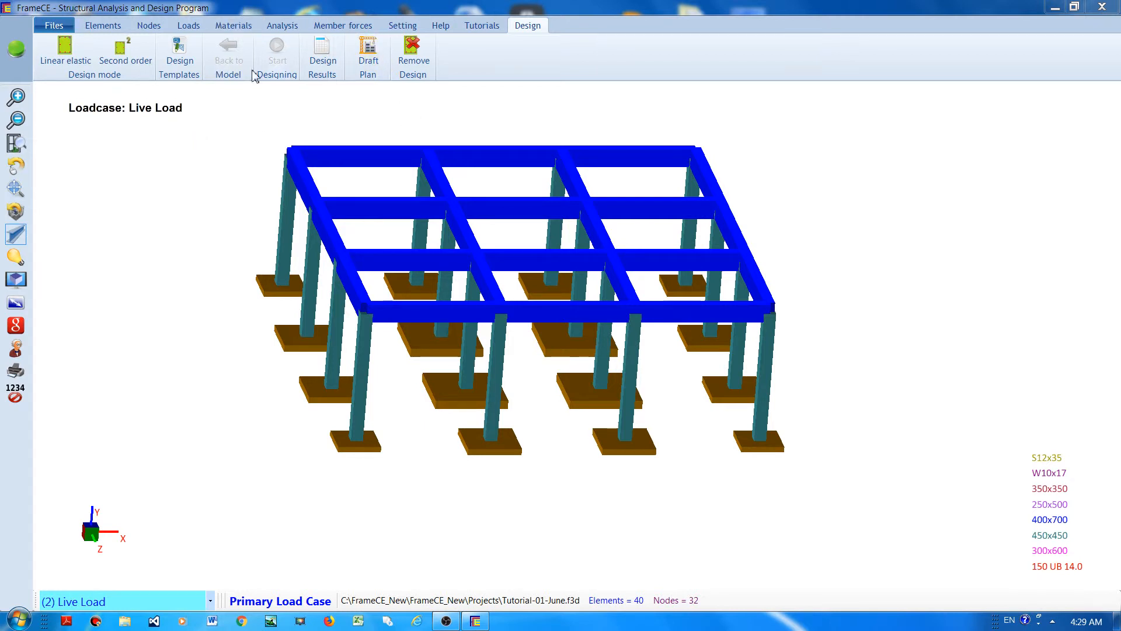
Draft the structural plans as DXF drawings into the DXF_Test folder on the desktop.
left_click(368, 55)
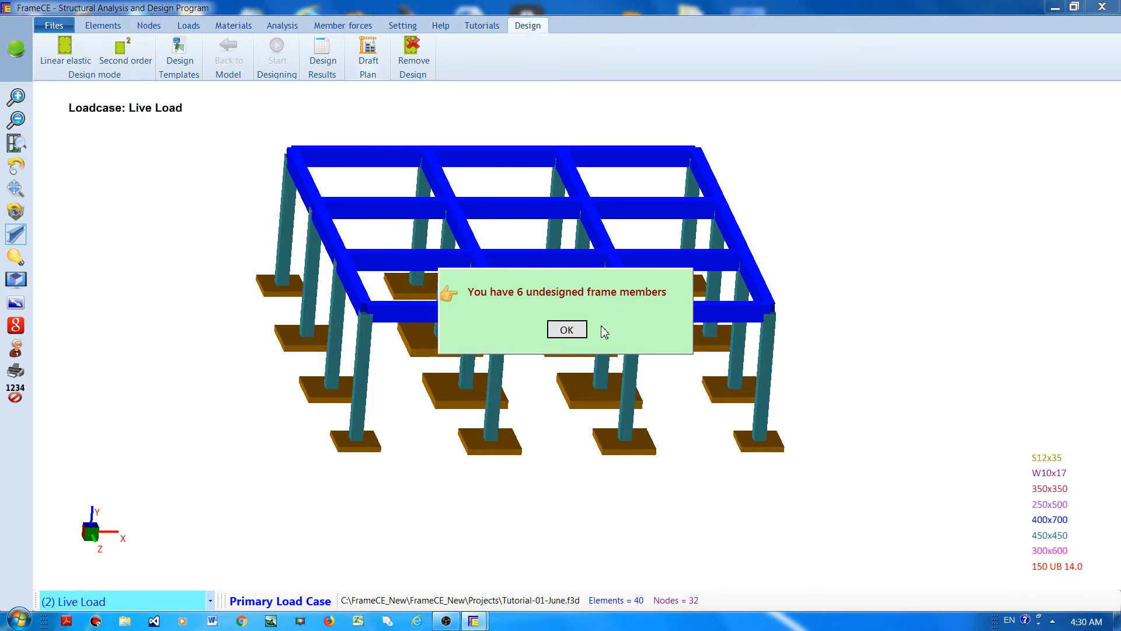
left_click(569, 334)
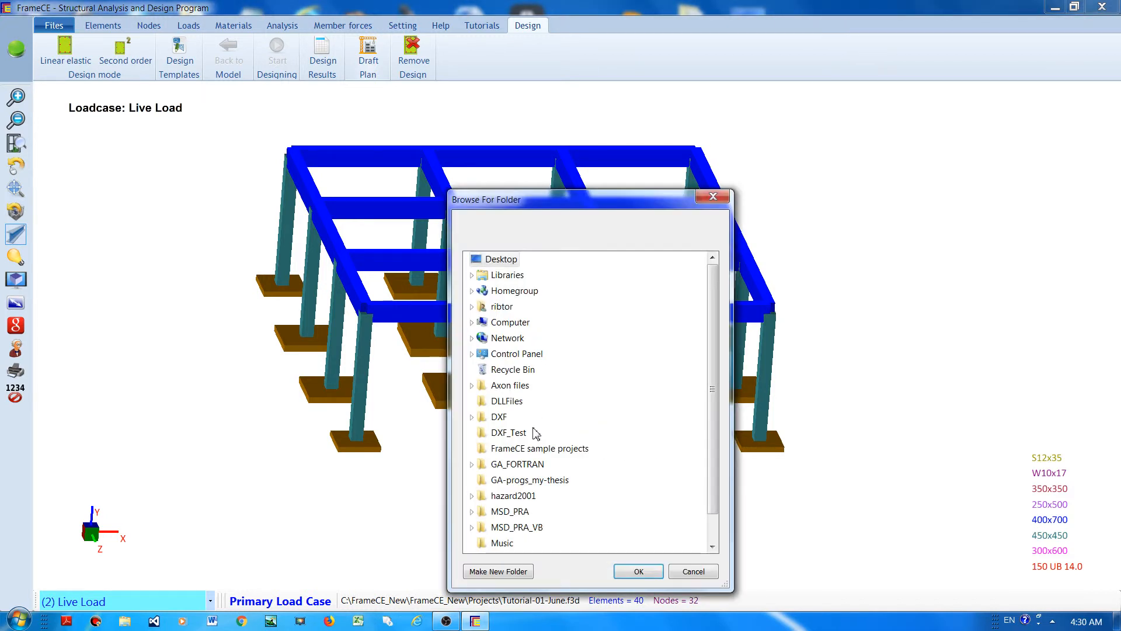
left_click_drag(711, 309, 712, 355)
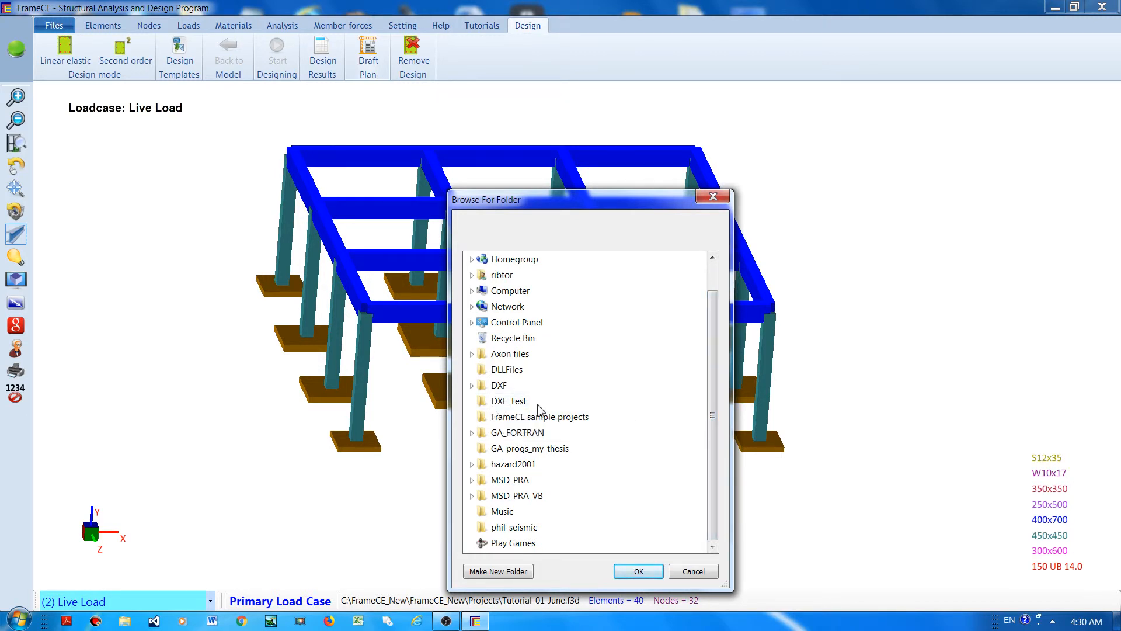
left_click(514, 402)
left_click_drag(616, 188, 594, 53)
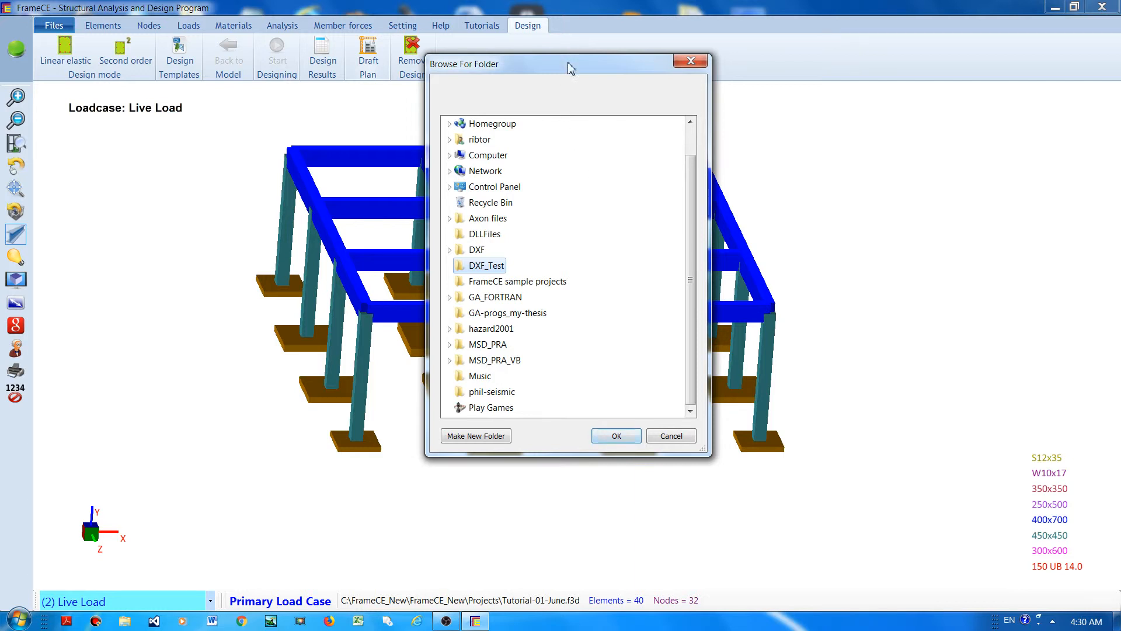
left_click_drag(570, 64, 600, 110)
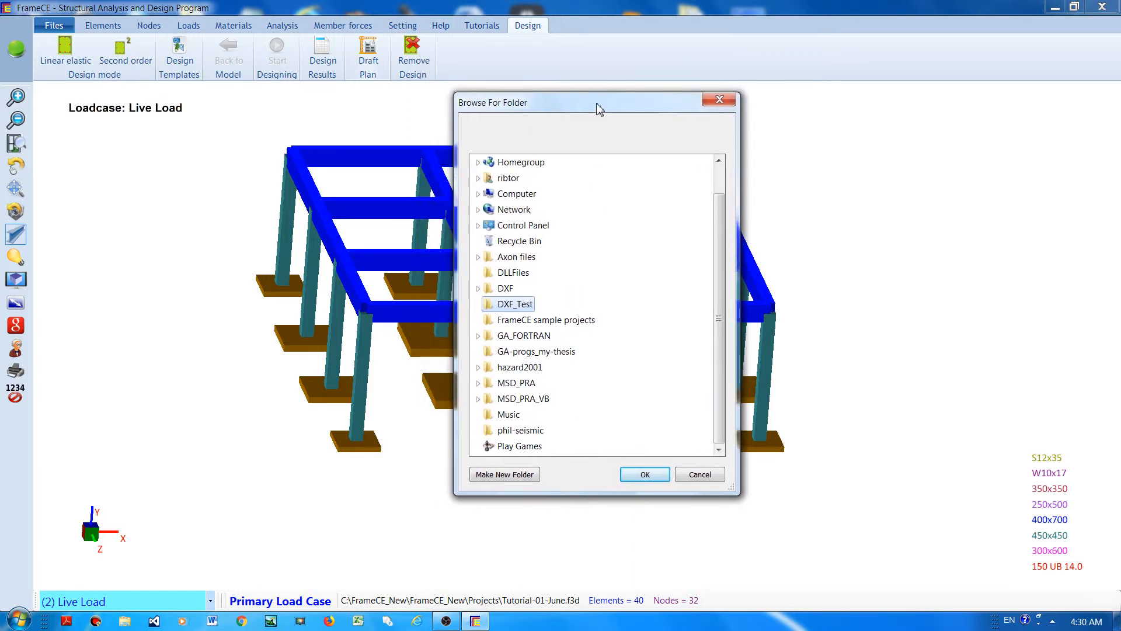
left_click(646, 475)
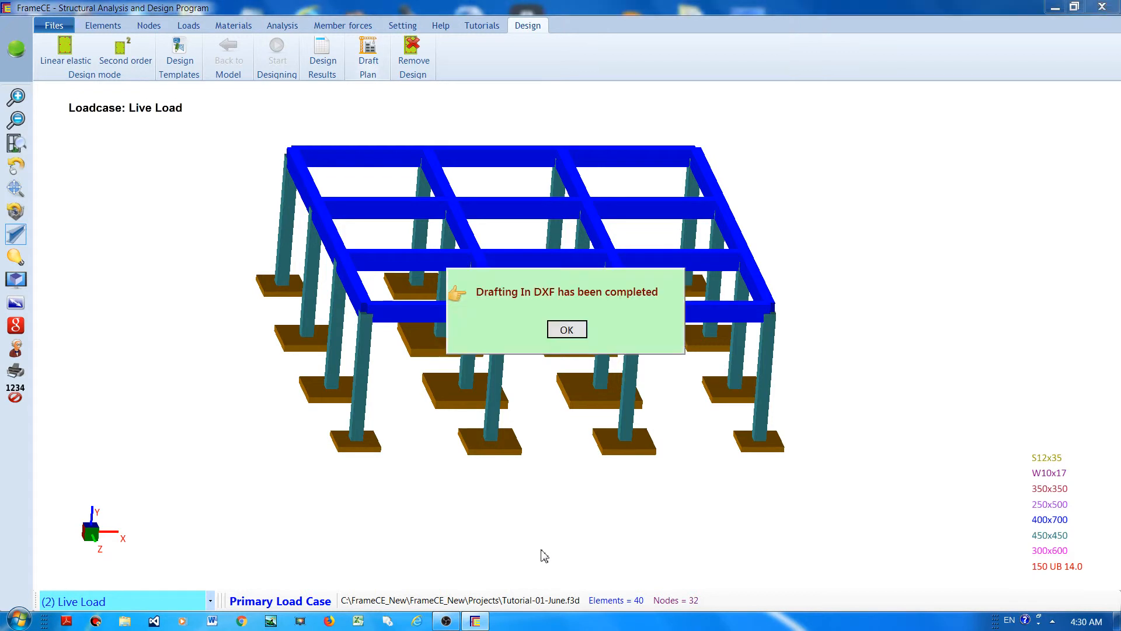
left_click(569, 330)
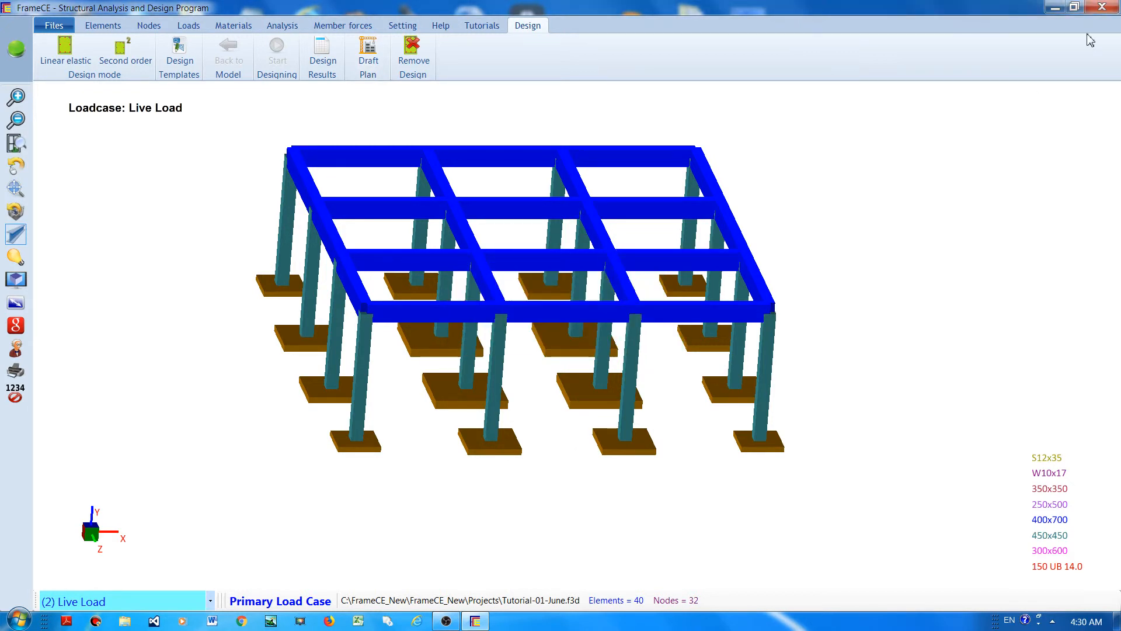
Minimise FrameCE and launch DWG TrueView from the desktop.
left_click(1057, 7)
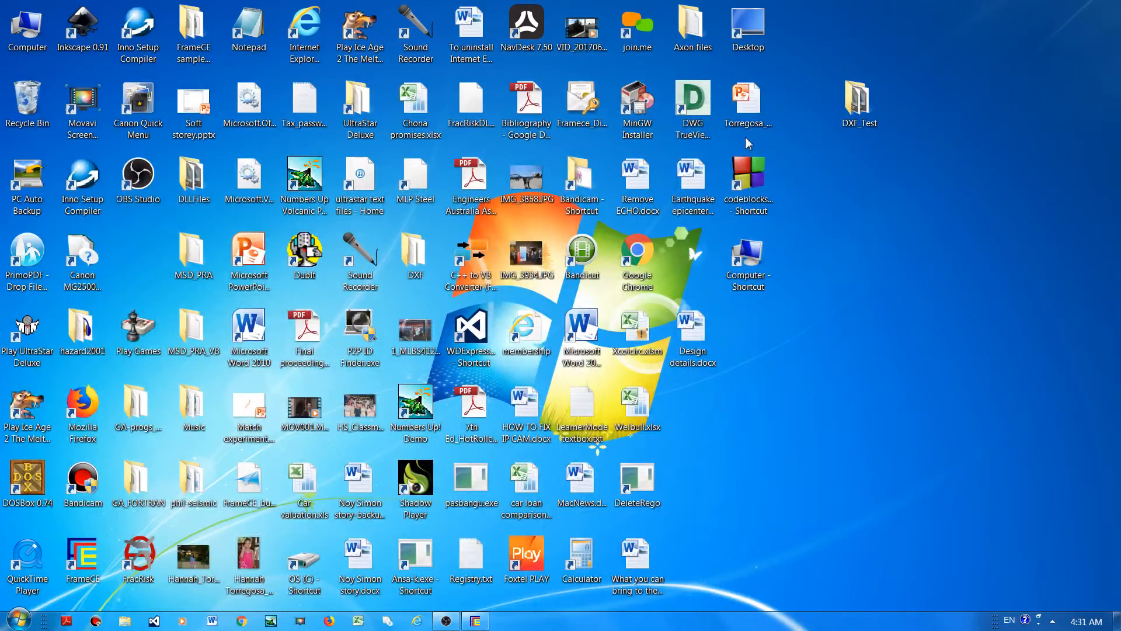
double_click(698, 114)
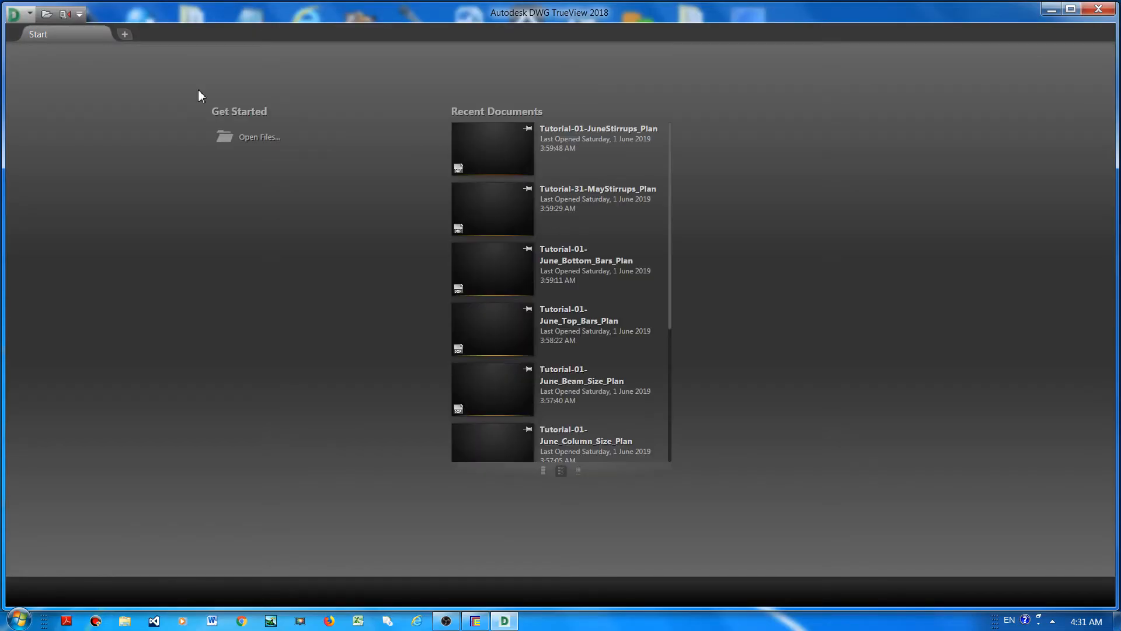
Open Tutorial-01-JuneFooting_Plan.dxf from the DXF_Test folder.
left_click(249, 139)
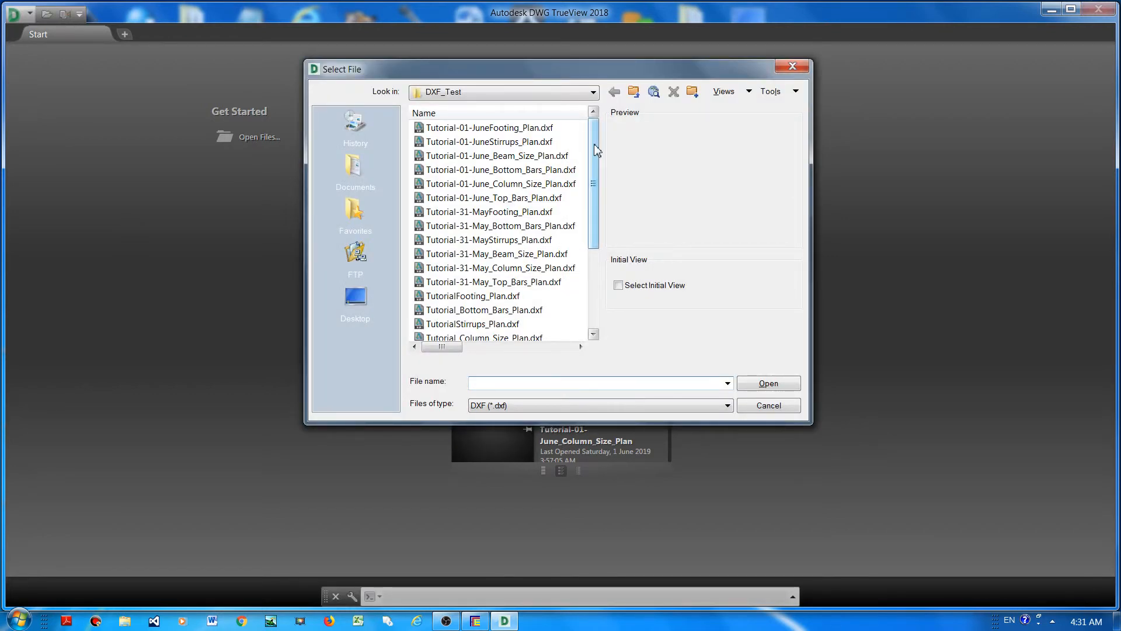
left_click_drag(594, 144, 596, 119)
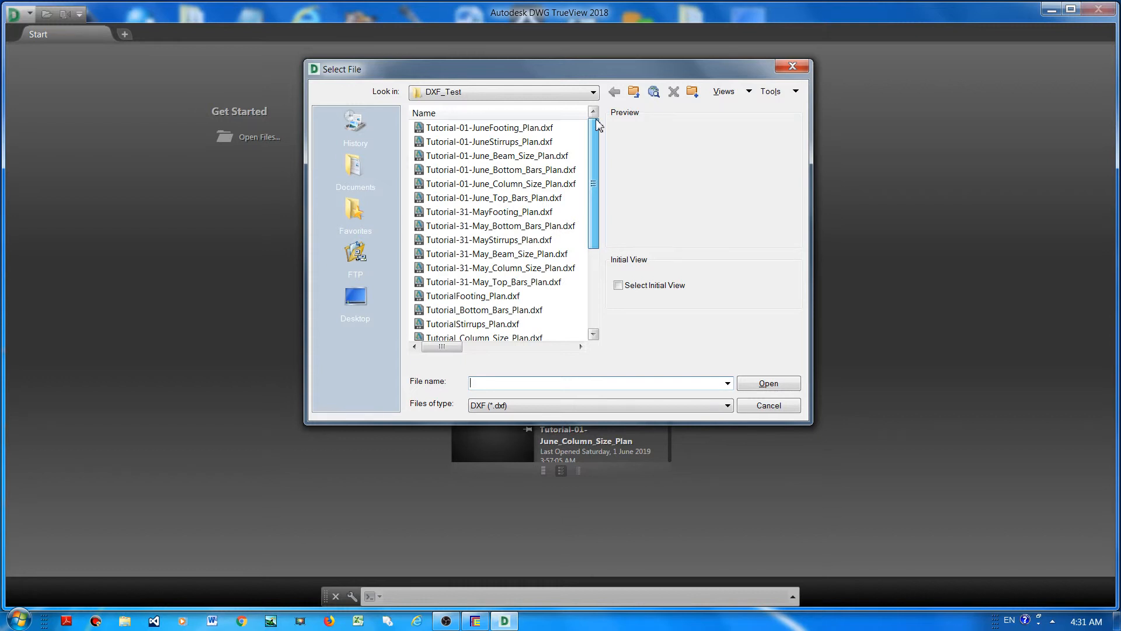
left_click(482, 128)
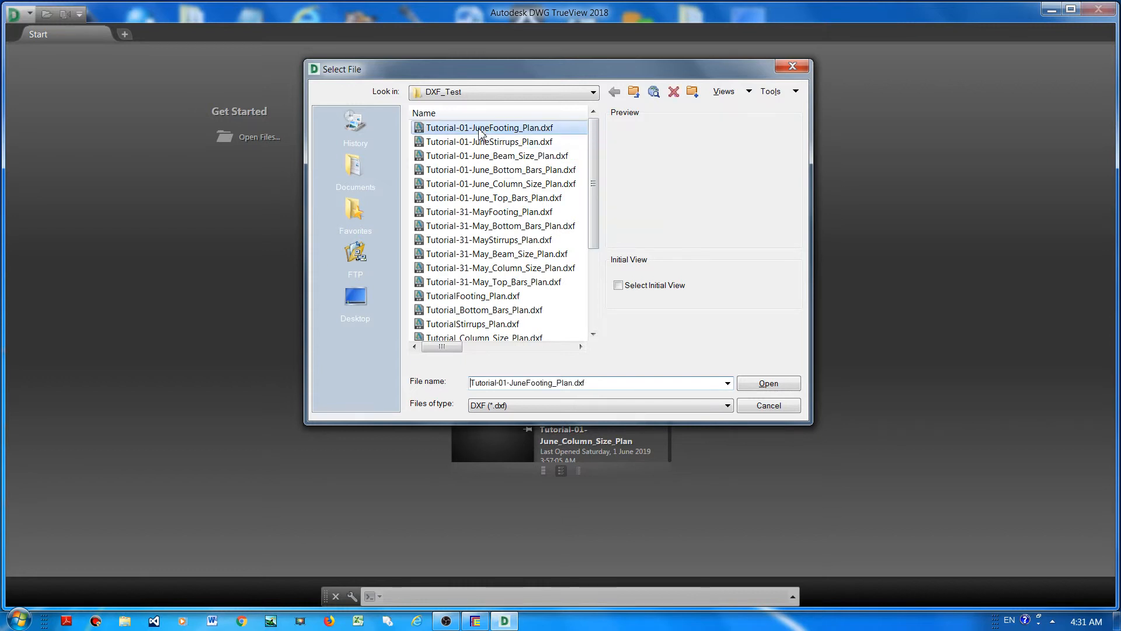
double_click(480, 129)
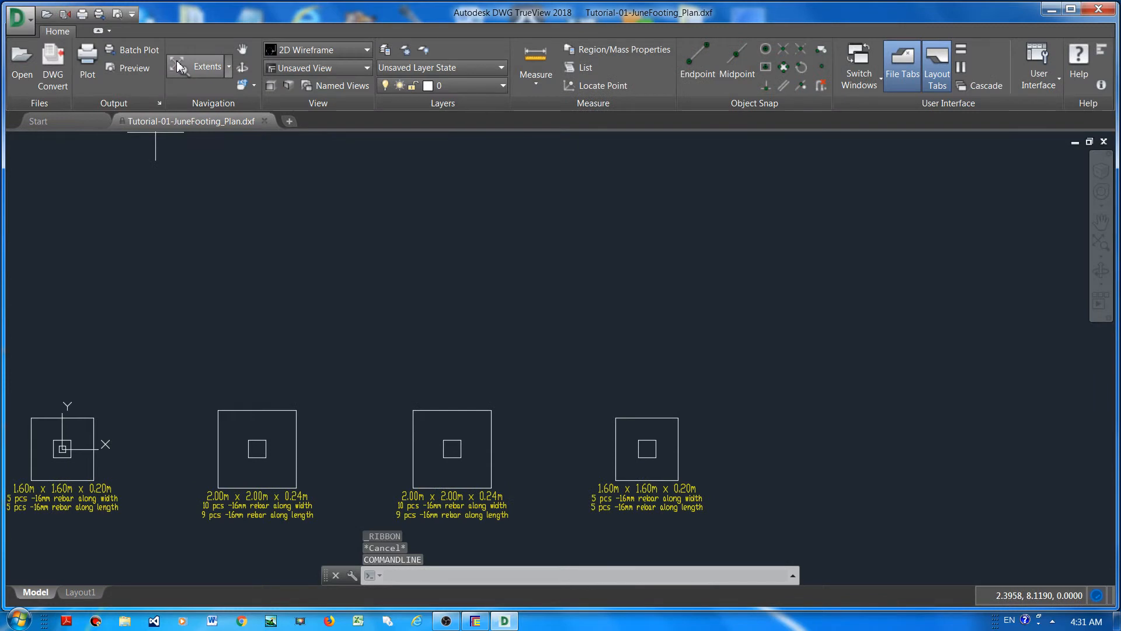
Examine the footing sizes and rebar labels across the Foundation Plan, including its lower row and title.
left_click(179, 66)
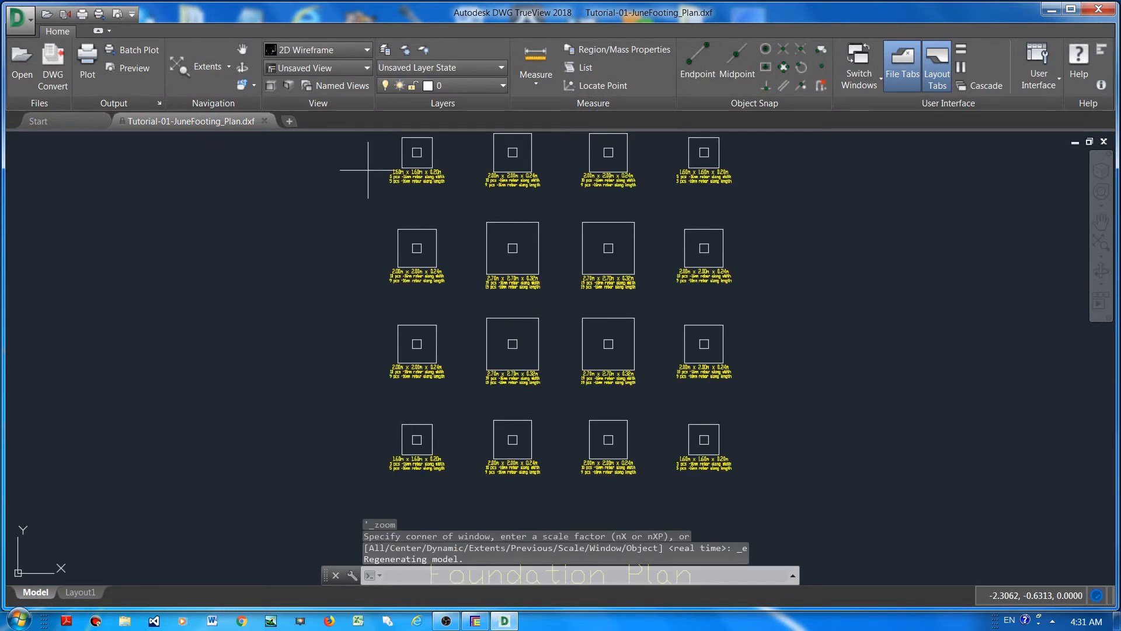
scroll(667, 292, "down", 2)
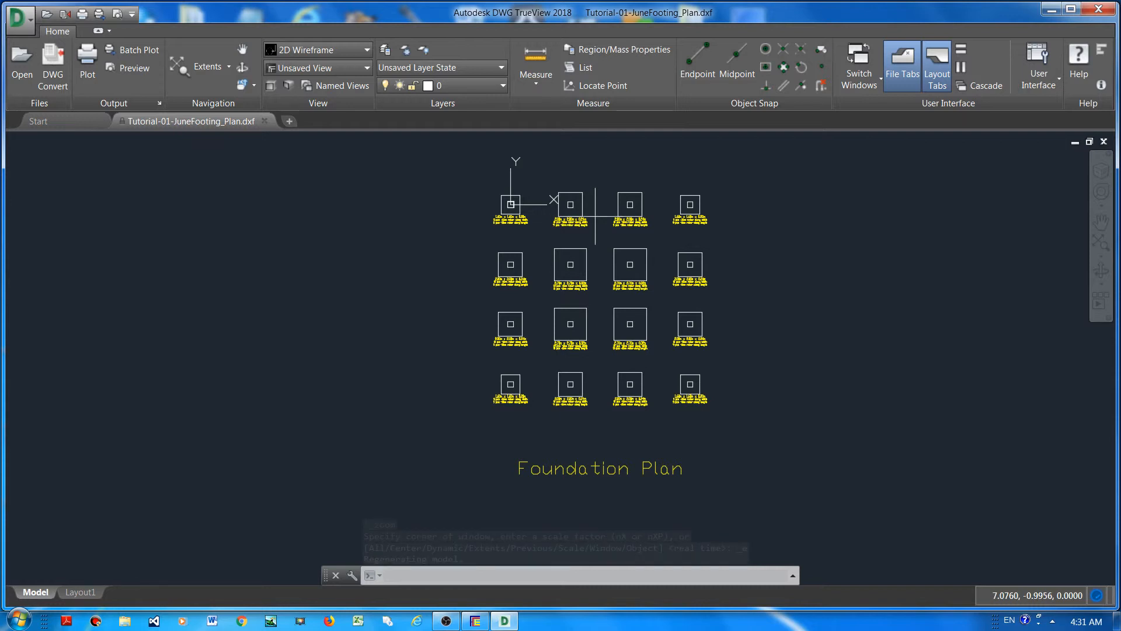
scroll(595, 216, "up", 3)
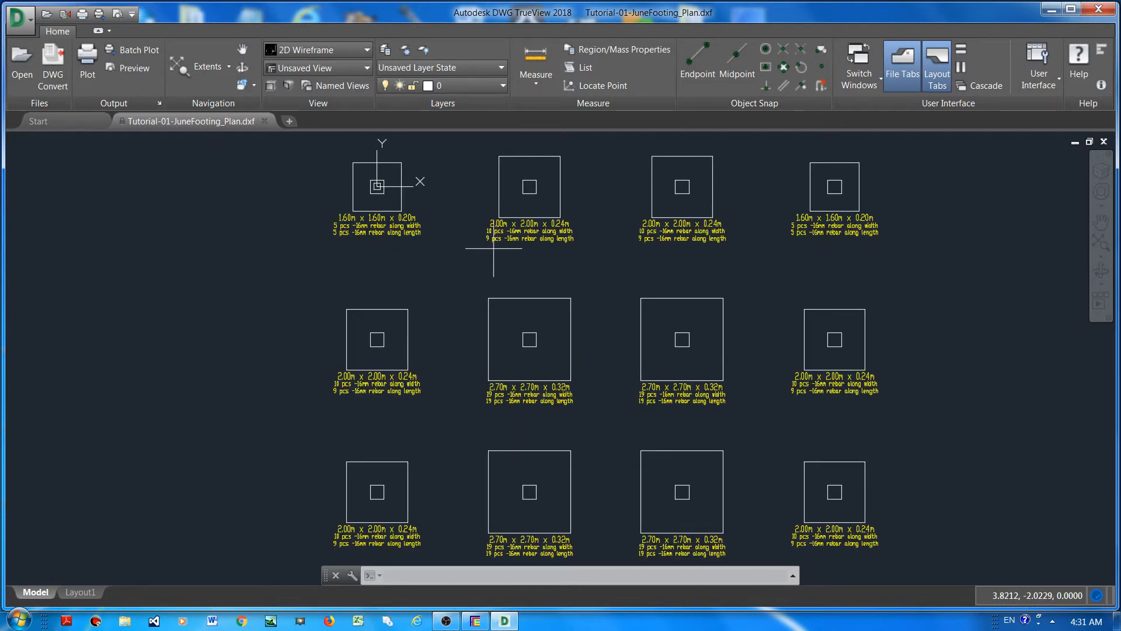
scroll(493, 248, "up", 2)
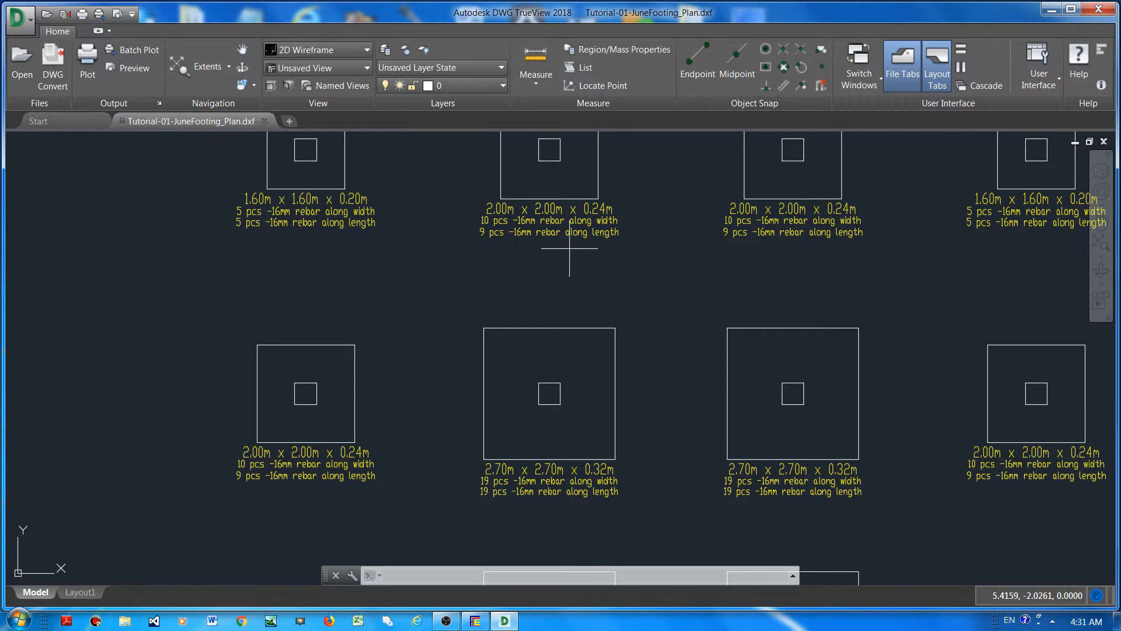
scroll(606, 238, "down", 2)
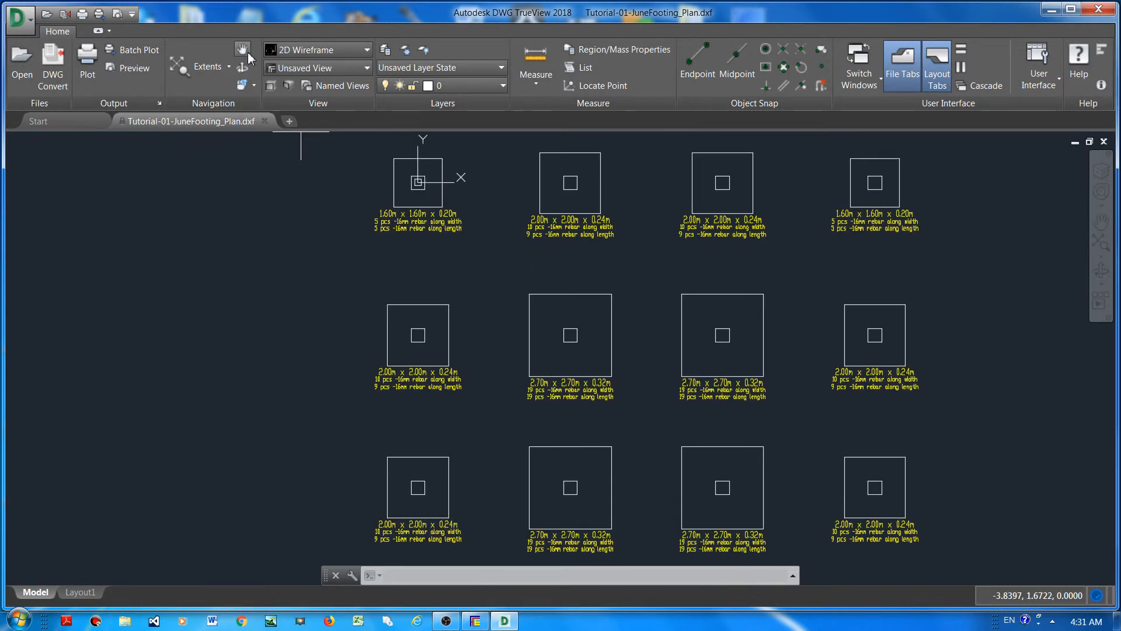
left_click(242, 49)
left_click_drag(333, 554, 281, 316)
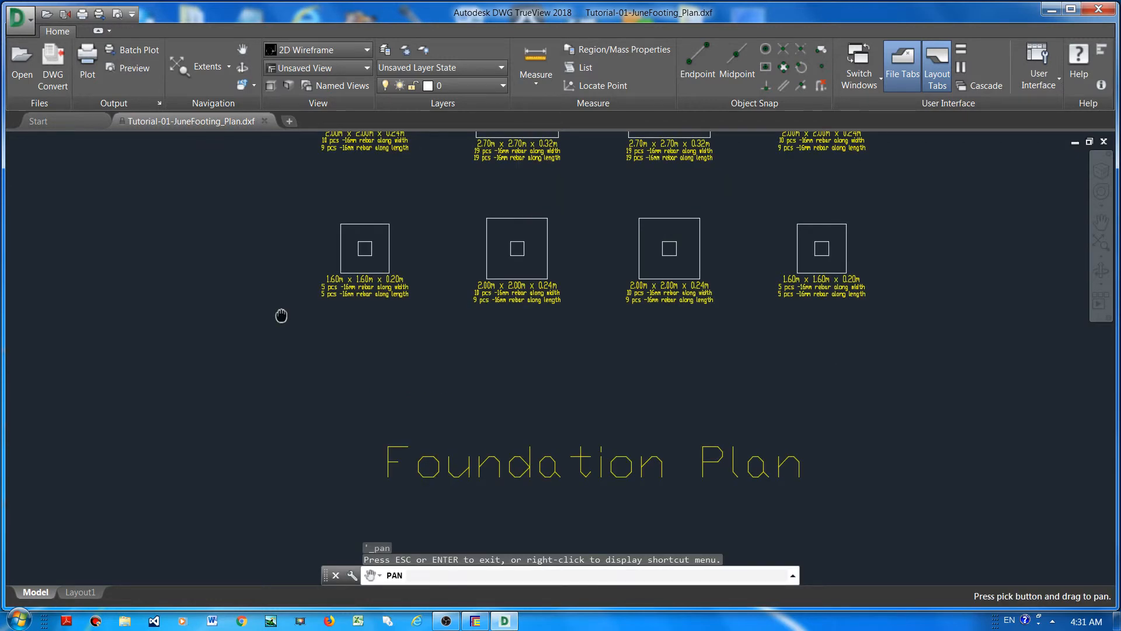
scroll(281, 315, "down", 5)
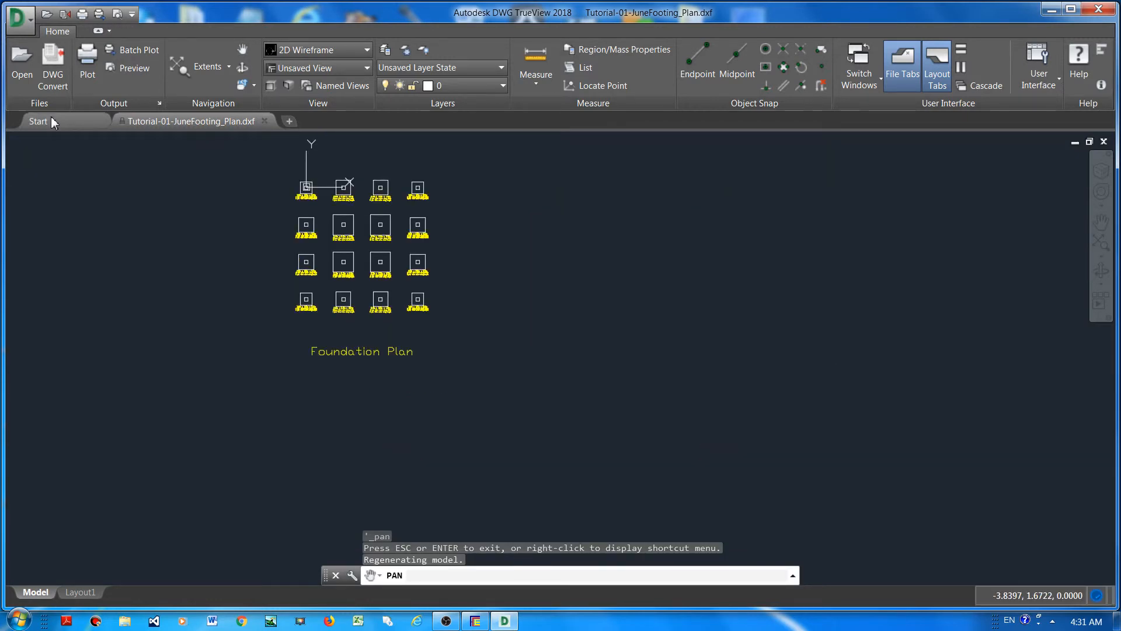
Open Tutorial-01-June_Beam_Size_Plan.dxf from the DXF_Test folder and review the beam size labels across the Level 1 plan.
left_click(50, 120)
left_click(250, 215)
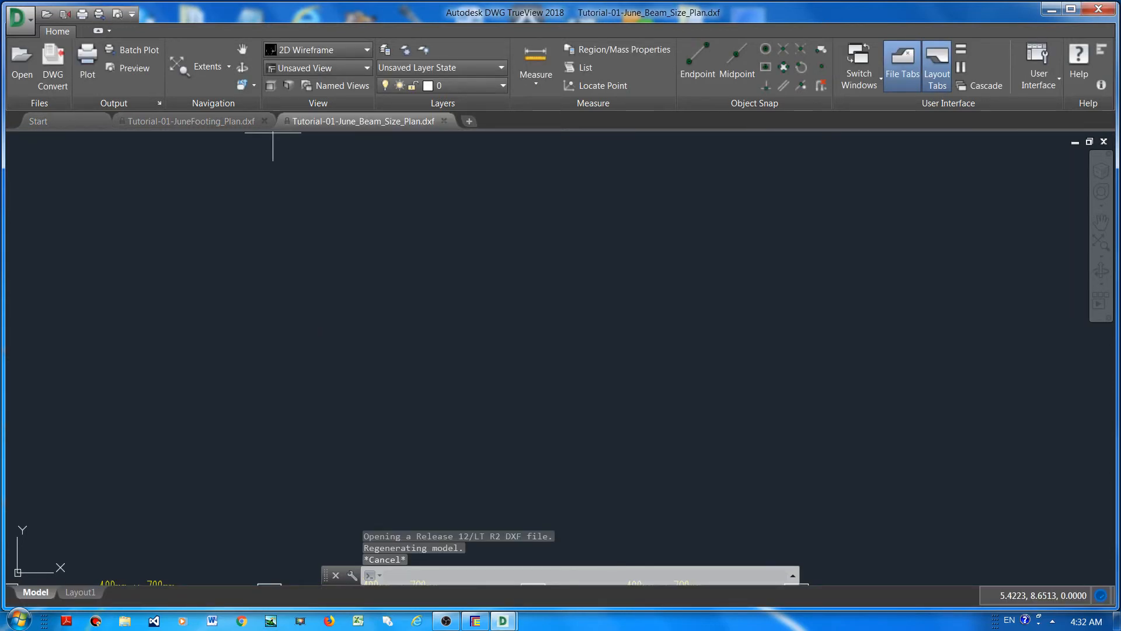
middle_click(232, 133)
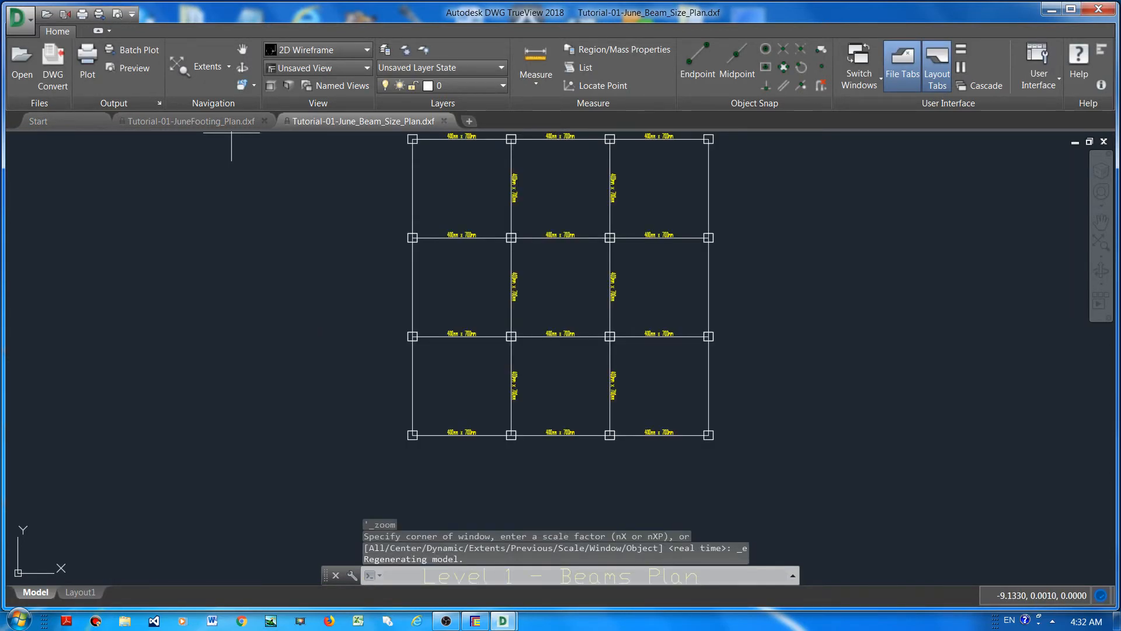
middle_click_drag(382, 199, 412, 329)
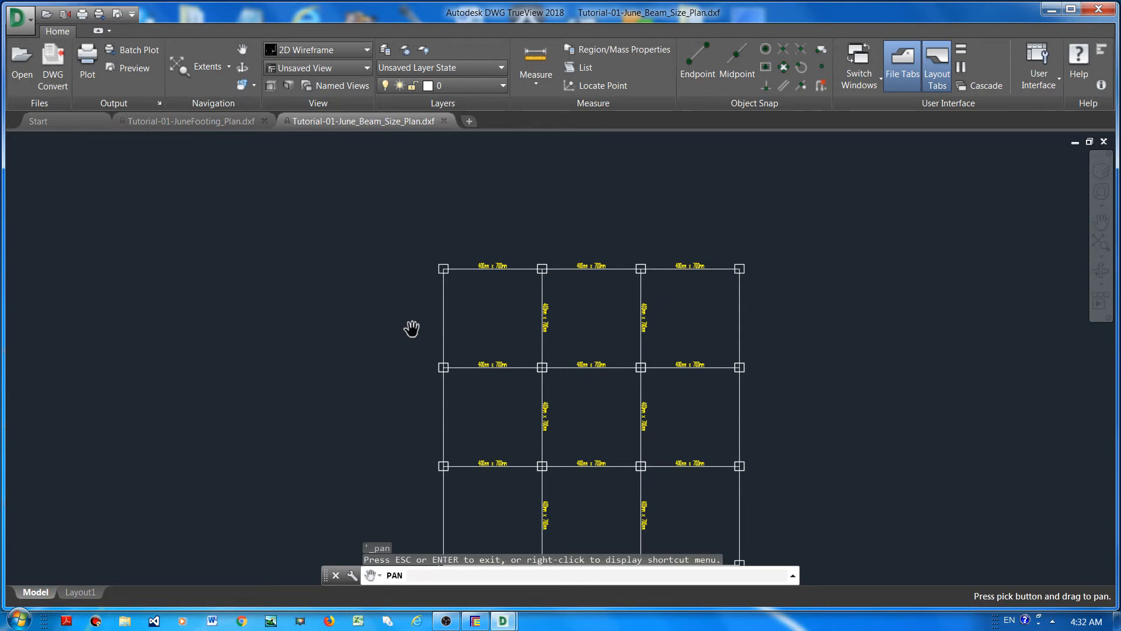
scroll(493, 277, "up", 4)
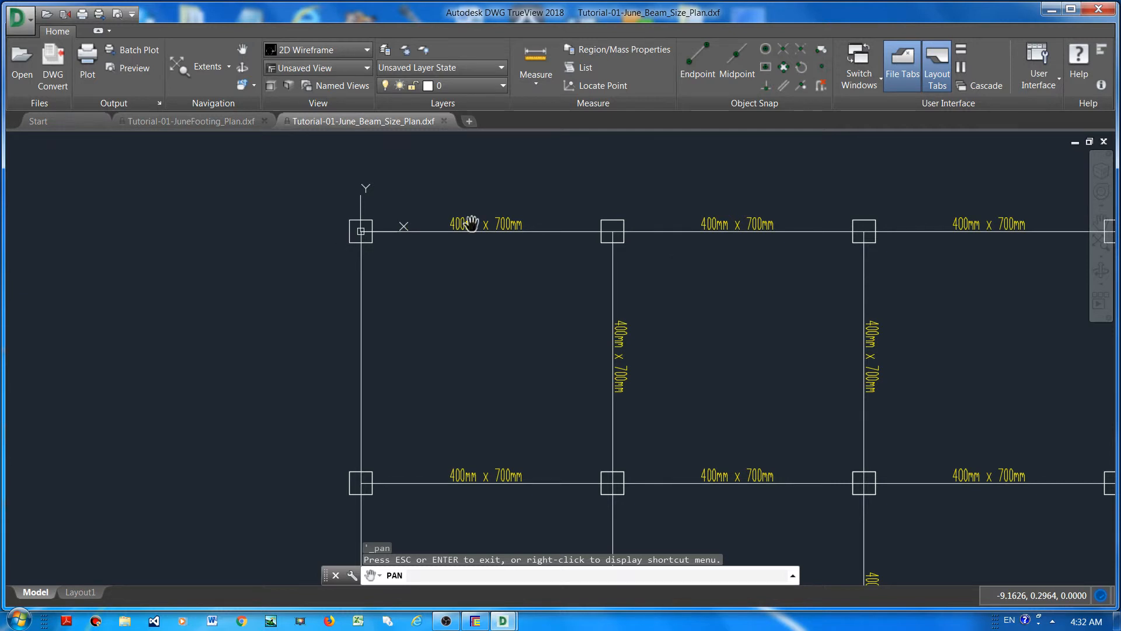
scroll(467, 269, "down", 2)
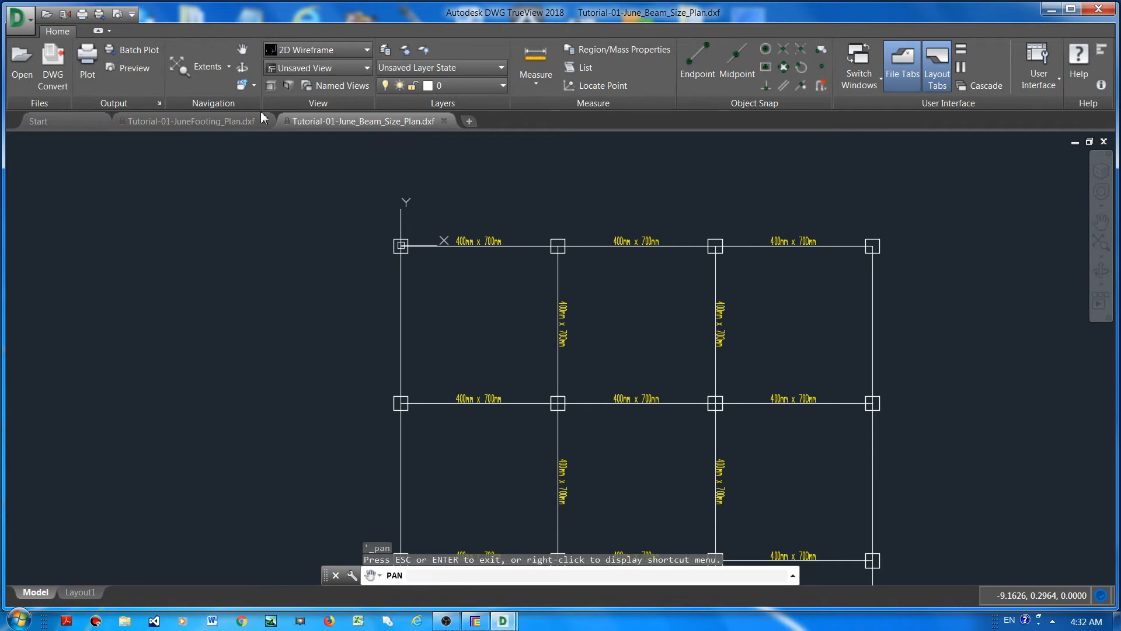
mouse_move(579, 499)
left_mouse_down()
mouse_move(239, 213)
mouse_move(260, 275)
left_mouse_up()
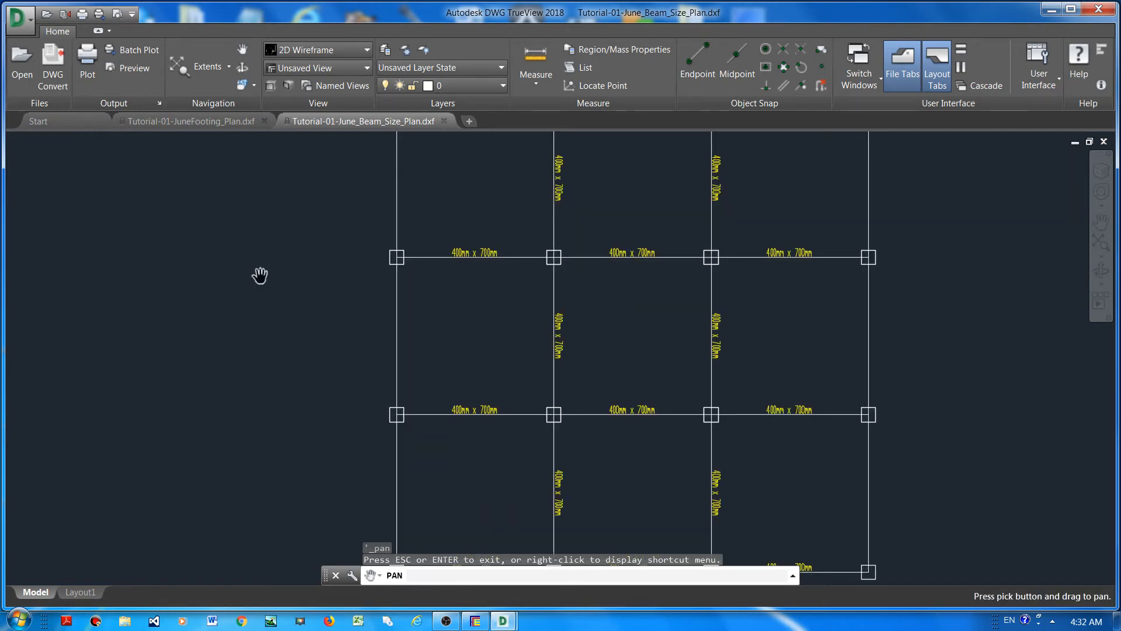
scroll(260, 275, "down", 2)
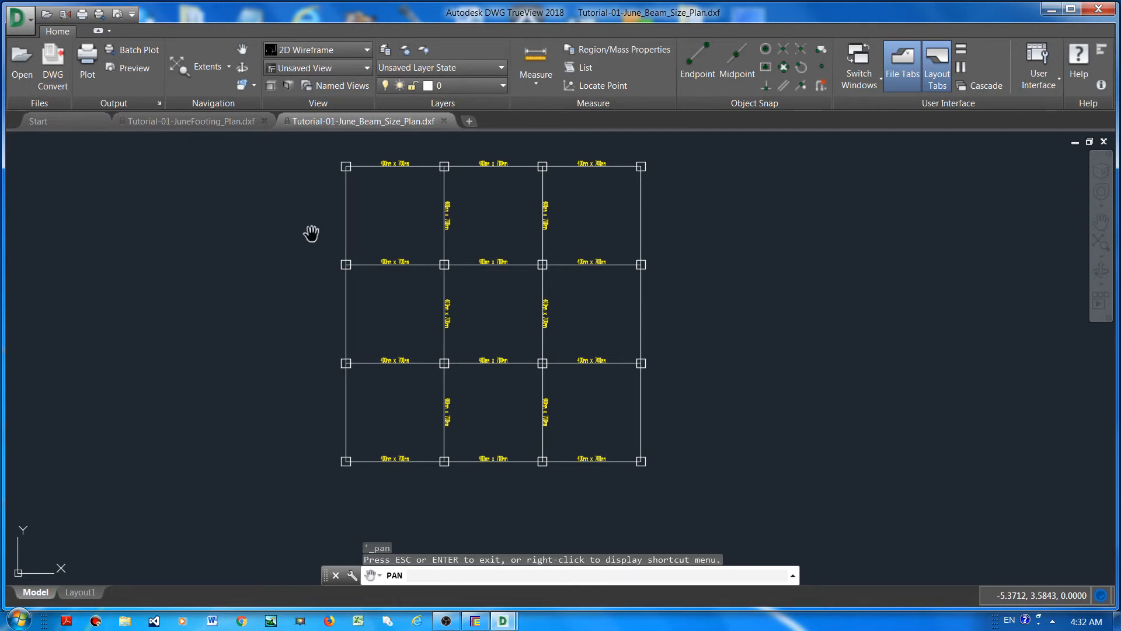
Open Tutorial-01-June_Column_Size_Plan.dxf and review the column size labels and the title of the Level 1 plan.
left_click(70, 120)
left_click(257, 214)
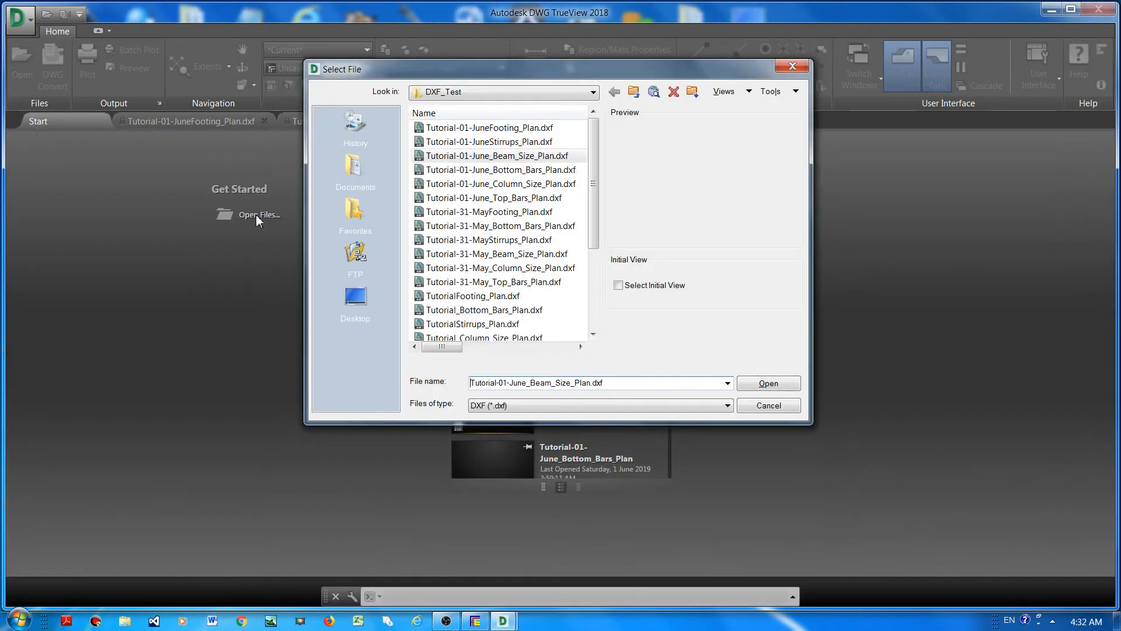
double_click(485, 184)
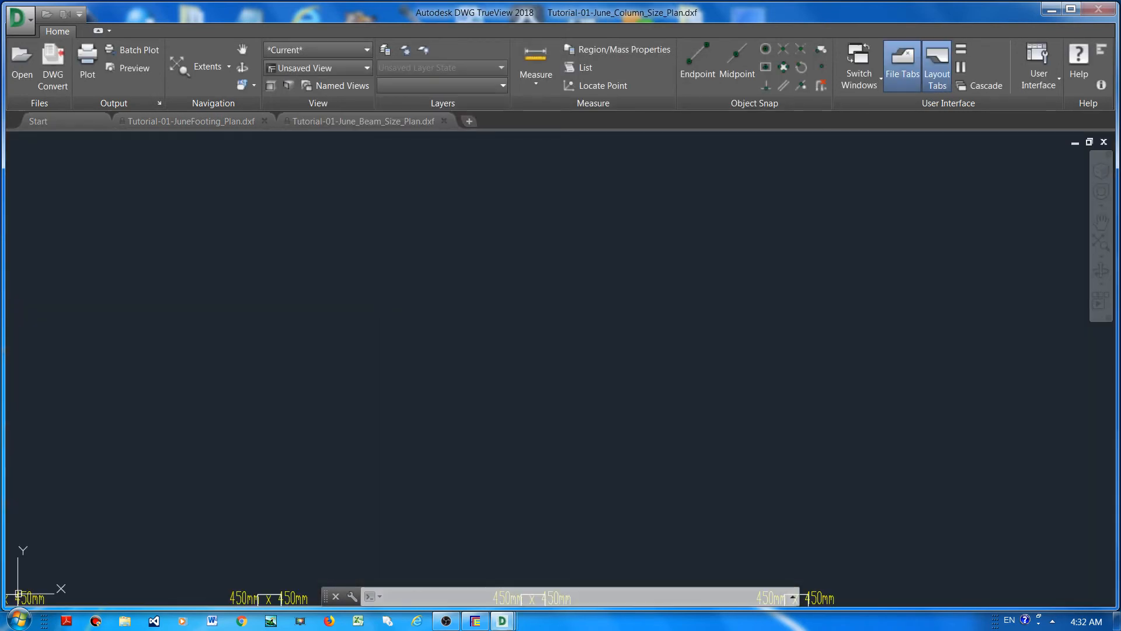
left_click(184, 71)
left_click(242, 49)
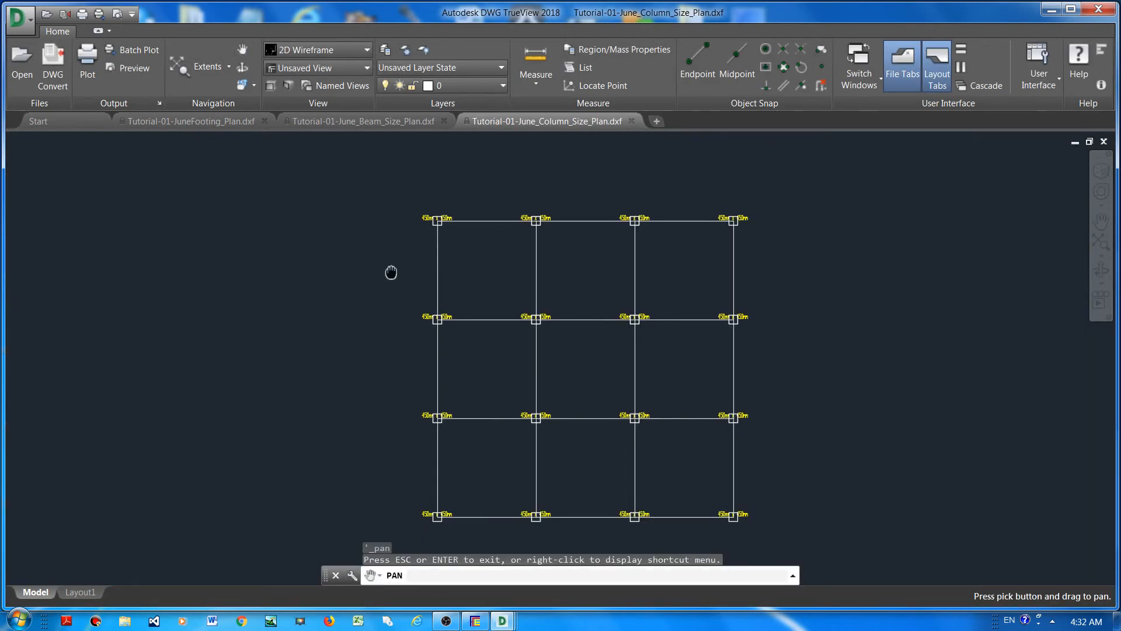
scroll(538, 360, "up", 8)
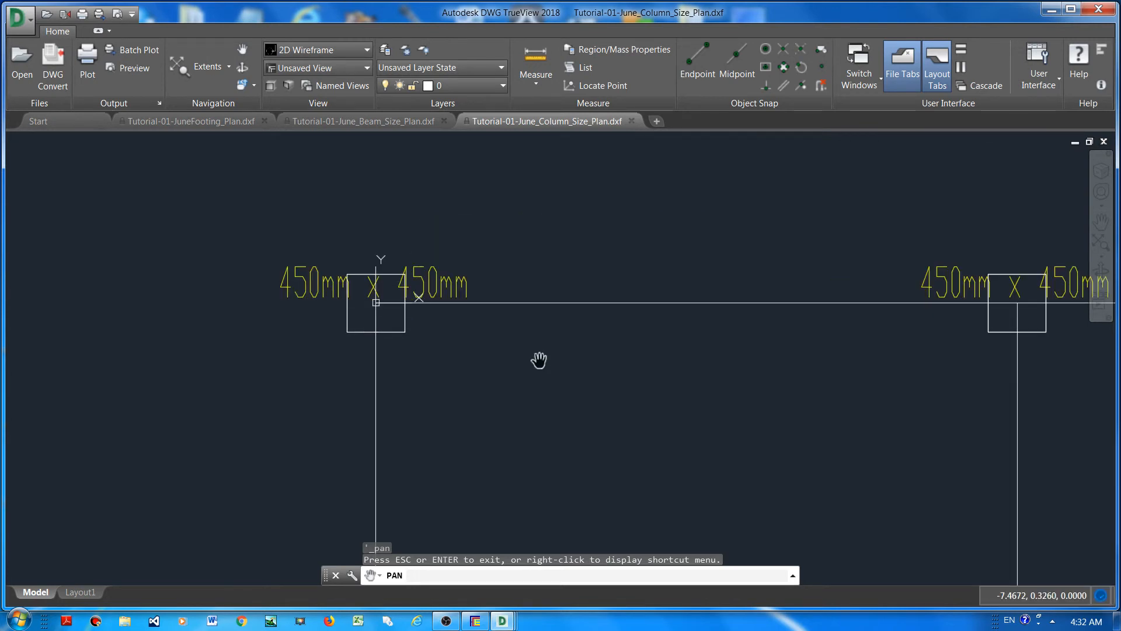
scroll(539, 360, "down", 10)
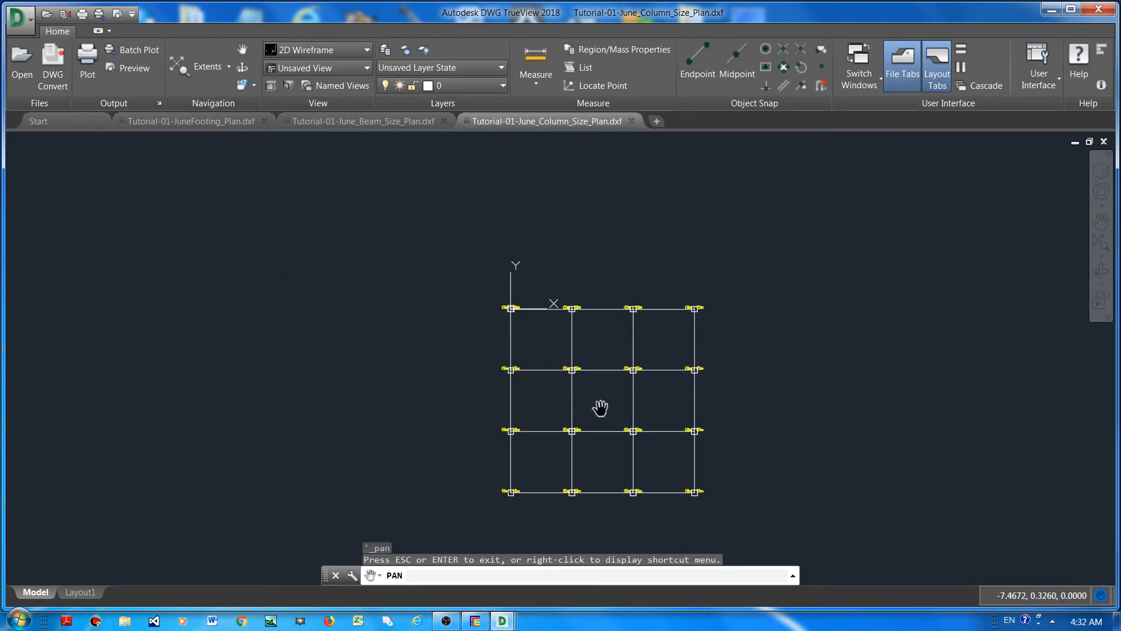
scroll(600, 407, "down", 4)
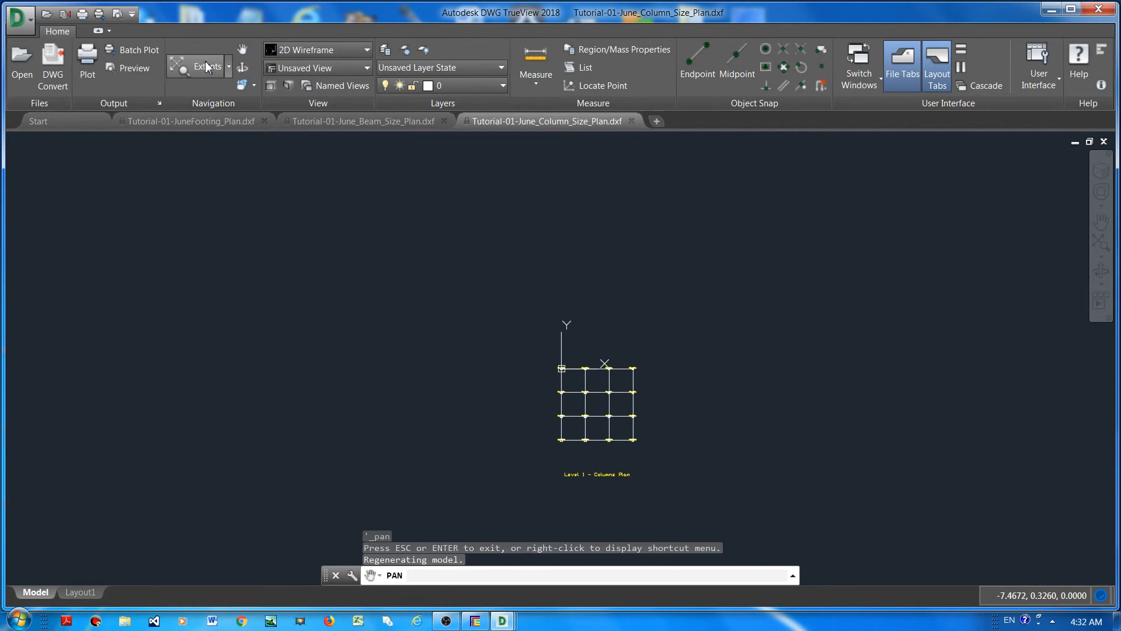
Open Tutorial-01-June_Top_Bars_Plan.dxf and review the endspan and midspan top rebar labels on the Level 1 beams.
left_click(51, 124)
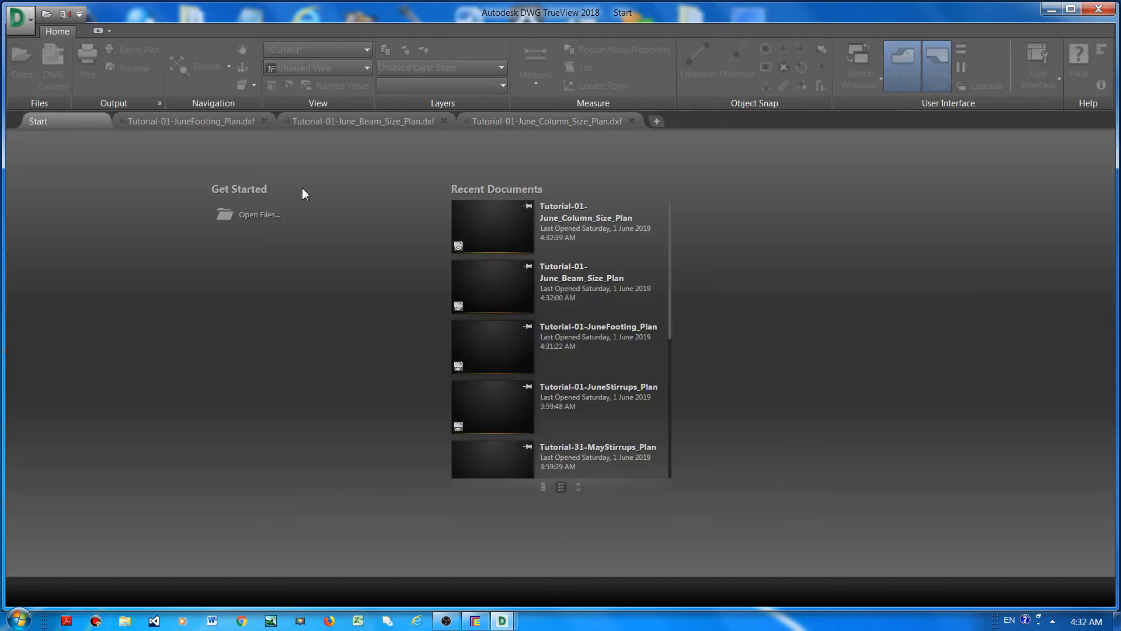
left_click(254, 220)
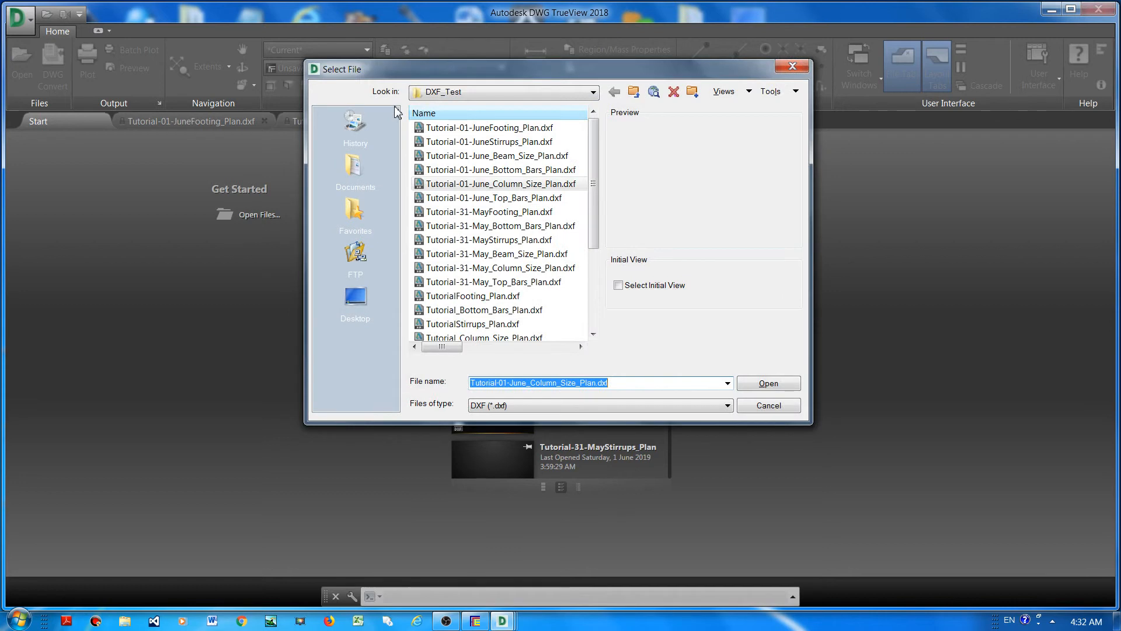
double_click(488, 210)
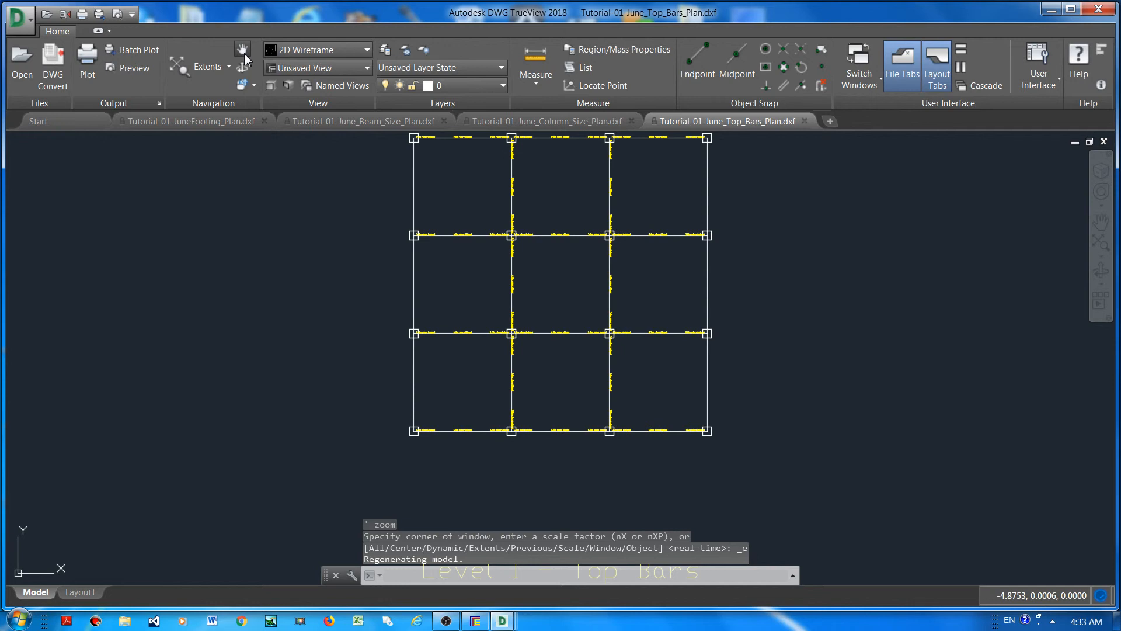
left_click(243, 50)
scroll(288, 263, "up", 8)
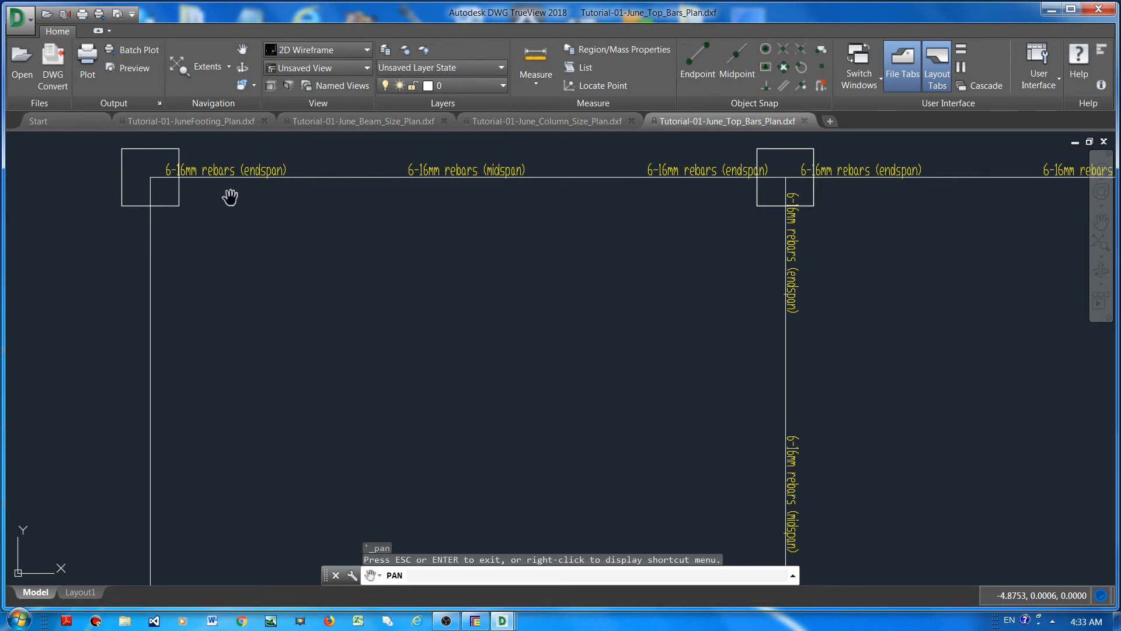
scroll(230, 198, "down", 3)
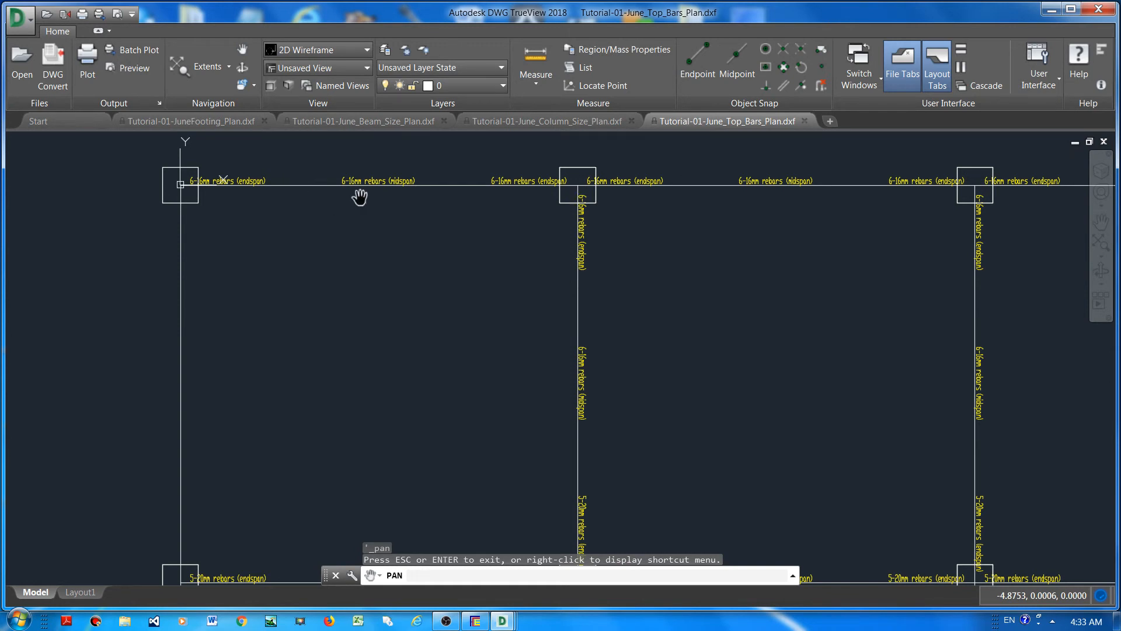
scroll(355, 225, "down", 2)
scroll(381, 255, "down", 3)
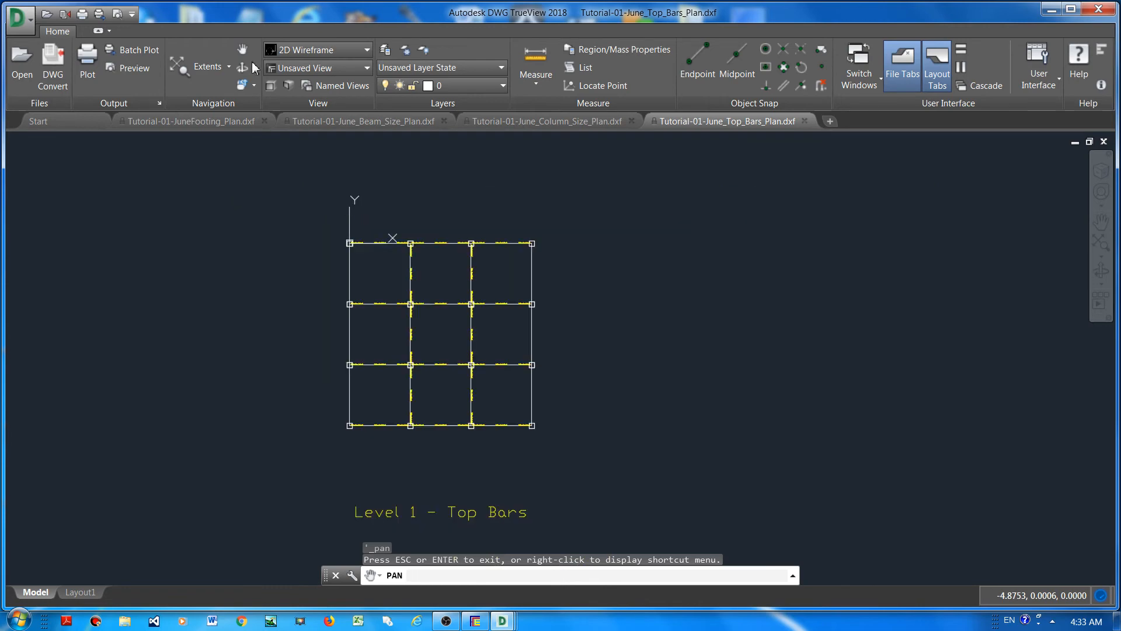
left_click_drag(363, 450, 361, 368)
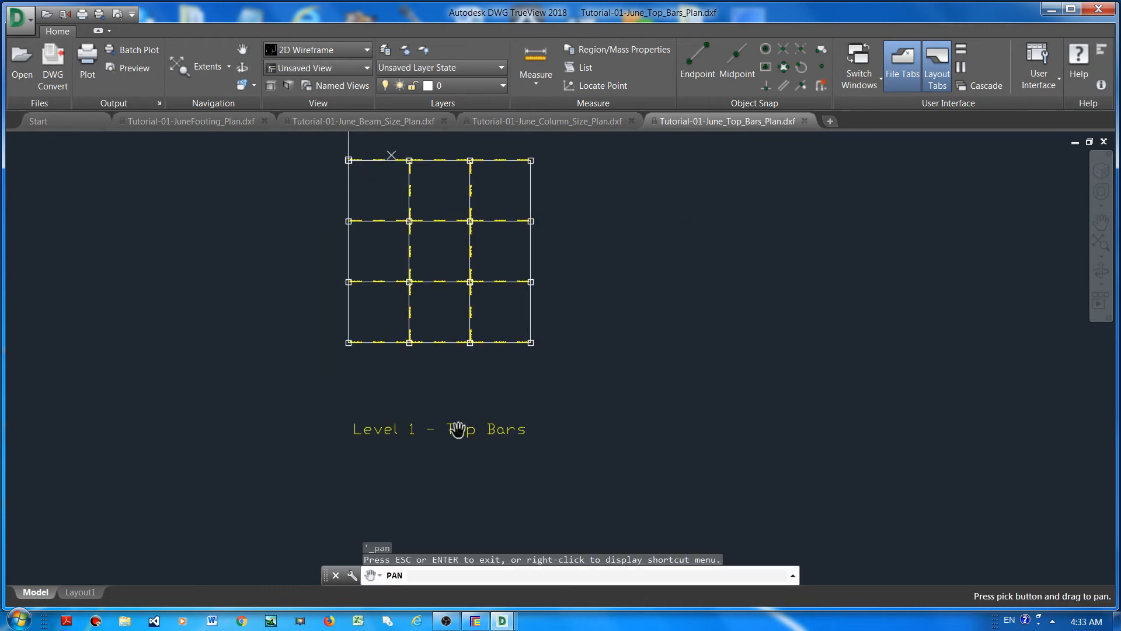
Open Tutorial-01-June_Bottom_Bars_Plan.dxf from the DXF_Test folder and display the full extents of the Level 1 bottom bars plan.
left_click(50, 123)
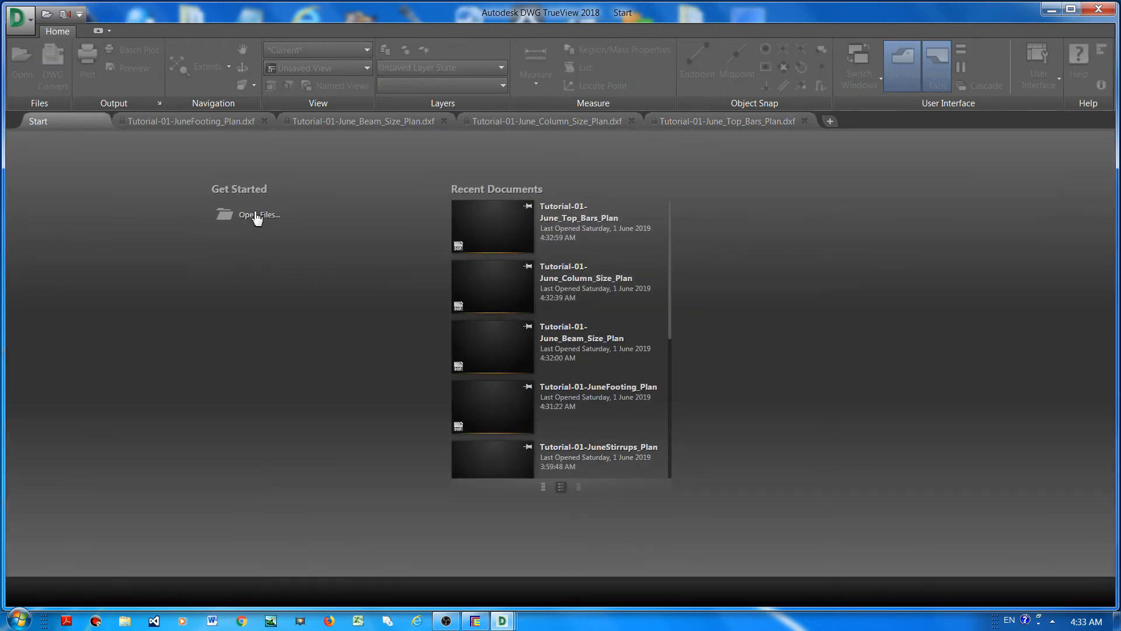
left_click(257, 215)
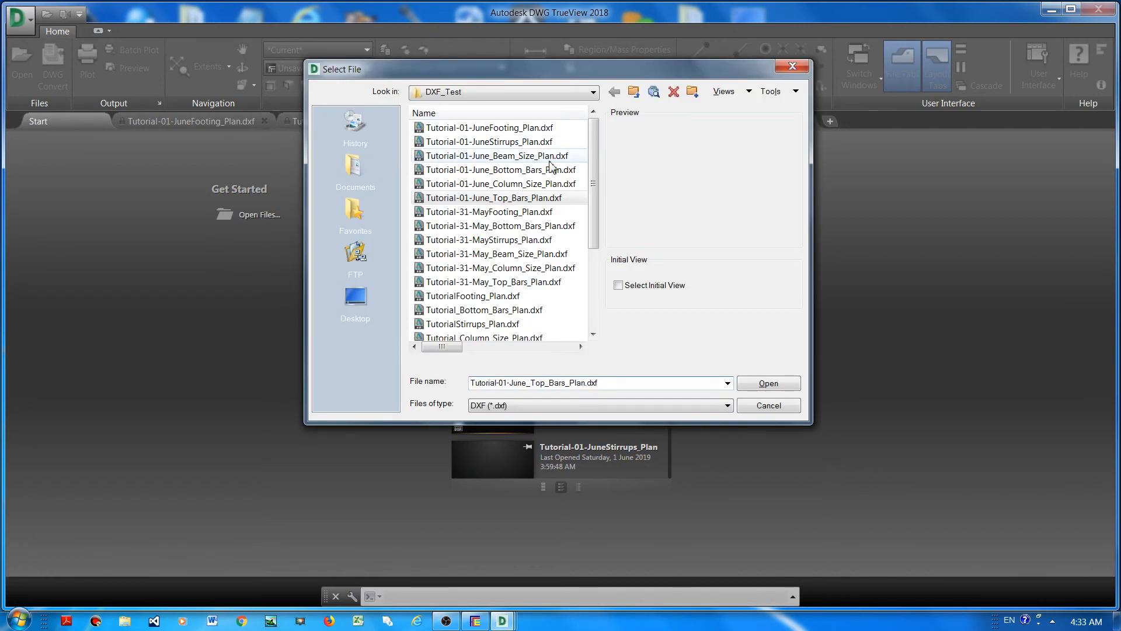
double_click(502, 170)
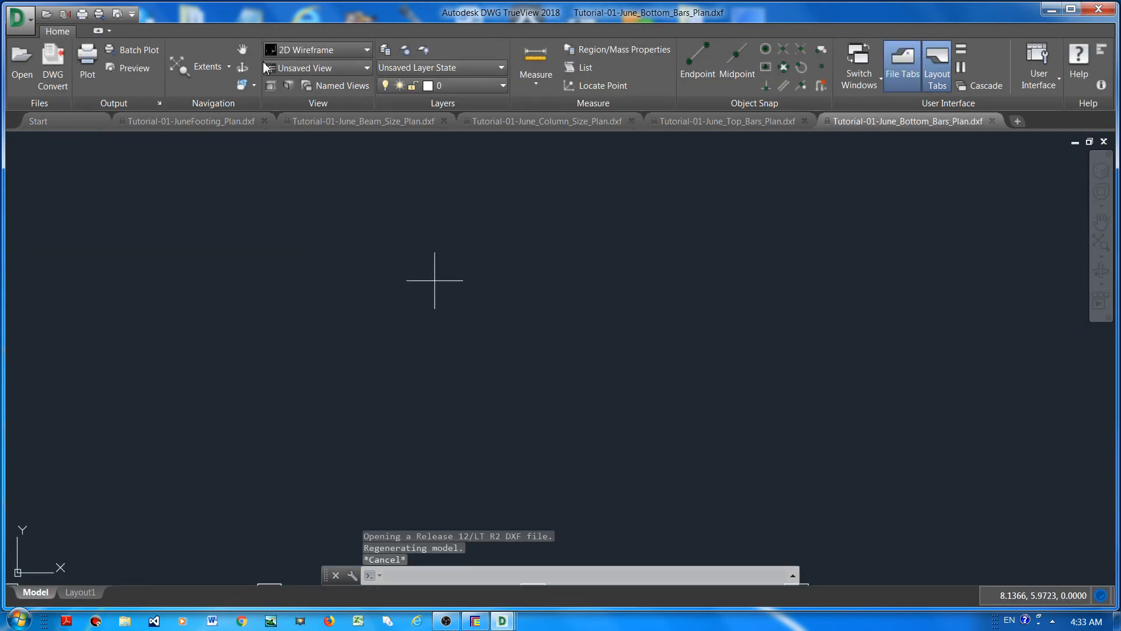
left_click(199, 66)
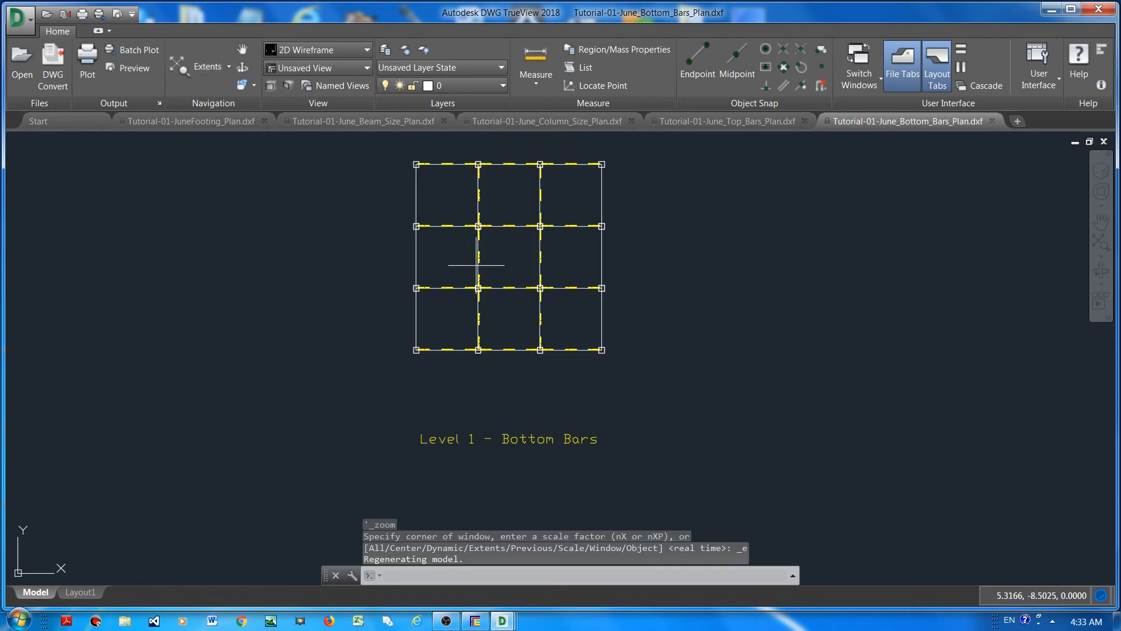
Review the endspan and midspan bottom rebar labels on the Level 1 beams and centre the whole grid in view.
scroll(495, 238, "up", 5)
scroll(495, 238, "up", 3)
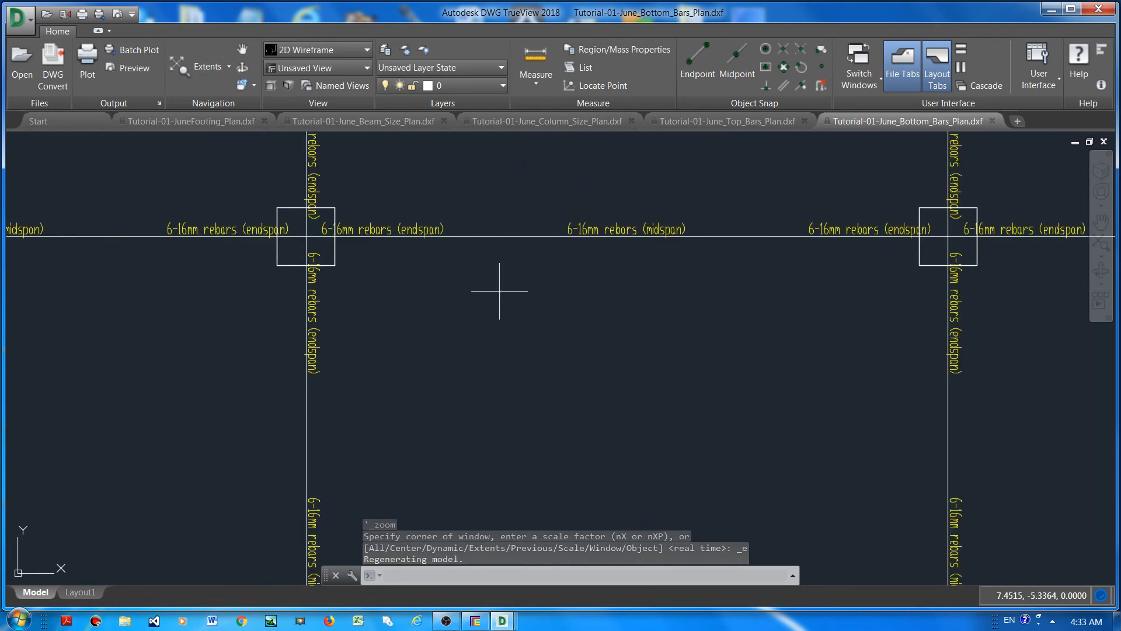
left_click(242, 49)
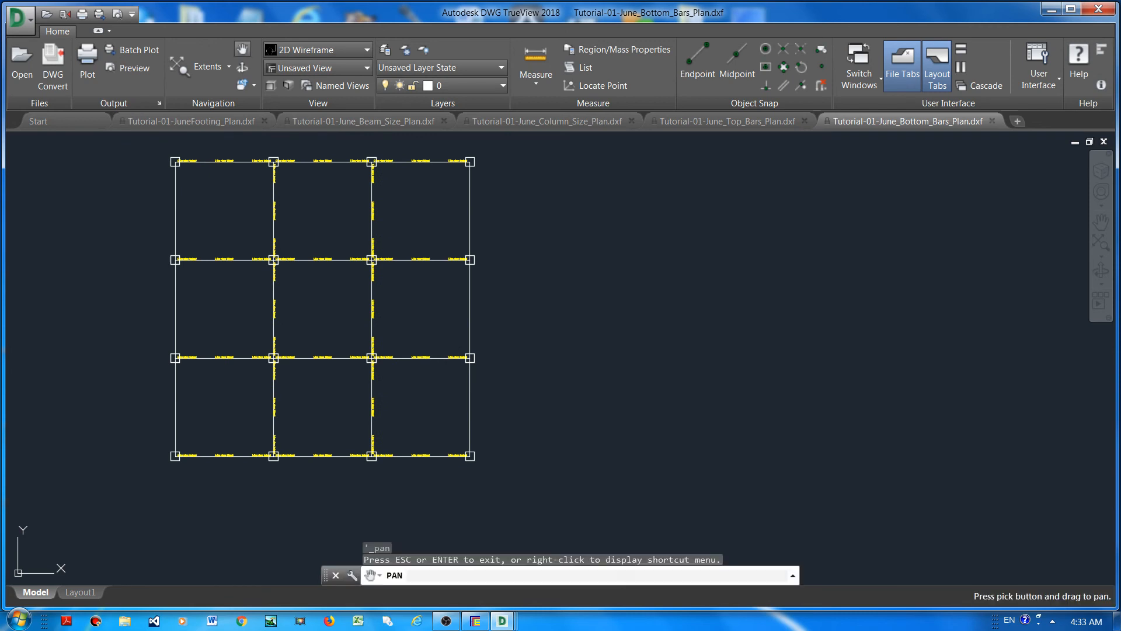
left_click_drag(322, 309, 487, 318)
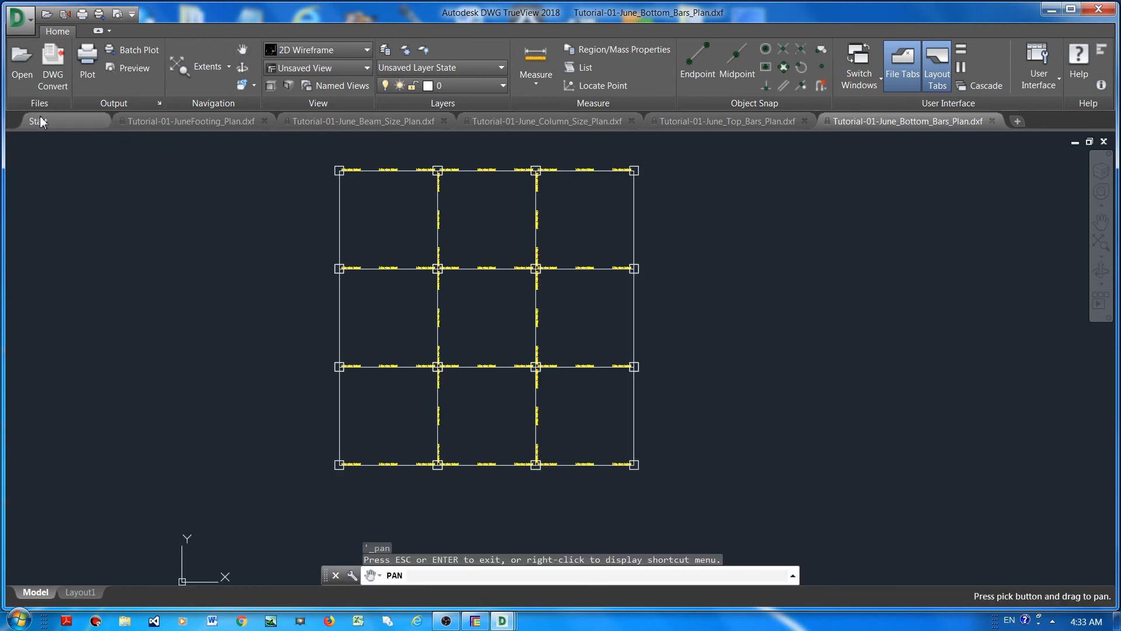
Open Tutorial-01-JuneStirrups_Plan.dxf and display the full extents of the Level 1 stirrups plan.
left_click(40, 121)
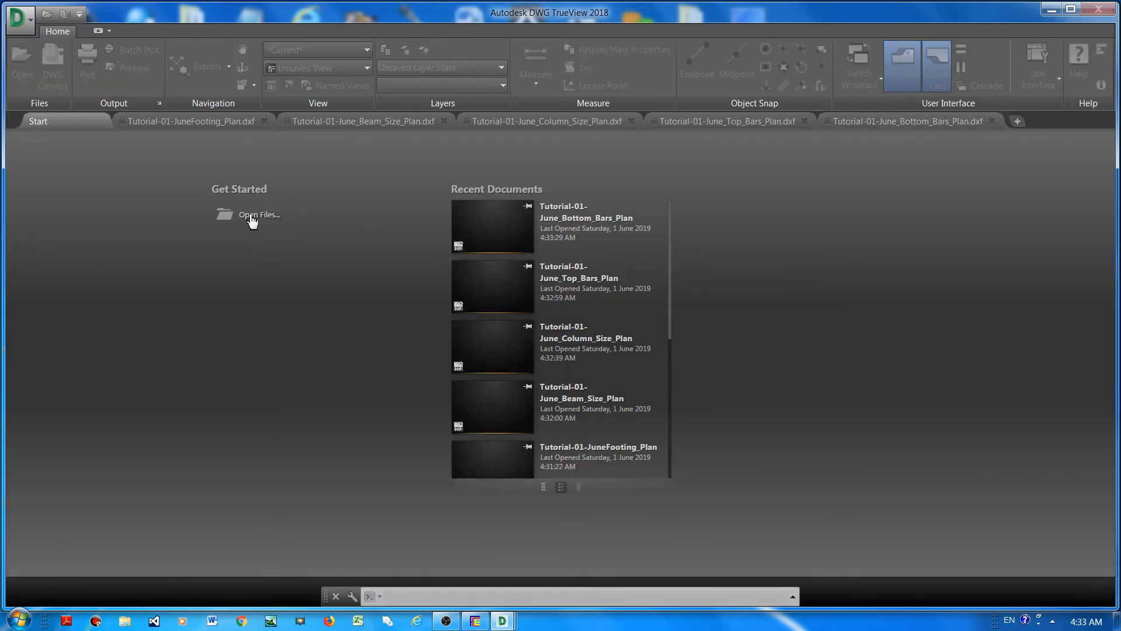
left_click(252, 216)
key("Return")
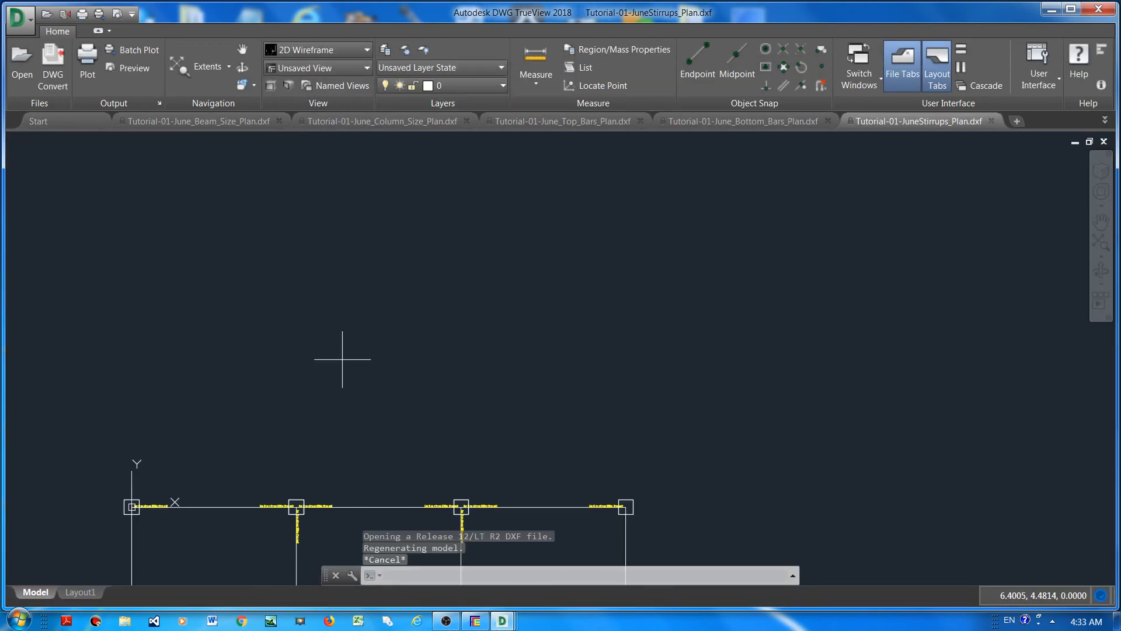
left_click(195, 66)
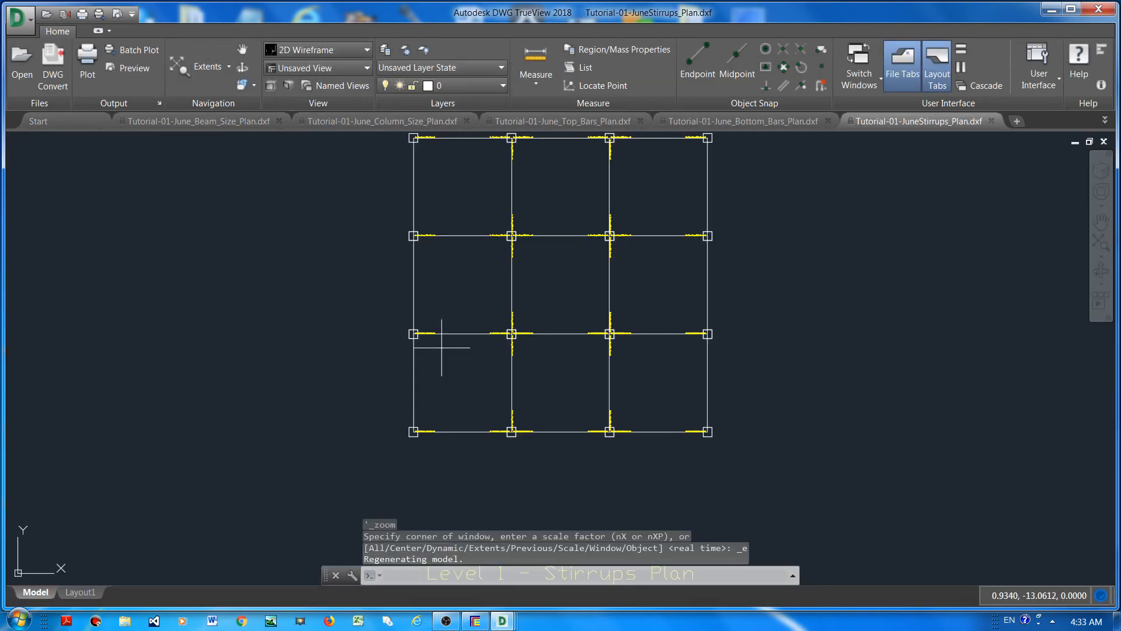
Inspect the stirrup size and spacing label where a horizontal beam meets a column on the plan's left edge.
scroll(491, 236, "up", 5)
scroll(491, 236, "down", 4)
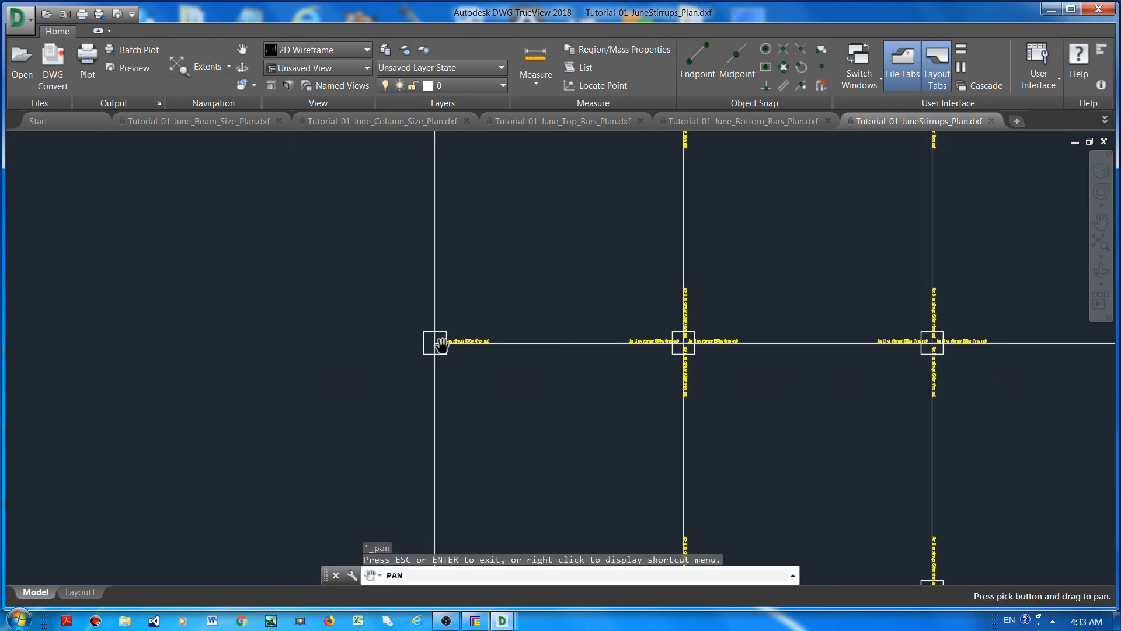
scroll(445, 345, "up", 6)
scroll(522, 363, "up", 2)
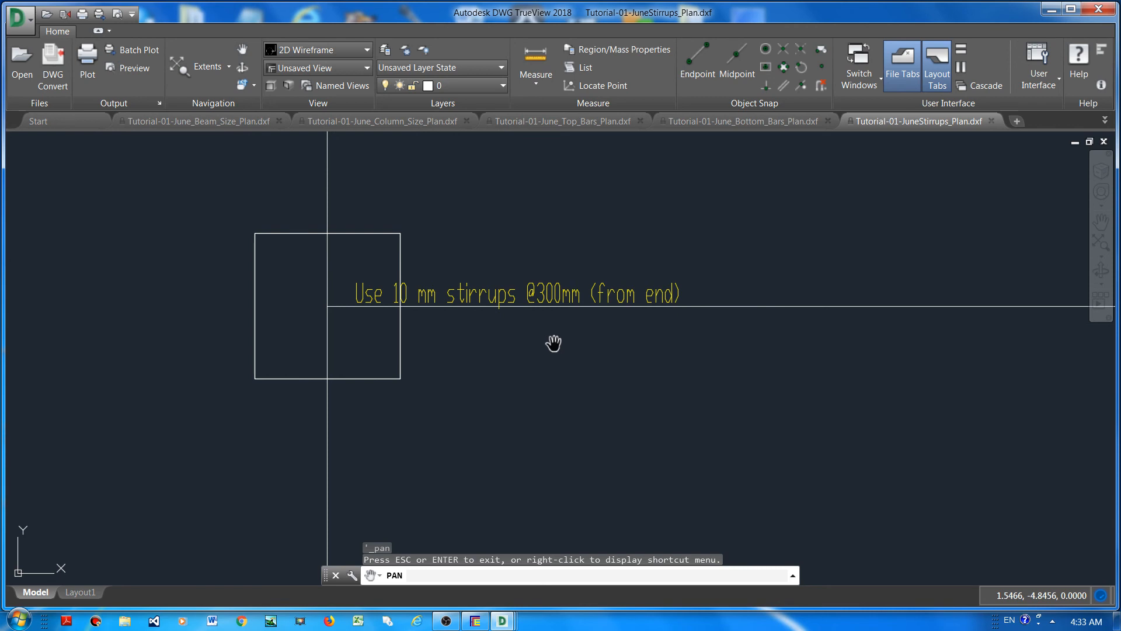
scroll(554, 343, "down", 6)
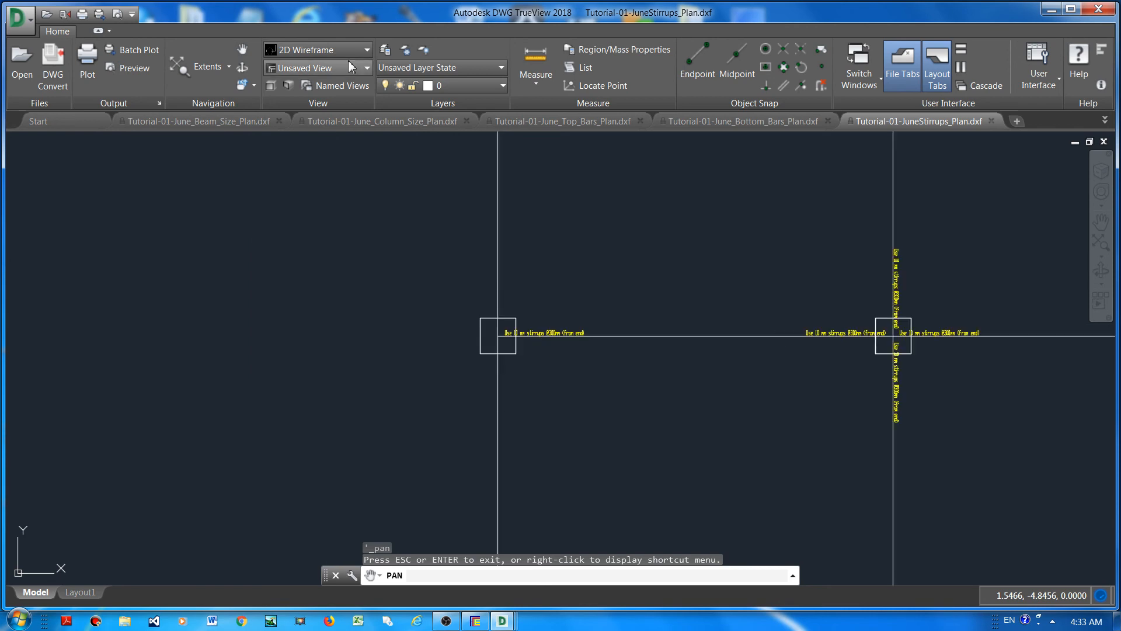
Review the stirrup labels around the interior columns and the Level 1 stirrups plan title, and return to FrameCE.
left_click(237, 52)
left_click_drag(650, 365, 353, 330)
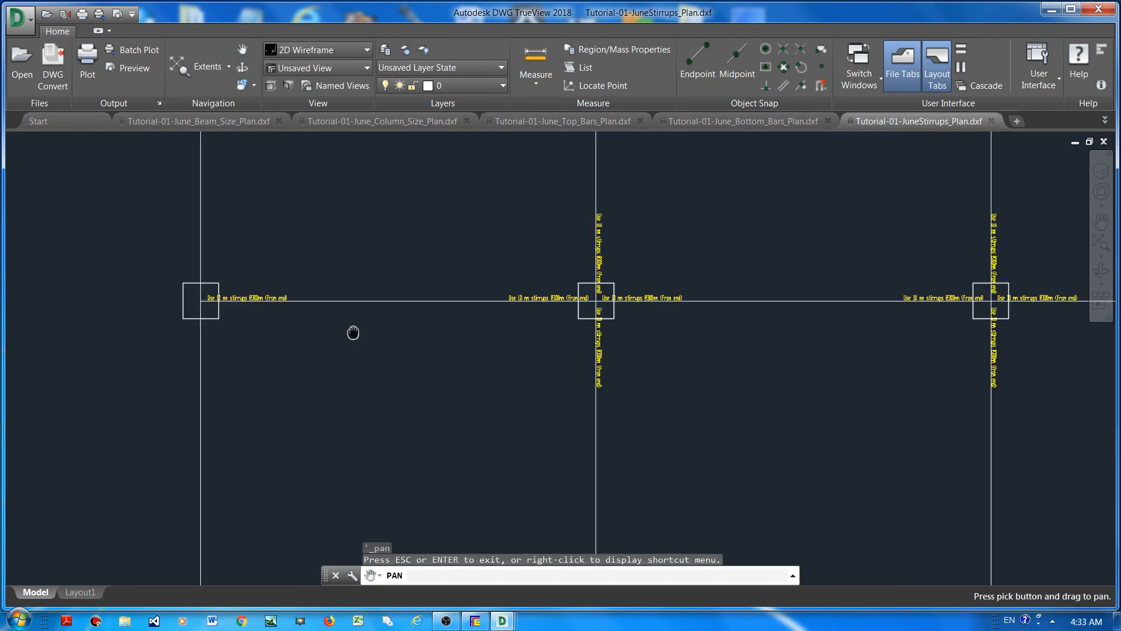
scroll(595, 315, "up", 6)
scroll(669, 317, "down", 10)
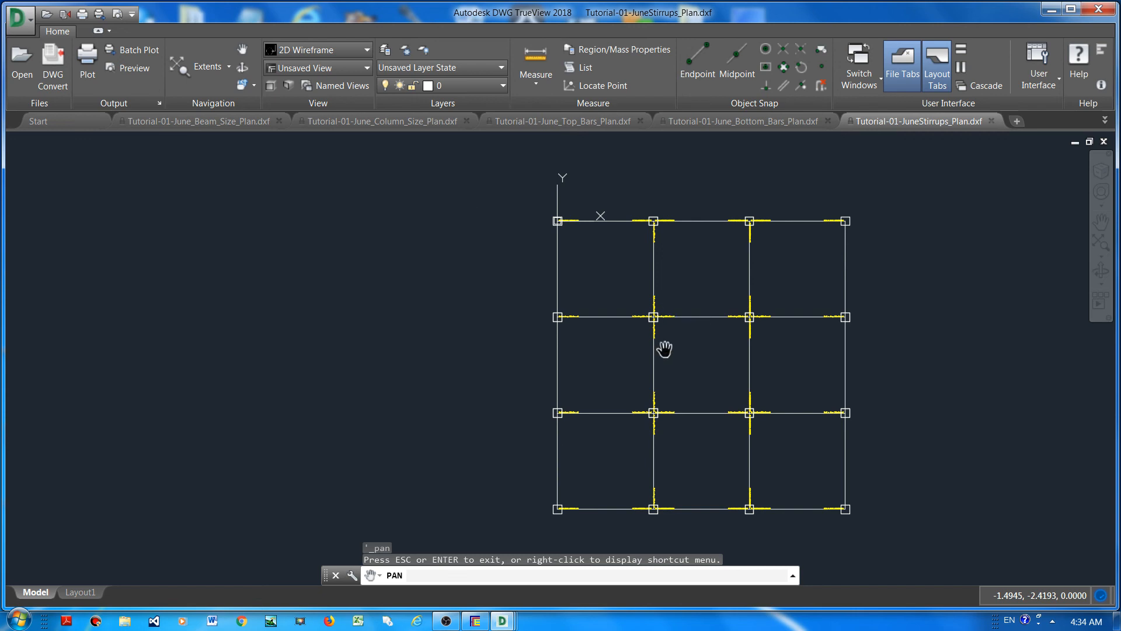
scroll(665, 348, "up", 4)
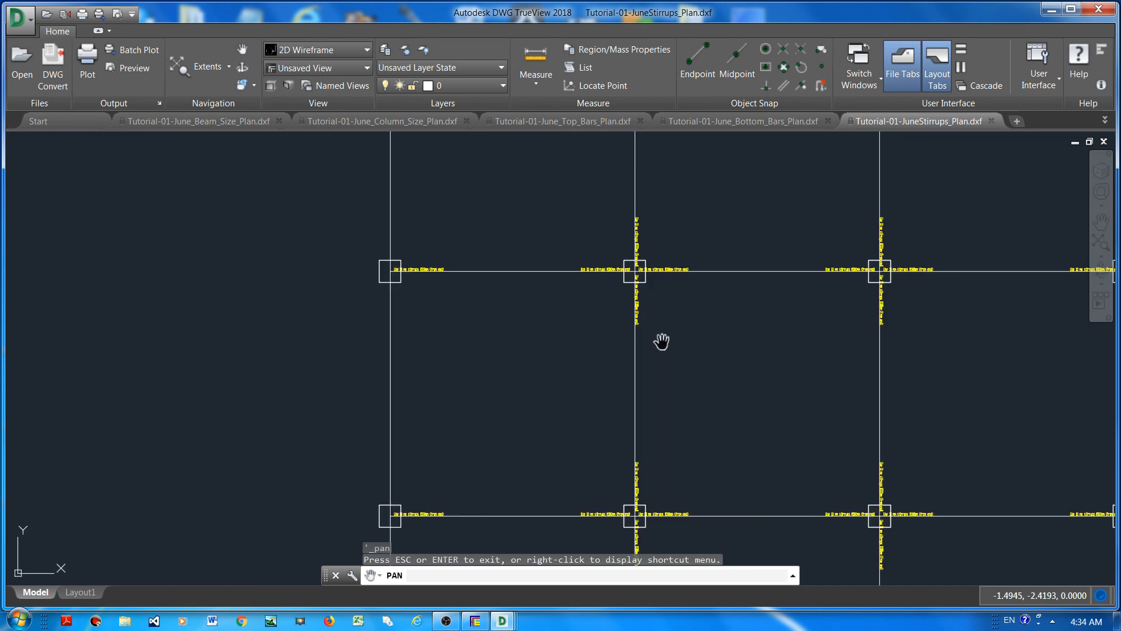
scroll(662, 343, "down", 4)
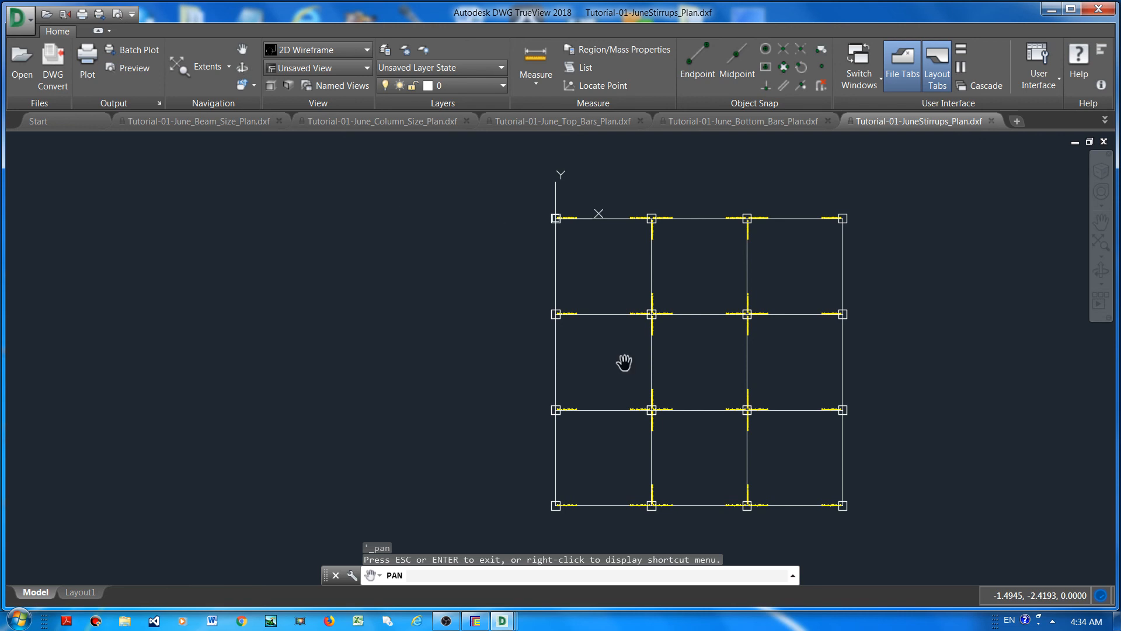
scroll(555, 388, "down", 4)
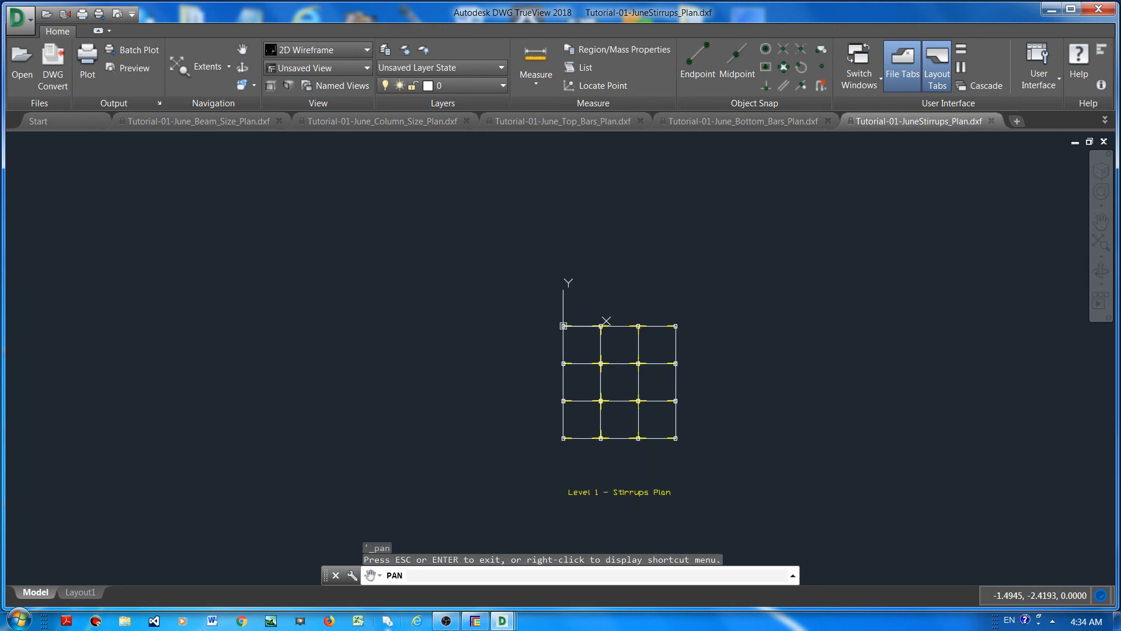
left_click(473, 623)
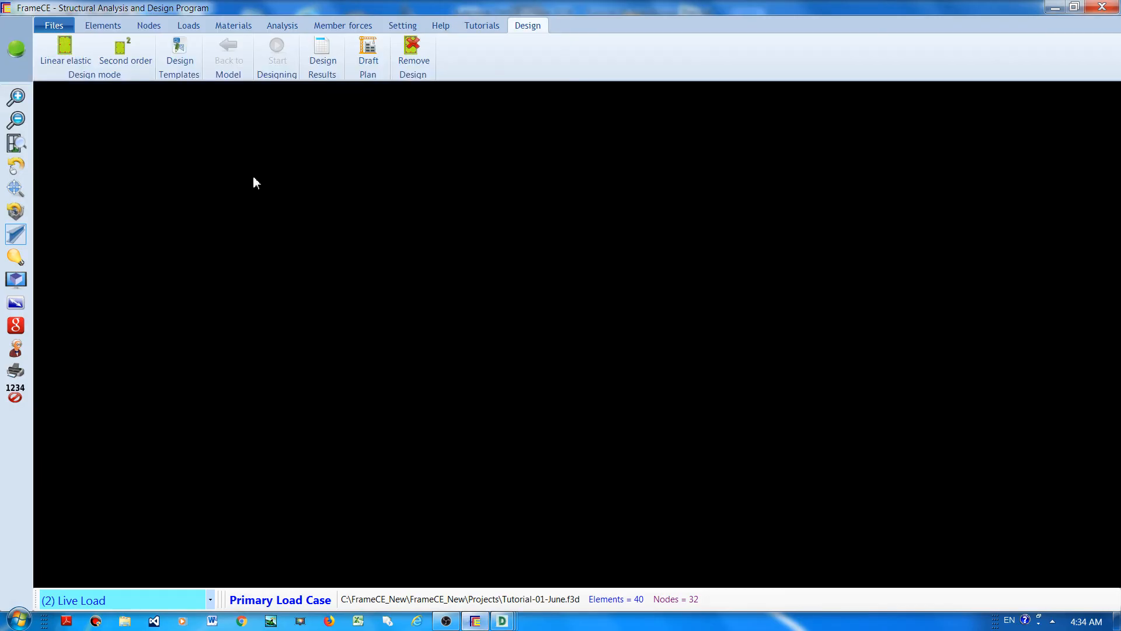